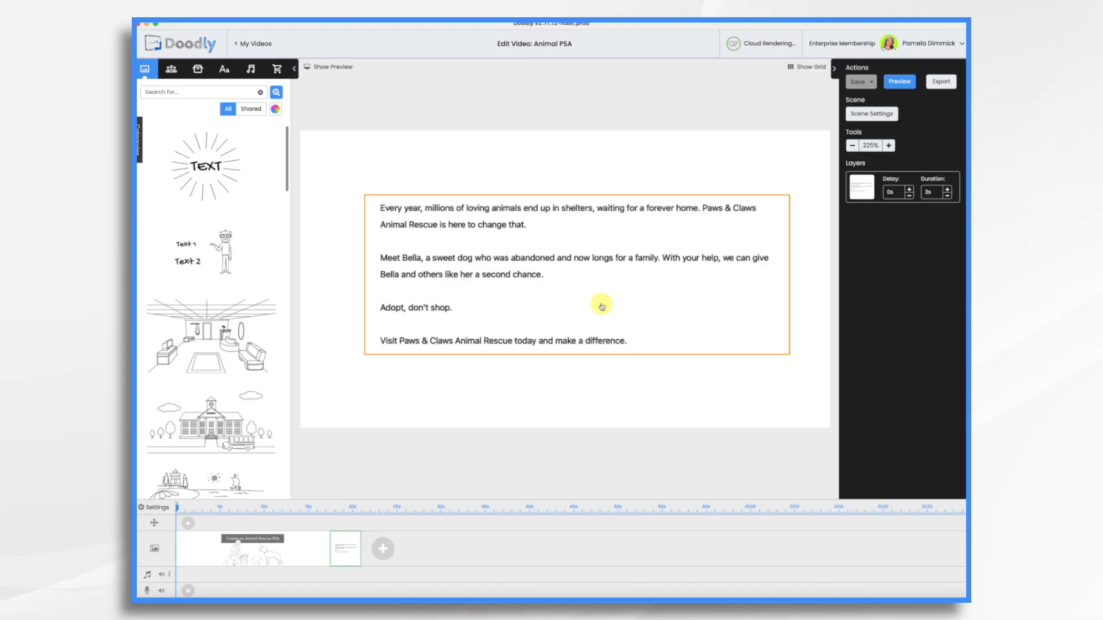
Deselect the finished PSA script text block in the second scene
click(435, 112)
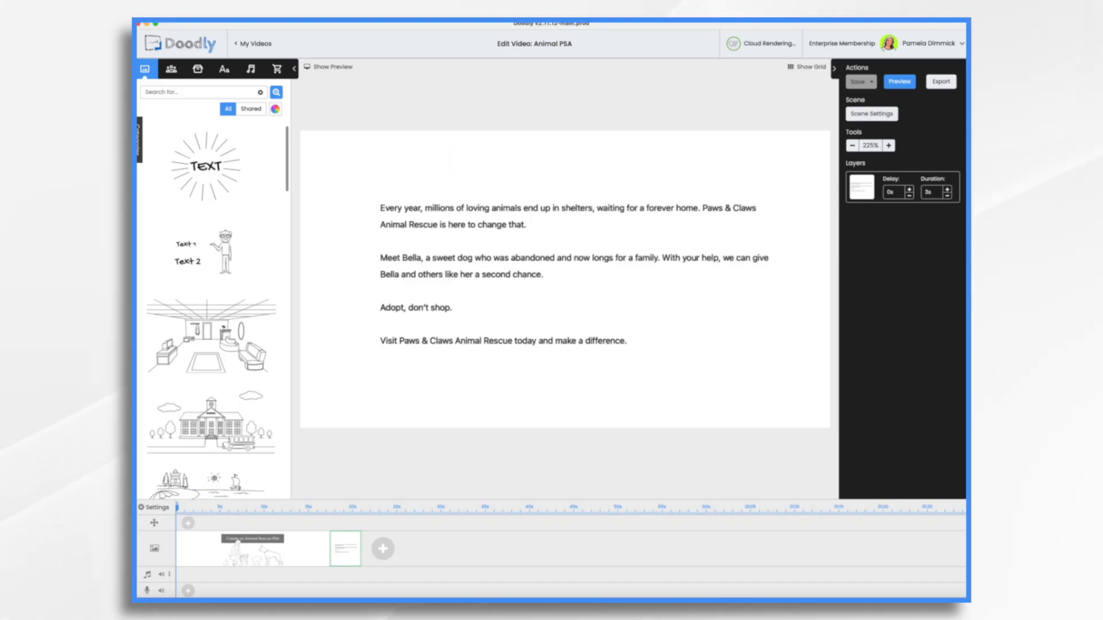
Set the video to Facebook & Instagram 1000×1000 resolution with a cartoon drawing hand
click(154, 509)
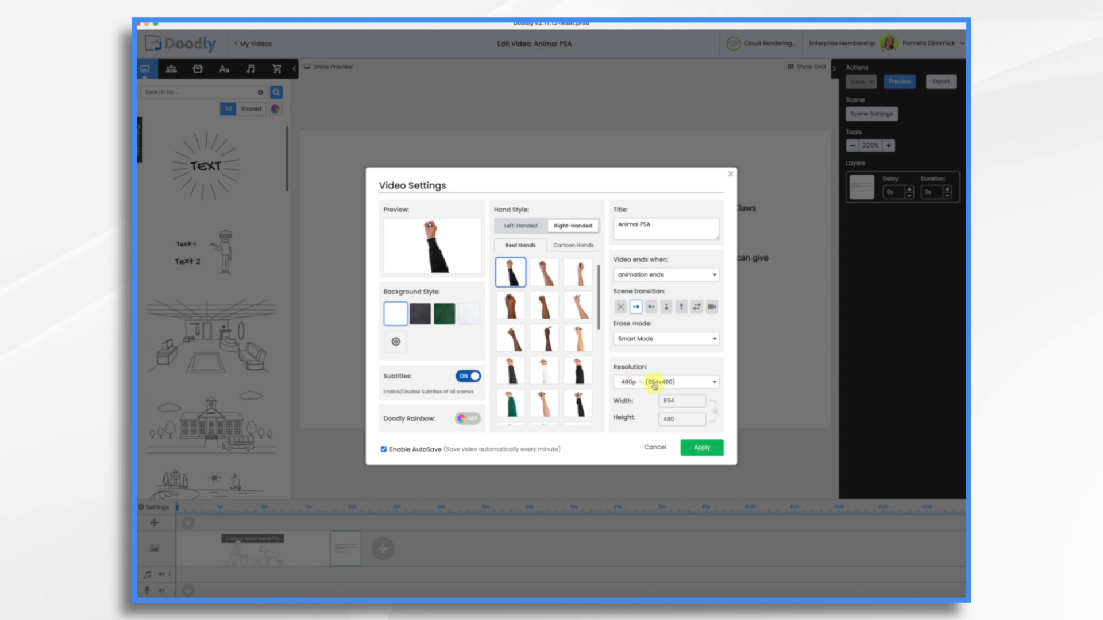
click(639, 416)
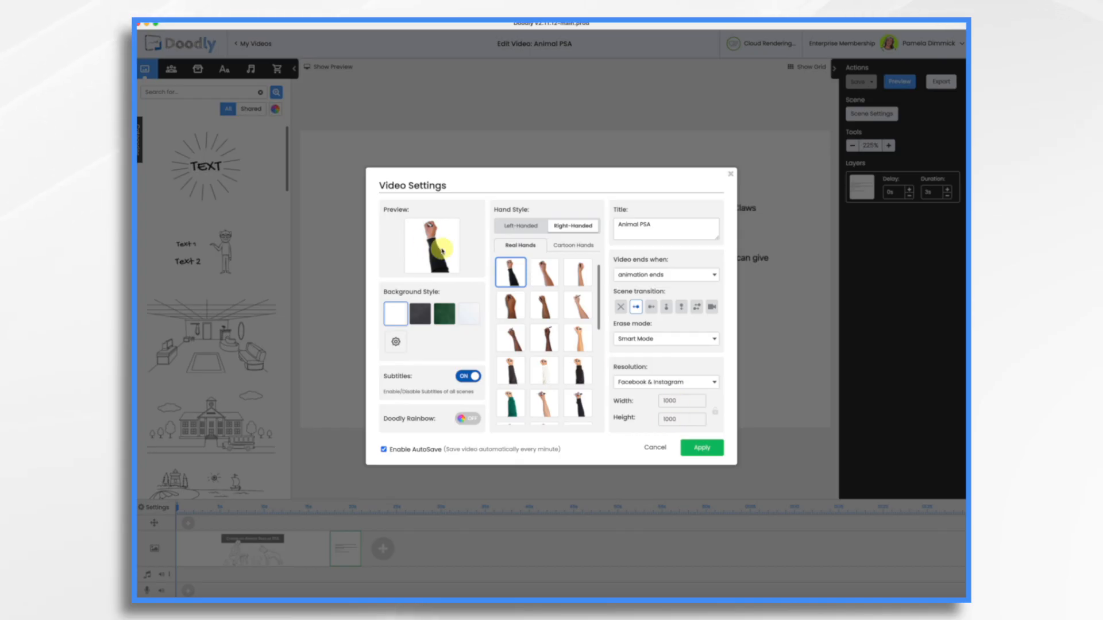
scroll(567, 386, down, 2)
scroll(568, 386, up, 2)
click(573, 245)
click(554, 394)
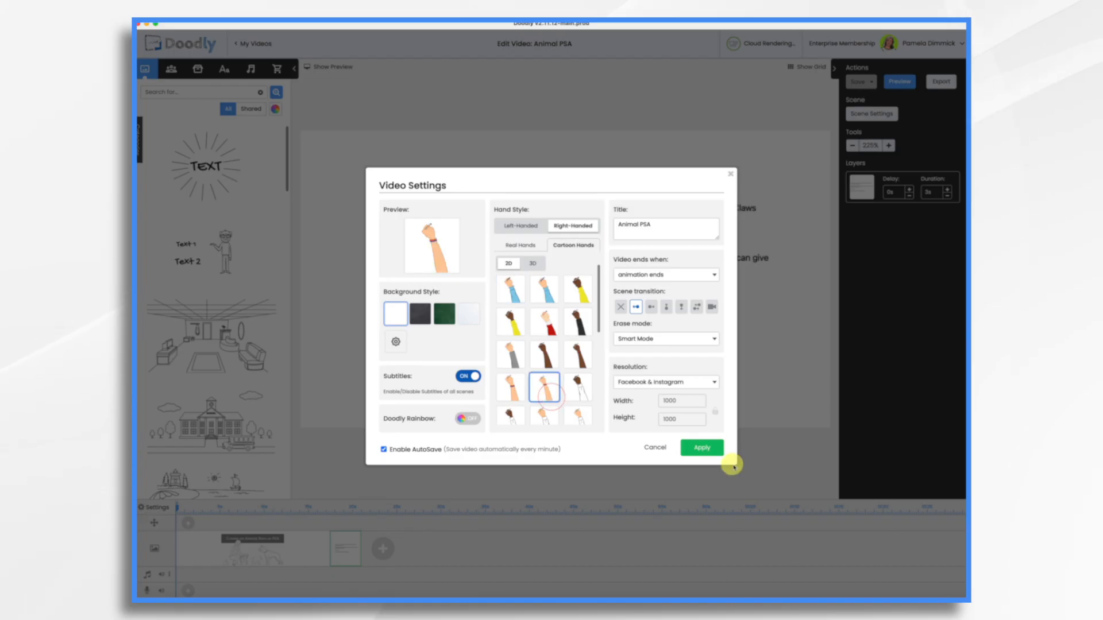
click(705, 447)
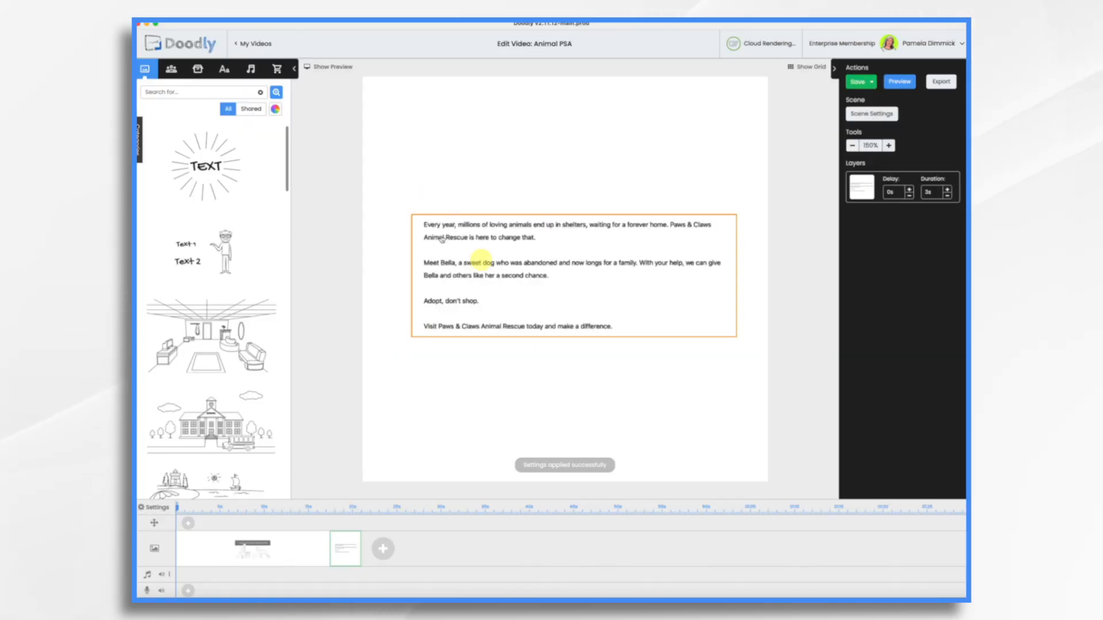
Move the script text scene to the start of the timeline and set its text duration to 0s
click(485, 260)
drag(483, 239, 481, 238)
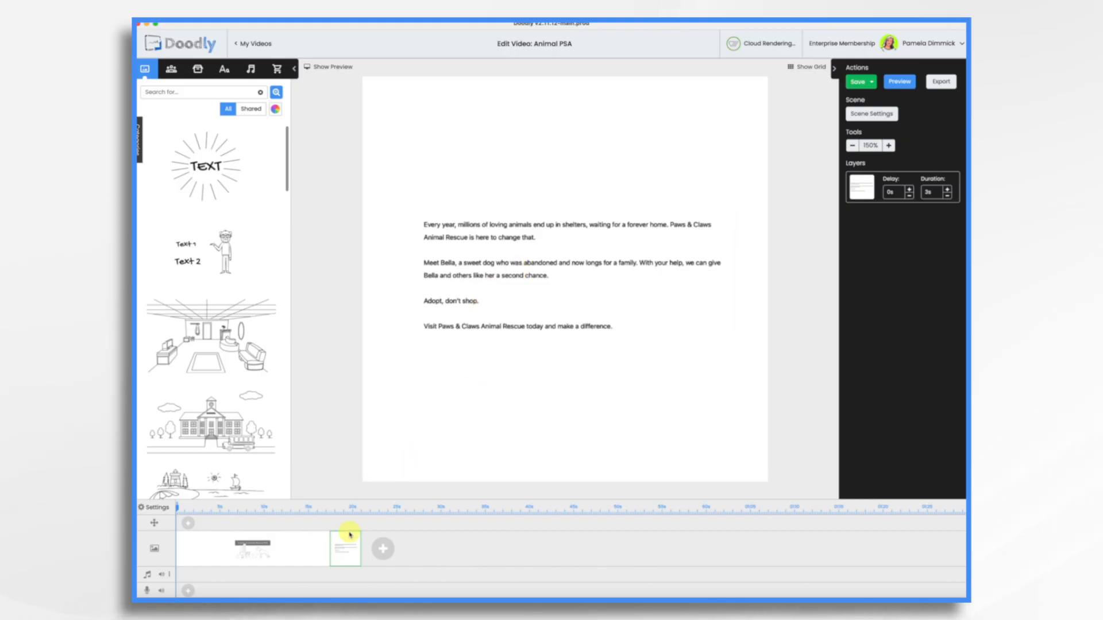
drag(346, 558, 234, 551)
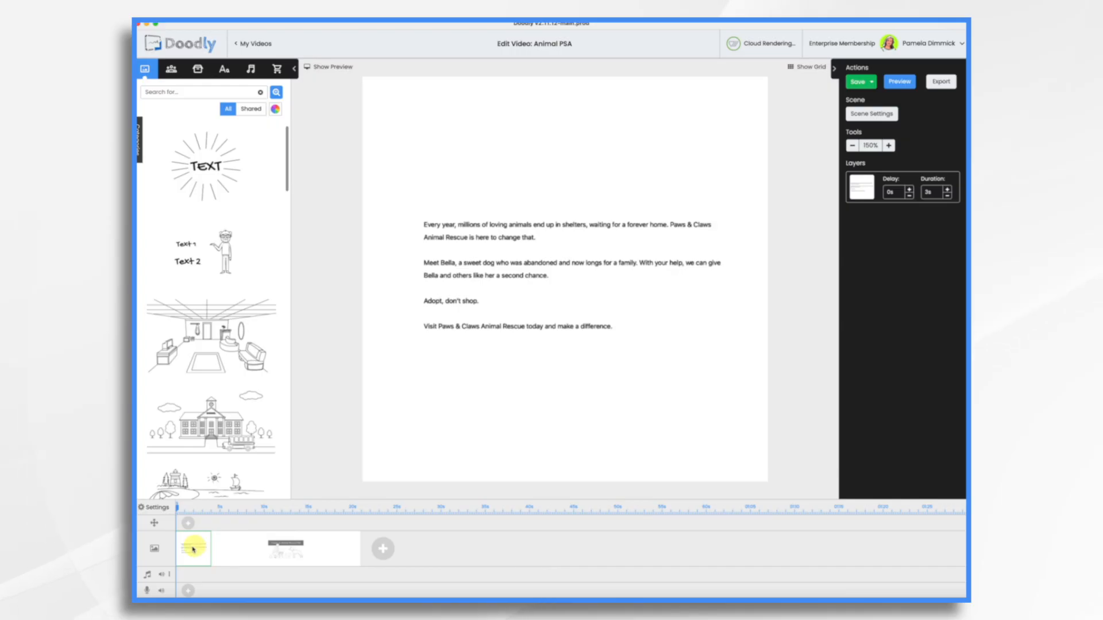
click(935, 197)
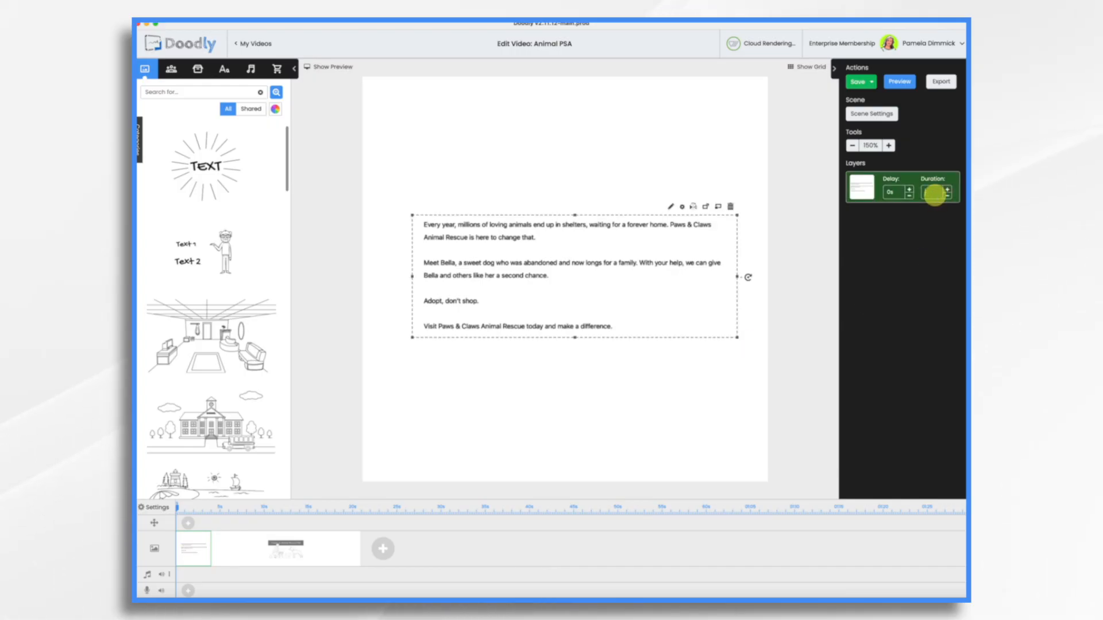
text(0s)
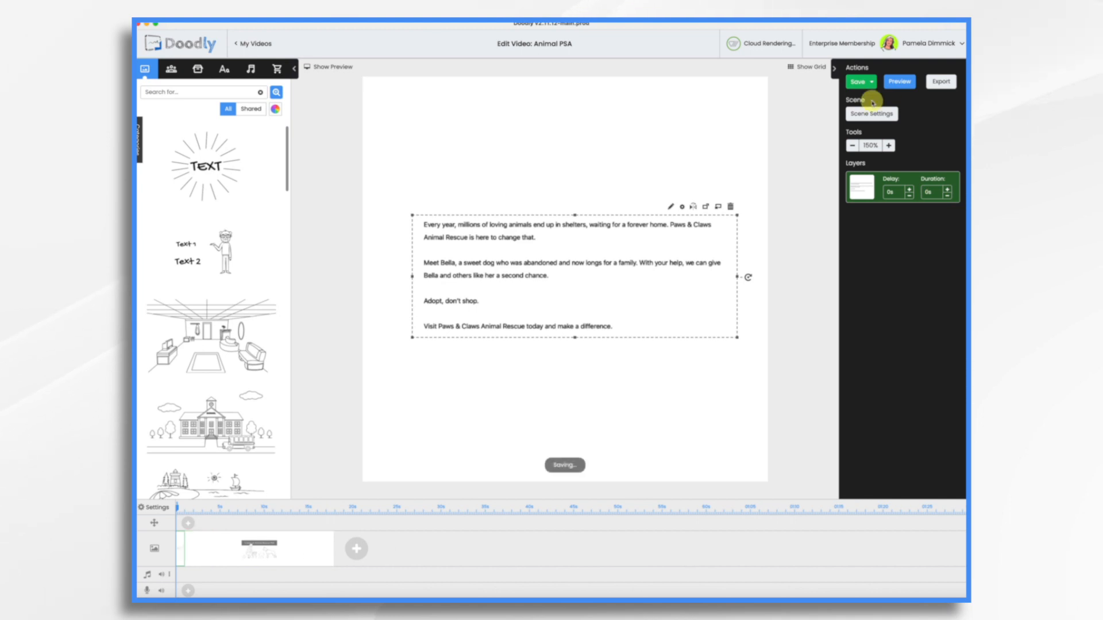
Change the script scene's extra time from 0.5s to 30s
click(872, 114)
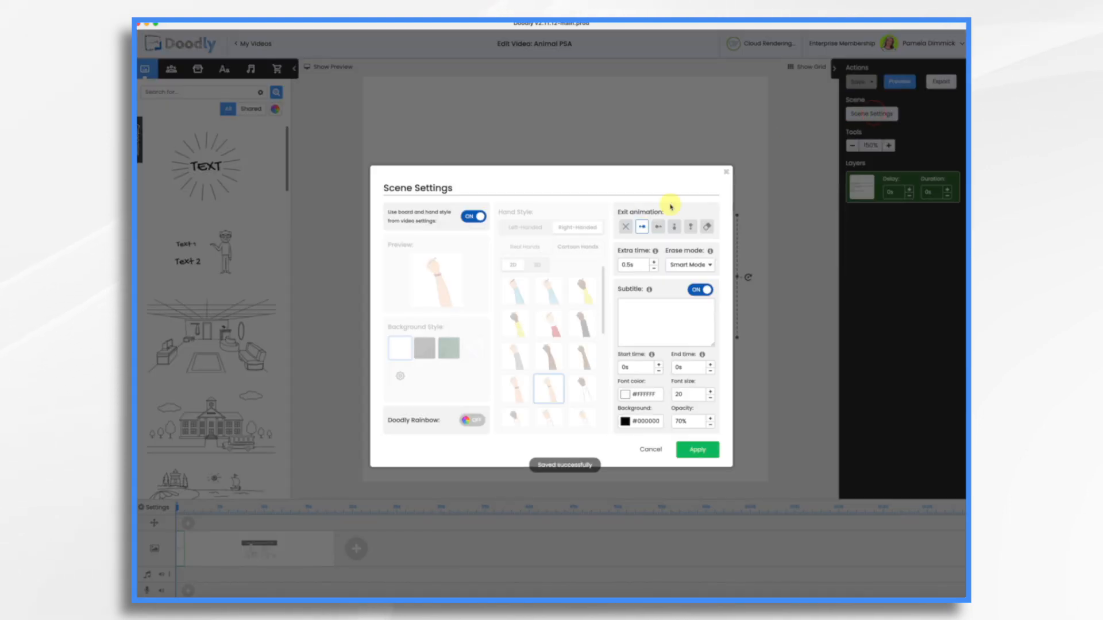
click(645, 264)
key(BackSpace)
key(BackSpace)
key(BackSpace)
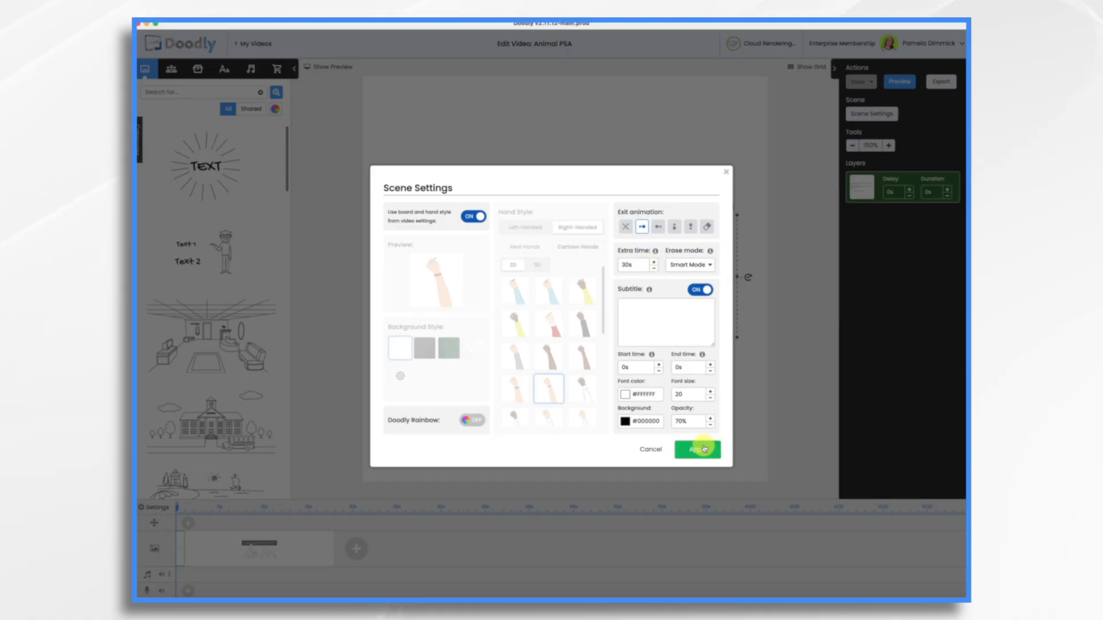
click(702, 450)
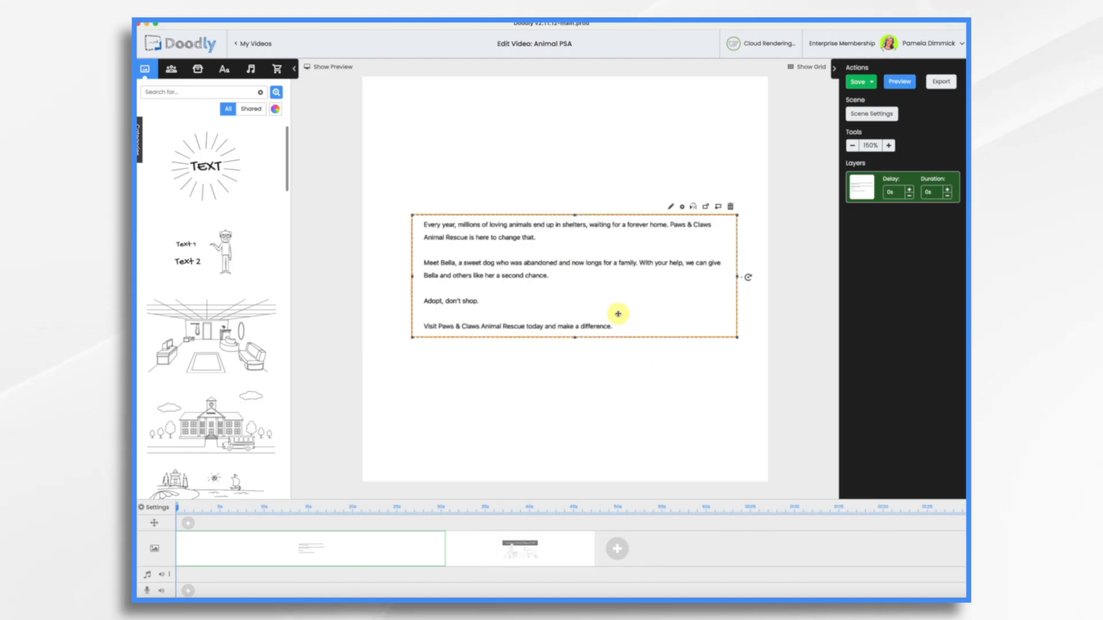
Record a narration voice-over, then move the animal rescue illustration scene before the text scene
drag(618, 313, 613, 313)
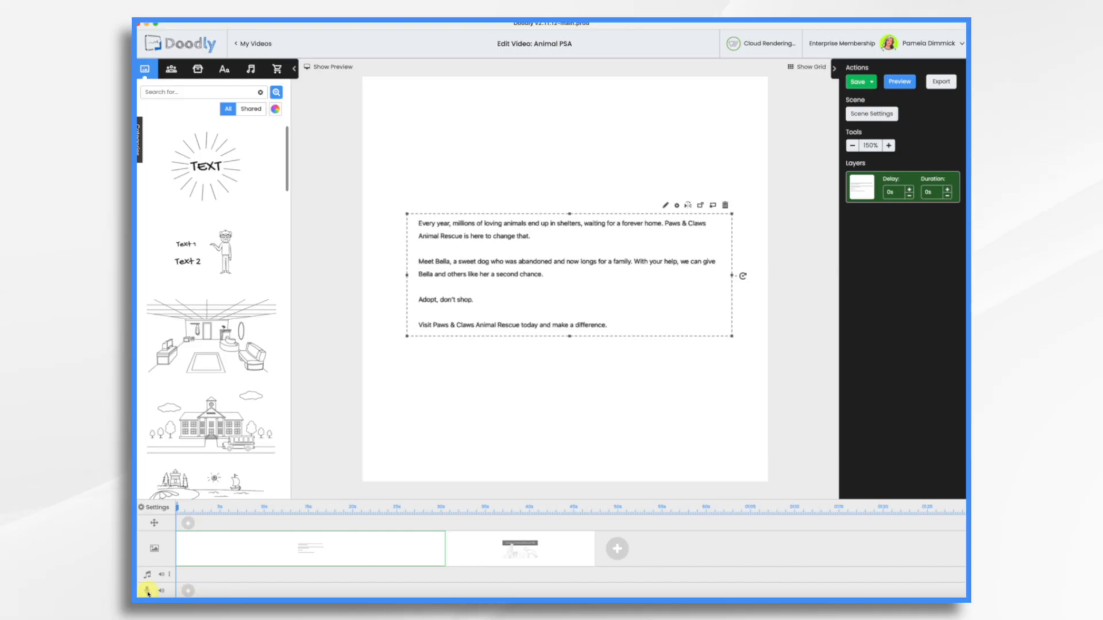
click(189, 593)
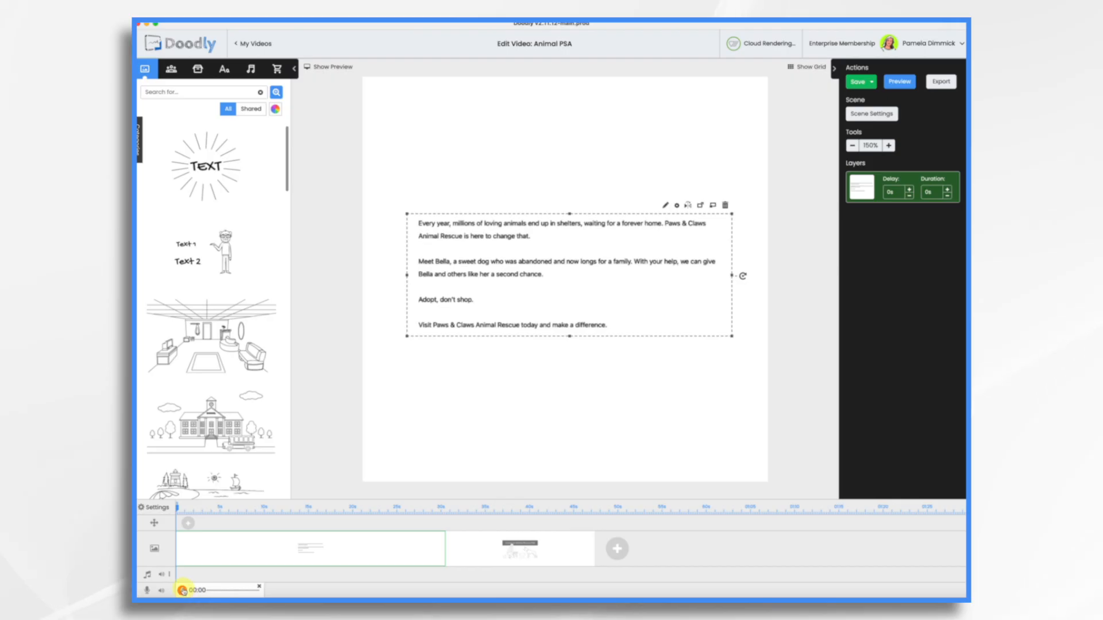
click(182, 591)
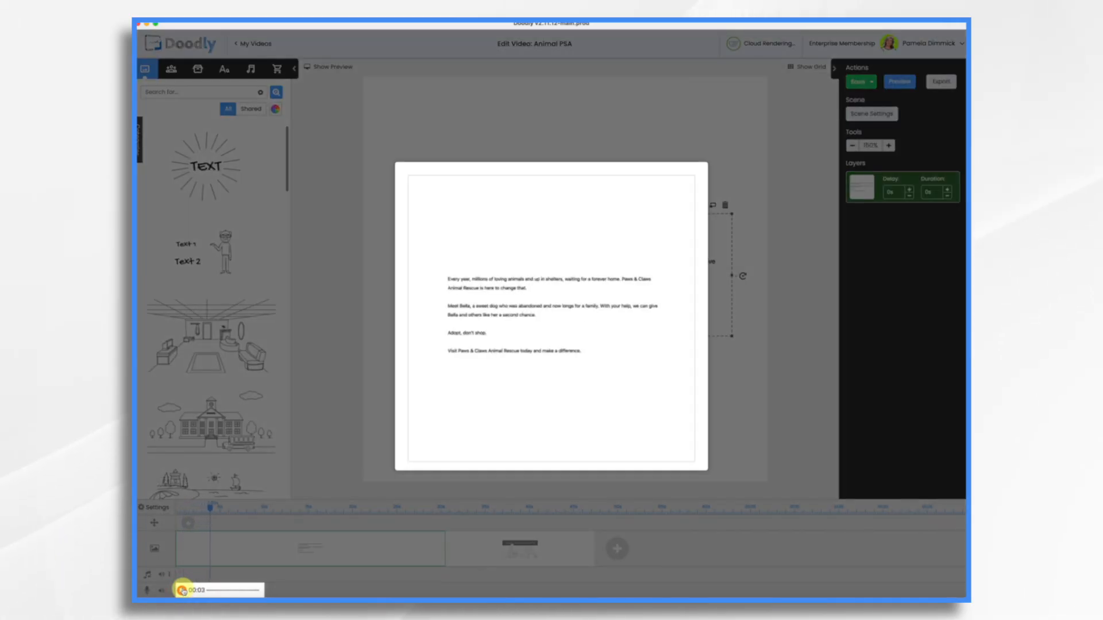
click(182, 590)
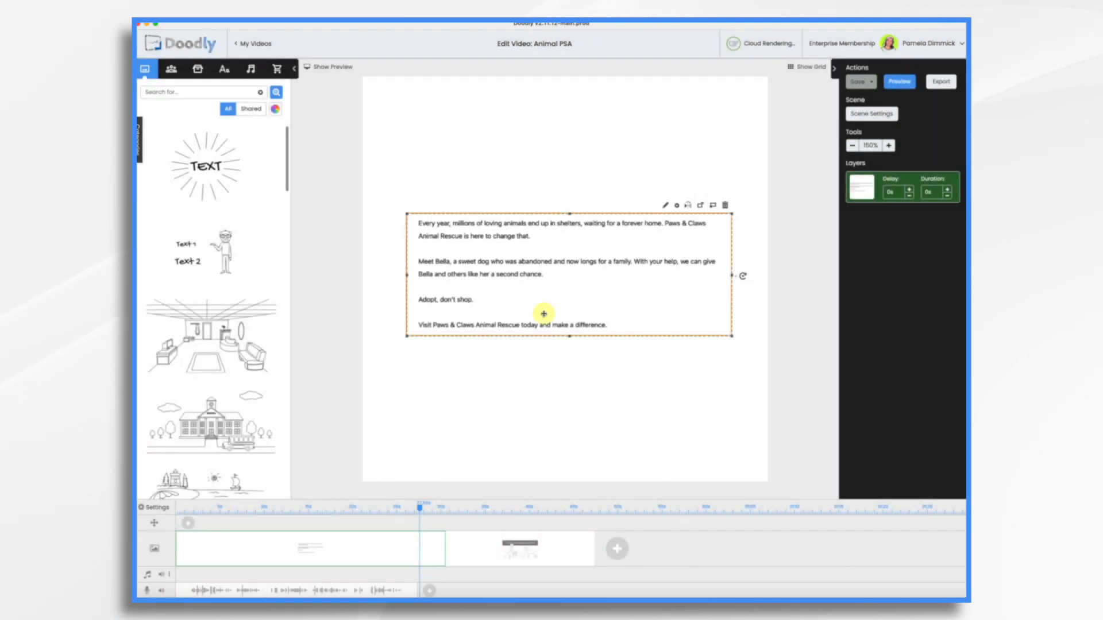
drag(472, 547, 221, 545)
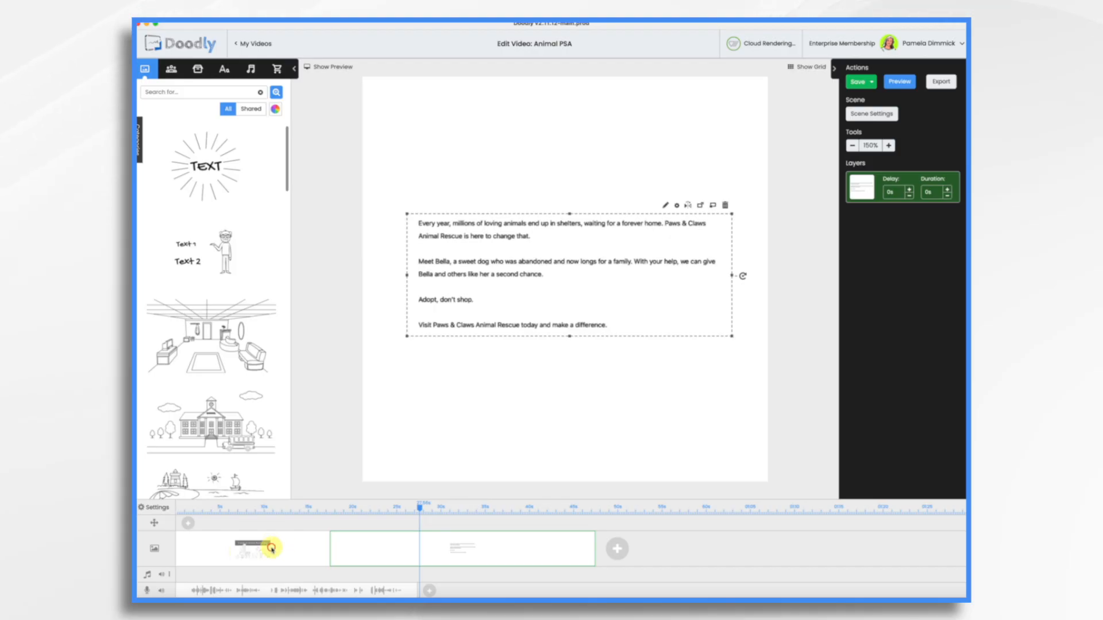
Upload the Paws & Claws dog shelter logo as a custom prop into the title scene
click(271, 548)
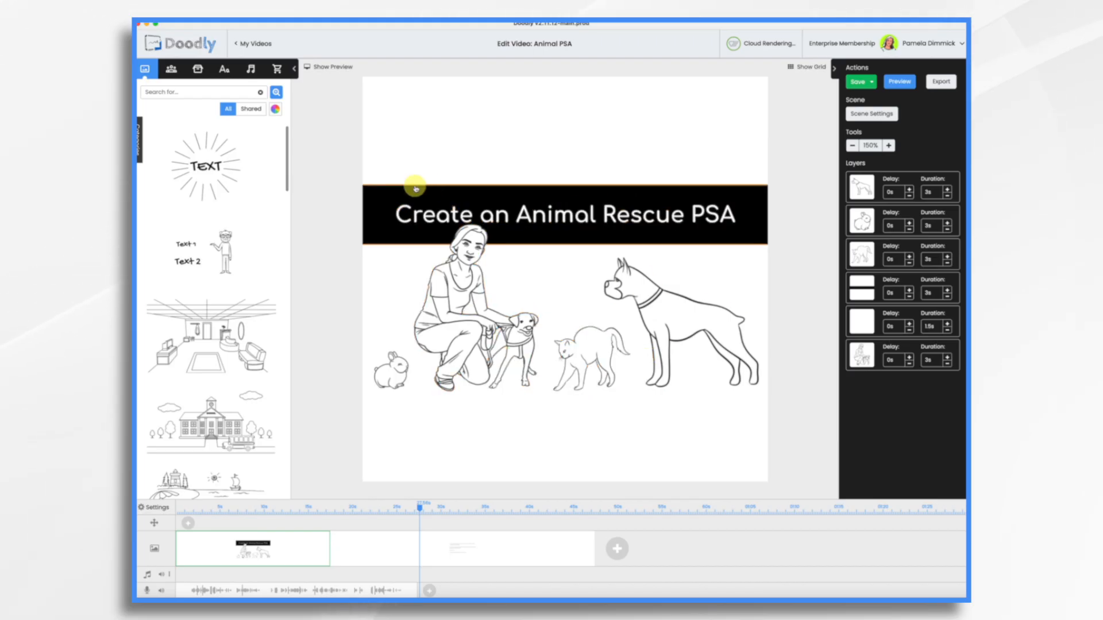
click(197, 71)
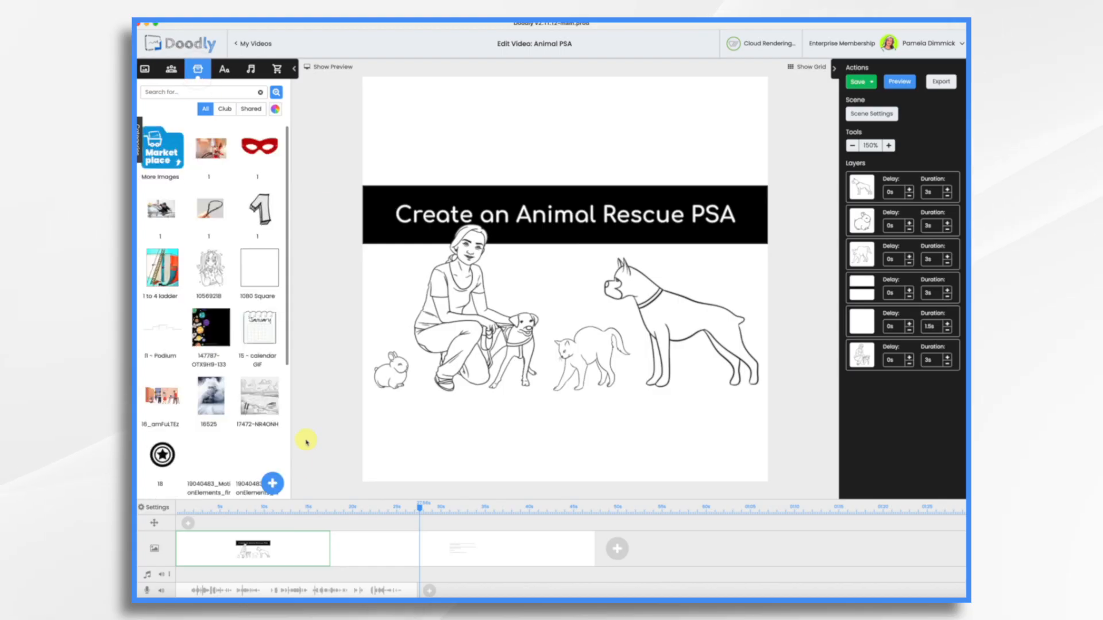
click(274, 484)
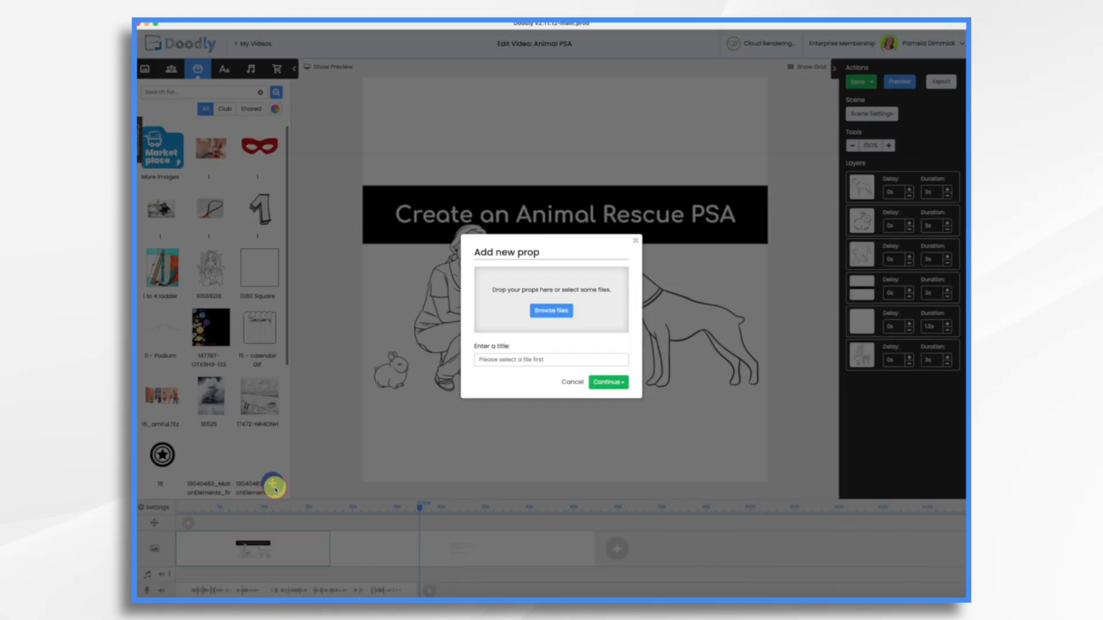
drag(522, 207, 551, 299)
click(618, 400)
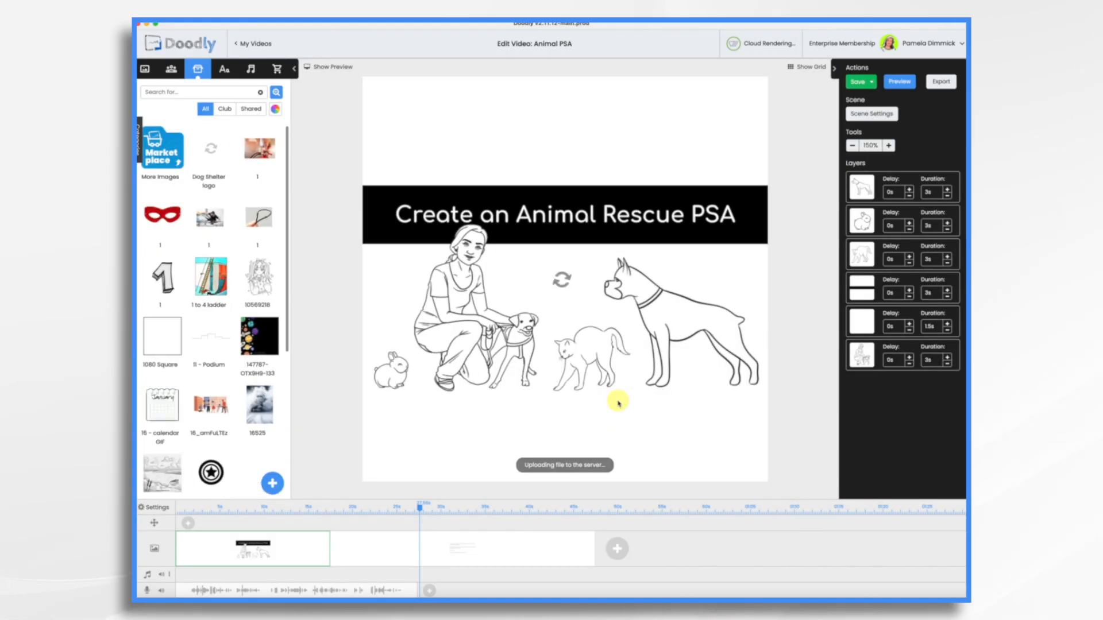
Shrink the logo to 203 × 203 px and centre it above the title banner
click(657, 391)
drag(667, 401, 503, 305)
drag(459, 245, 526, 147)
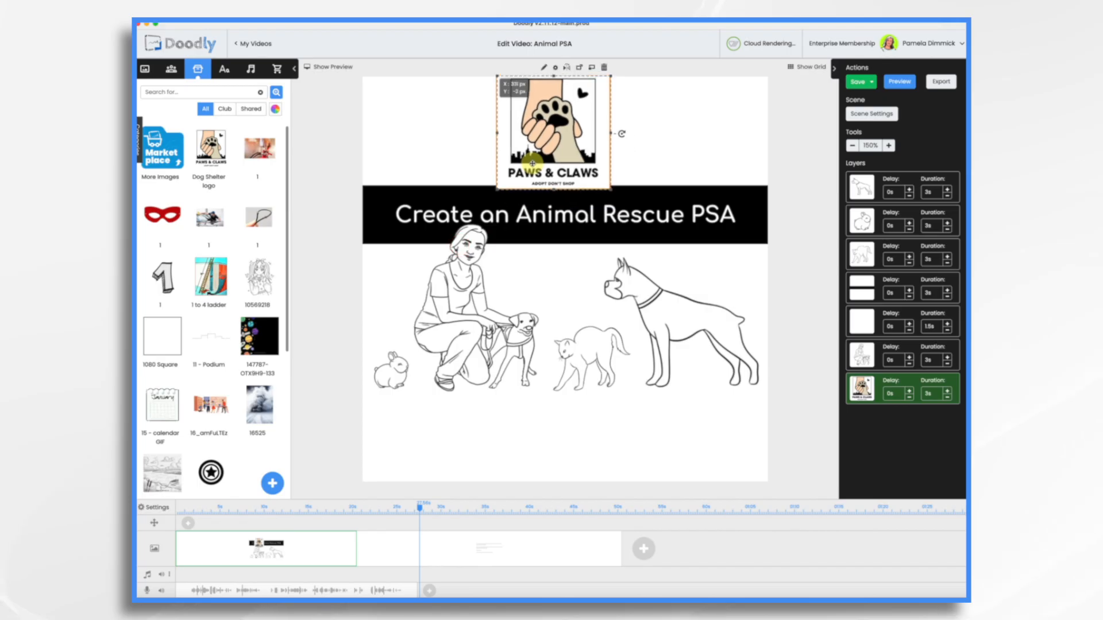
drag(601, 171, 576, 162)
drag(540, 118, 560, 139)
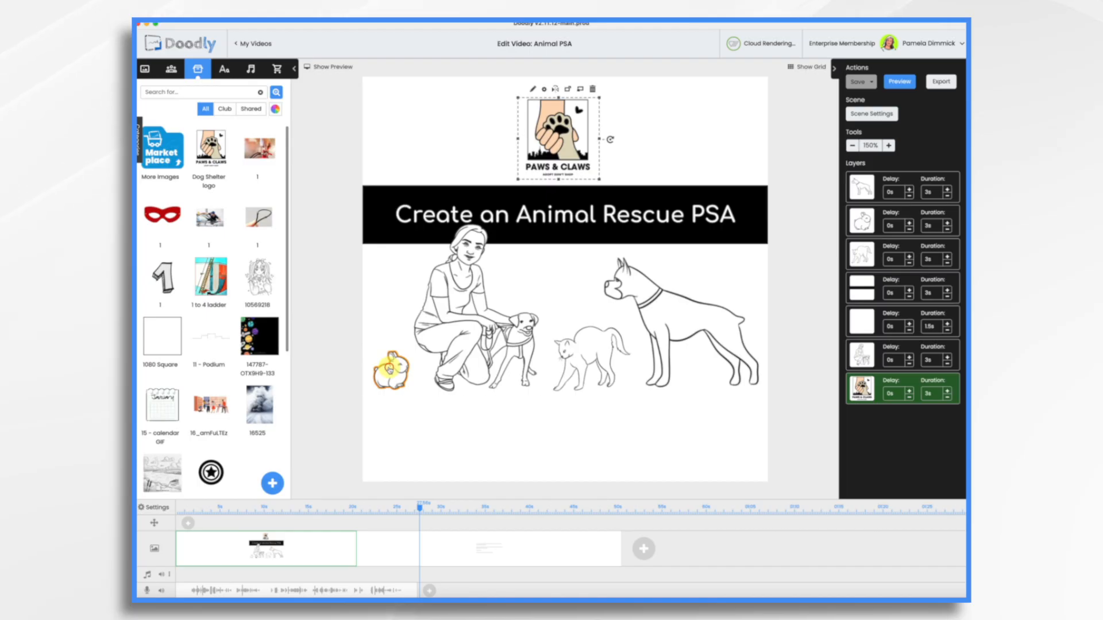
Move the rabbit, woman, cat and boxer dog lower on the page
shift+click(391, 367)
shift+click(442, 316)
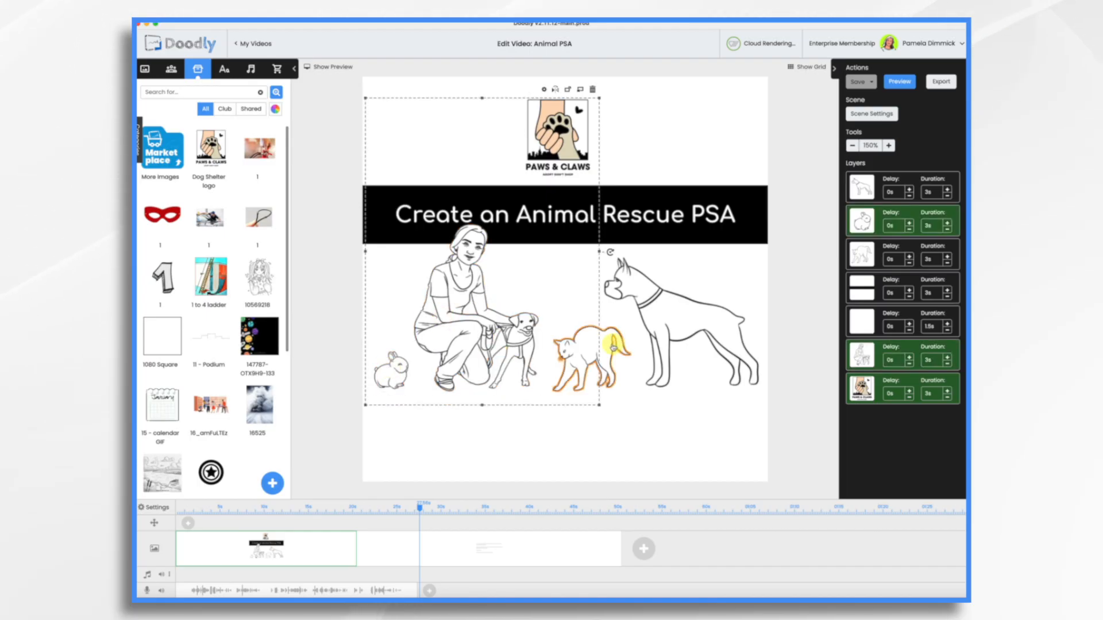
shift+click(612, 343)
shift+click(688, 314)
drag(688, 313, 688, 391)
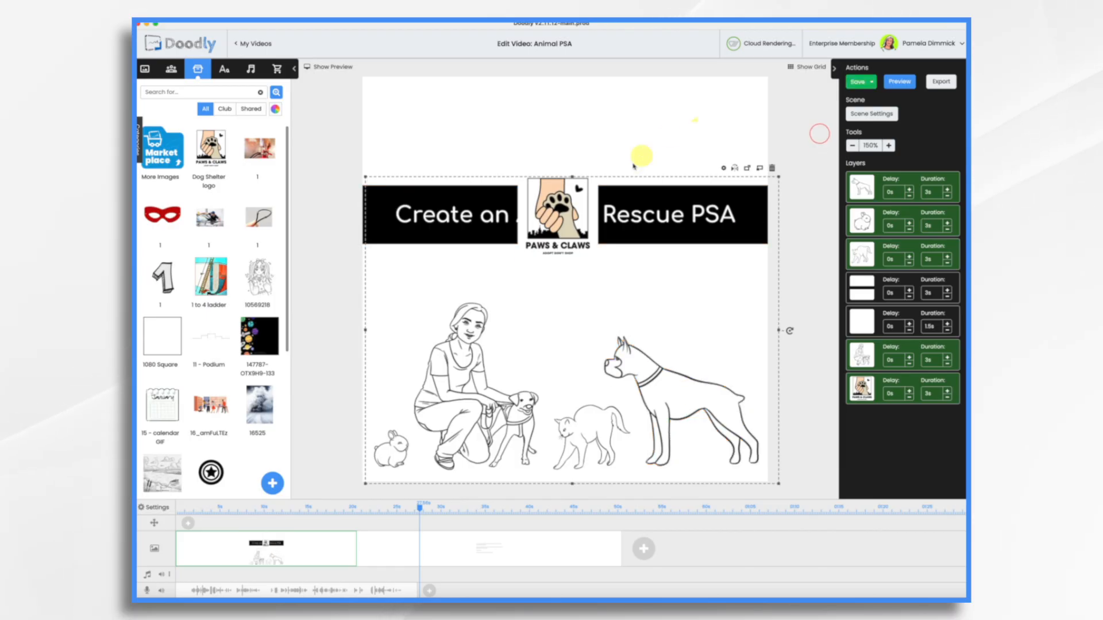
Put the Paws & Claws logo back above the black title bar
click(865, 388)
drag(537, 214, 534, 129)
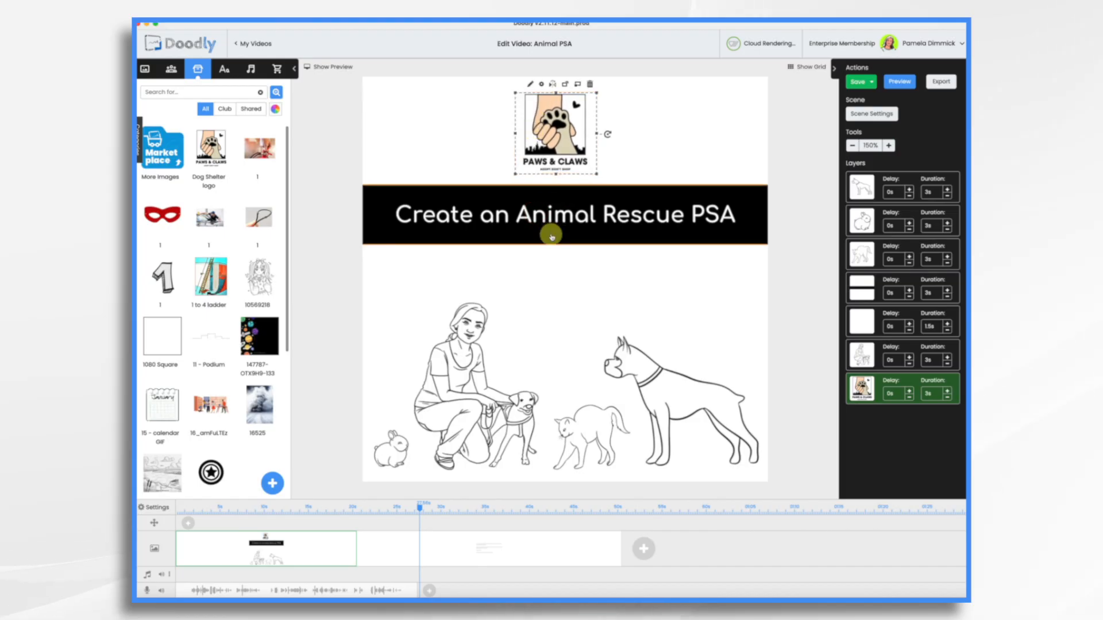
mouse_move(551, 235)
mouse_down()
mouse_move(515, 248)
mouse_move(649, 291)
mouse_move(502, 264)
mouse_move(598, 246)
mouse_move(542, 239)
mouse_move(564, 238)
mouse_move(552, 235)
mouse_up()
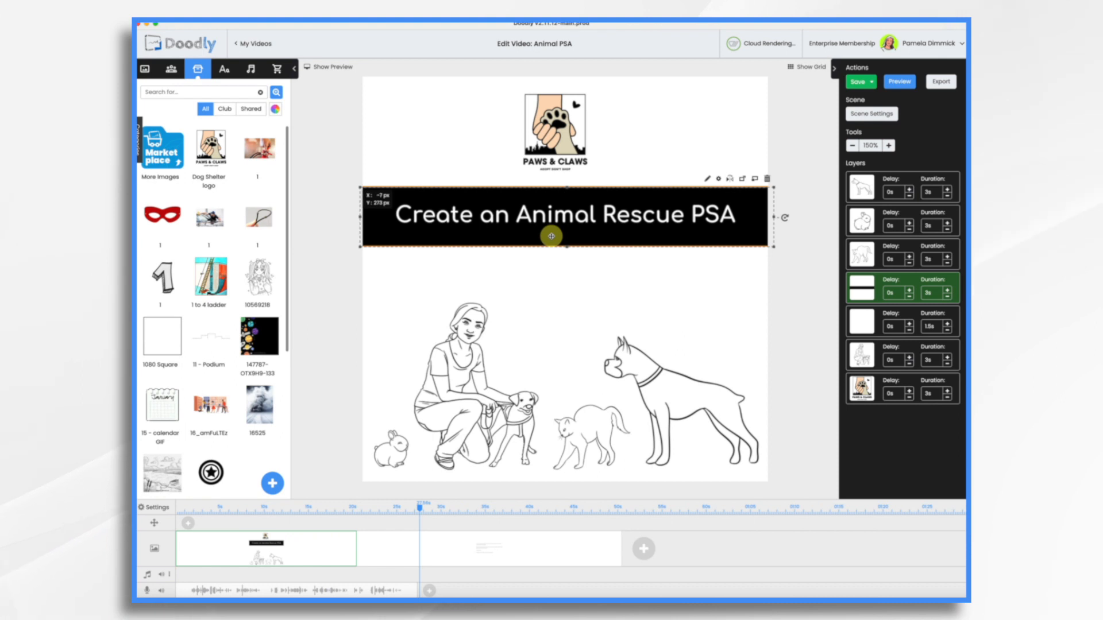
Delete the 'Create an Animal Rescue PSA' title text from the banner
click(542, 217)
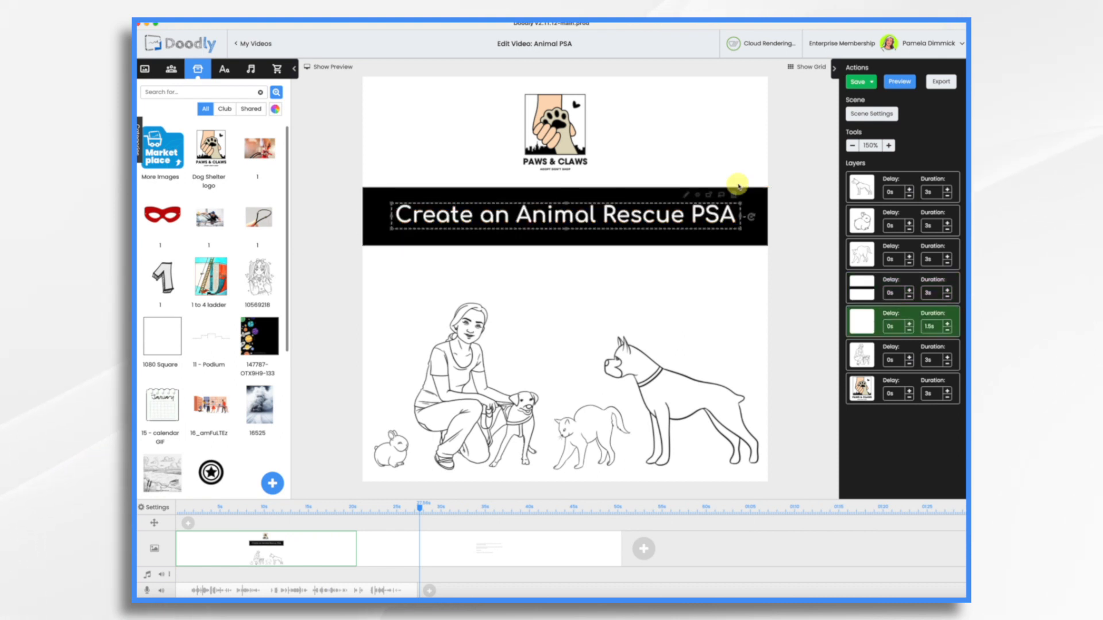
click(734, 196)
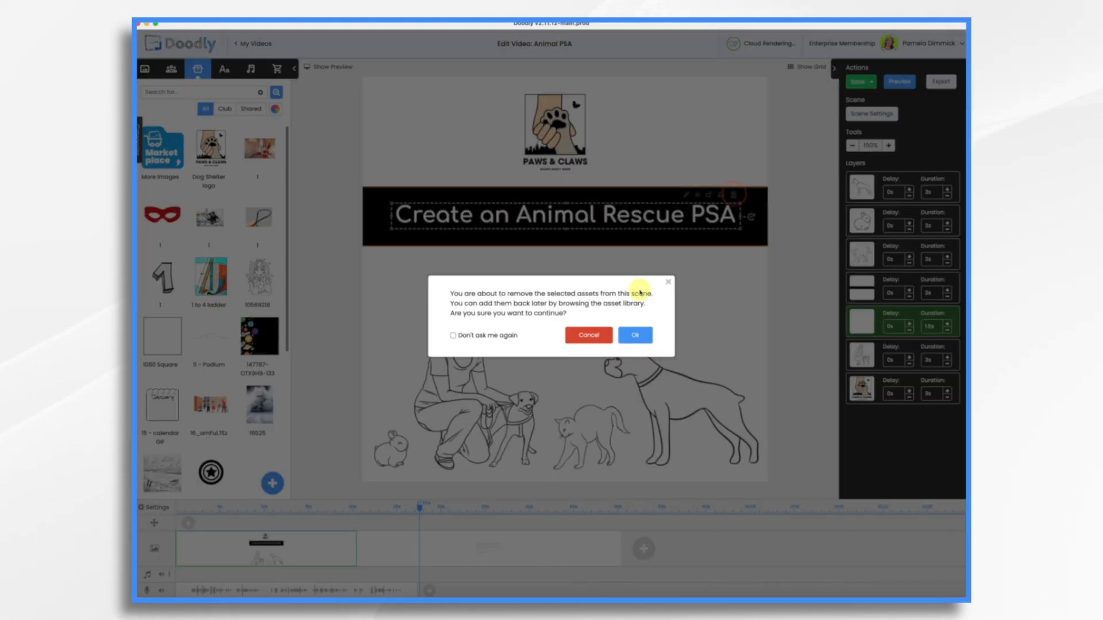
click(641, 336)
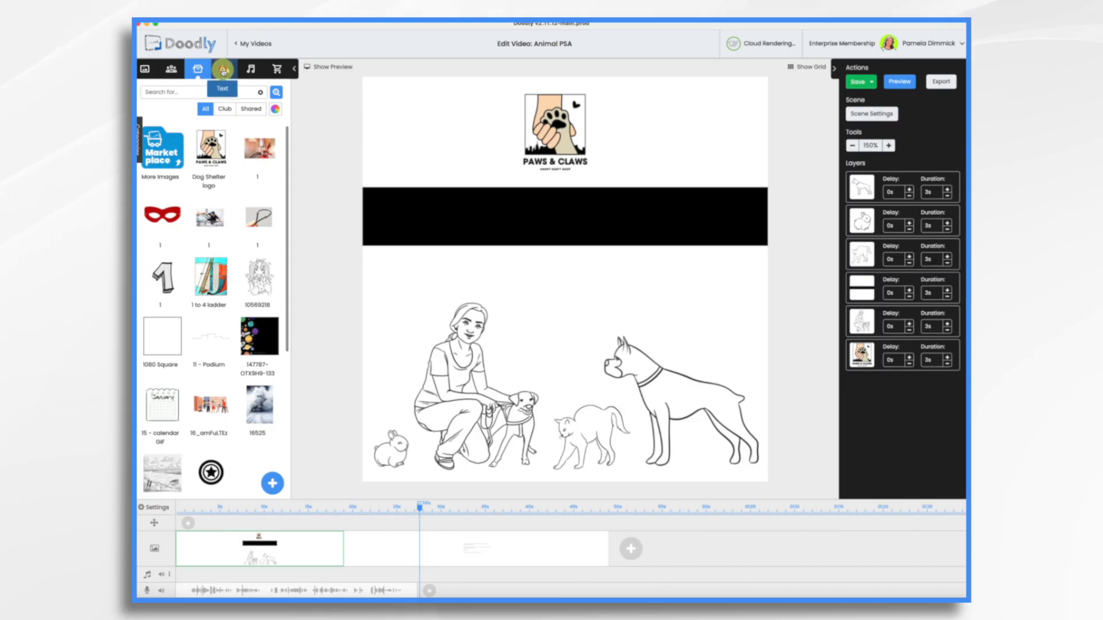
Place Akrobat-Semibold text on the black banner and type 'Bella Needs a Home!'
click(224, 70)
drag(212, 152, 543, 213)
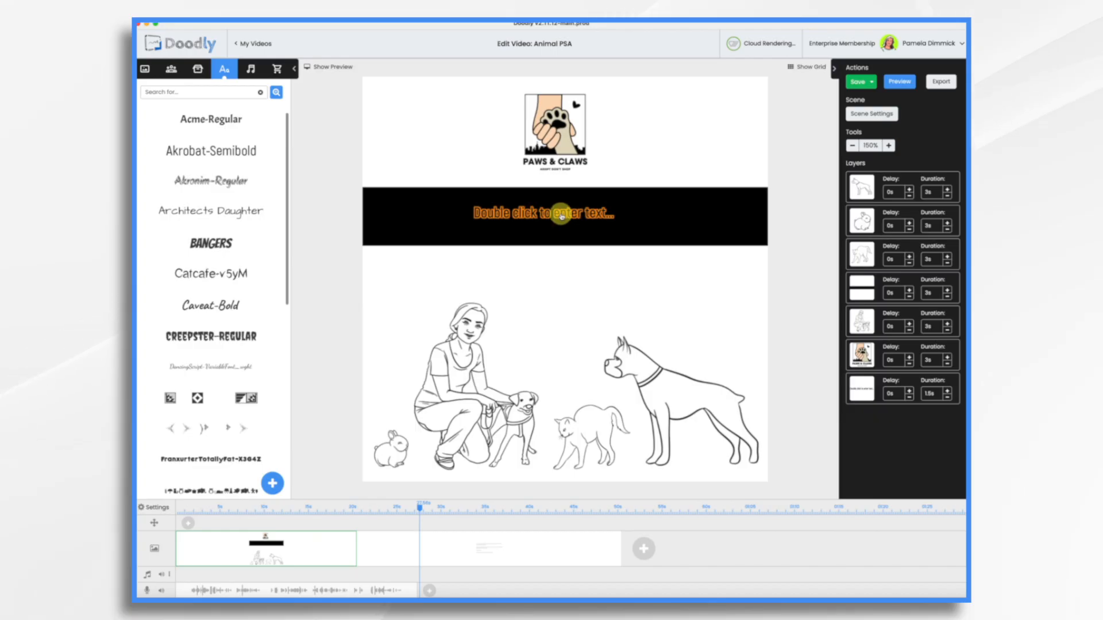
click(560, 214)
double_click(560, 213)
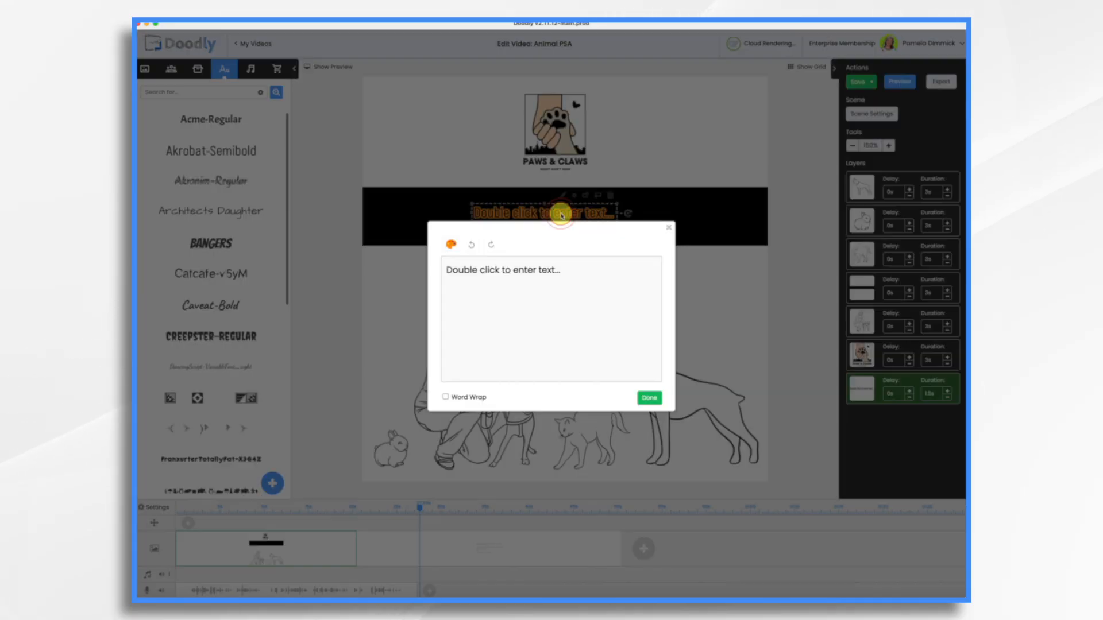
triple_click(566, 270)
key(BackSpace)
text(Mee)
text(la Needs a Home!)
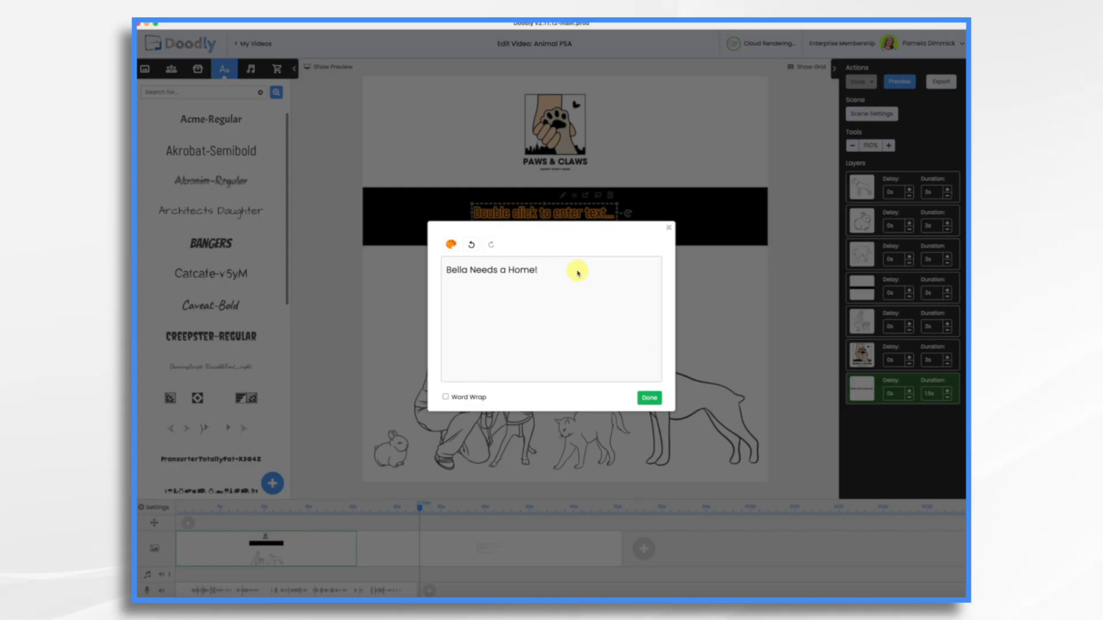
Make the title white, then enlarge it and centre it on the banner
triple_click(578, 272)
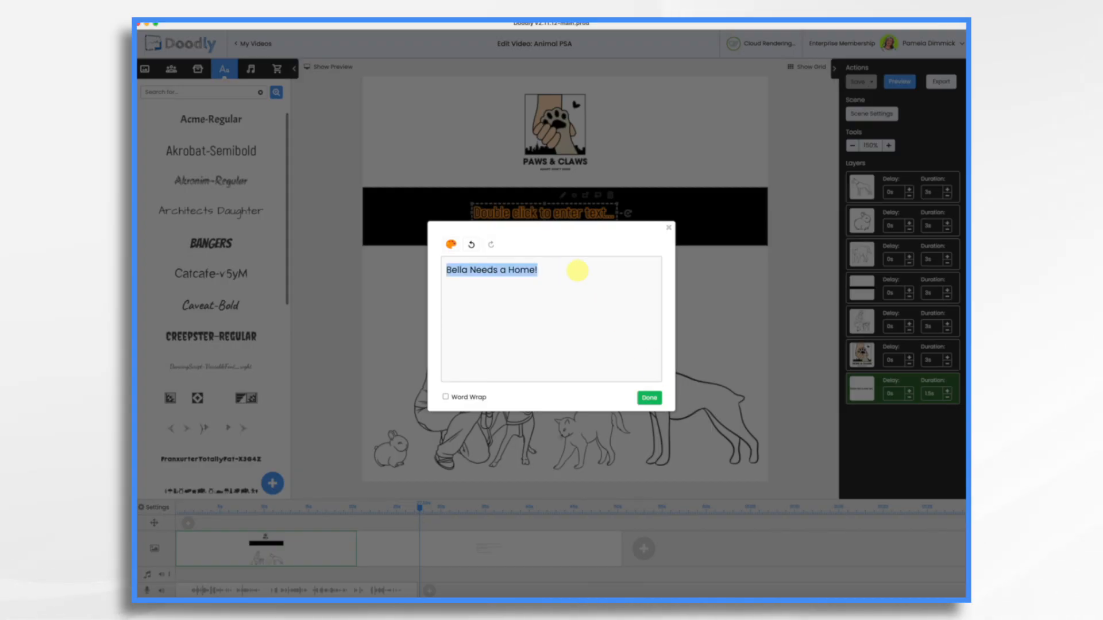
click(451, 246)
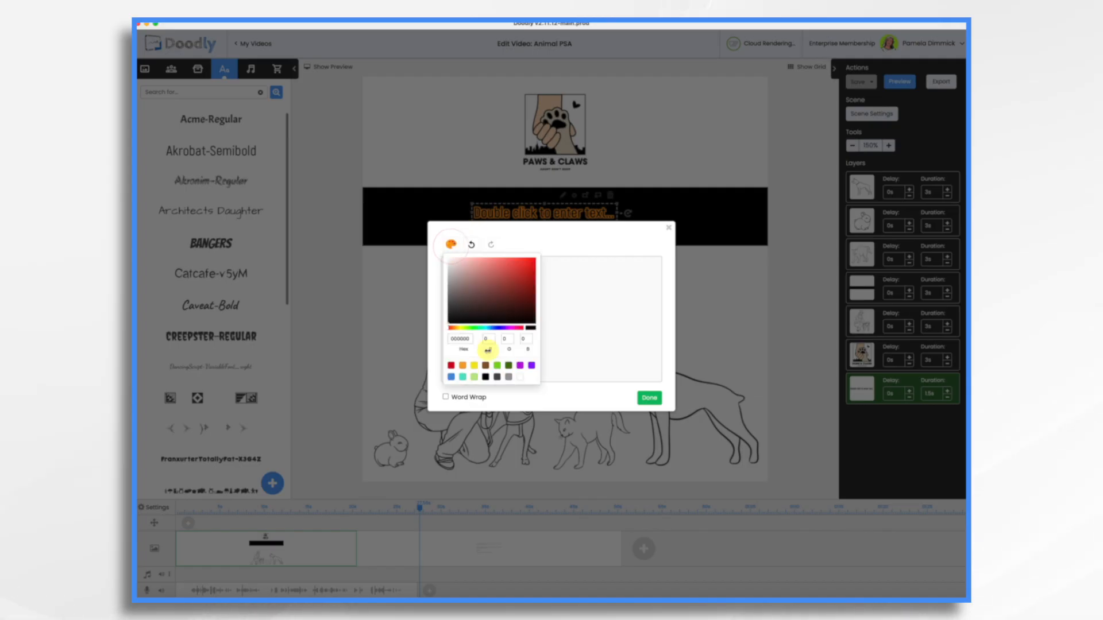
click(655, 398)
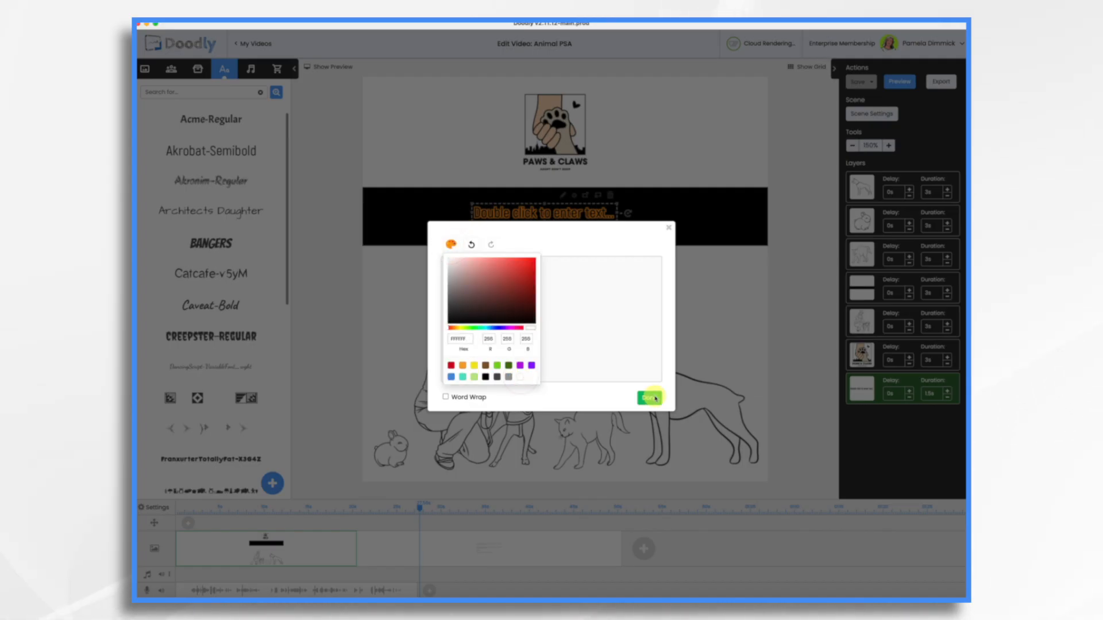
click(652, 398)
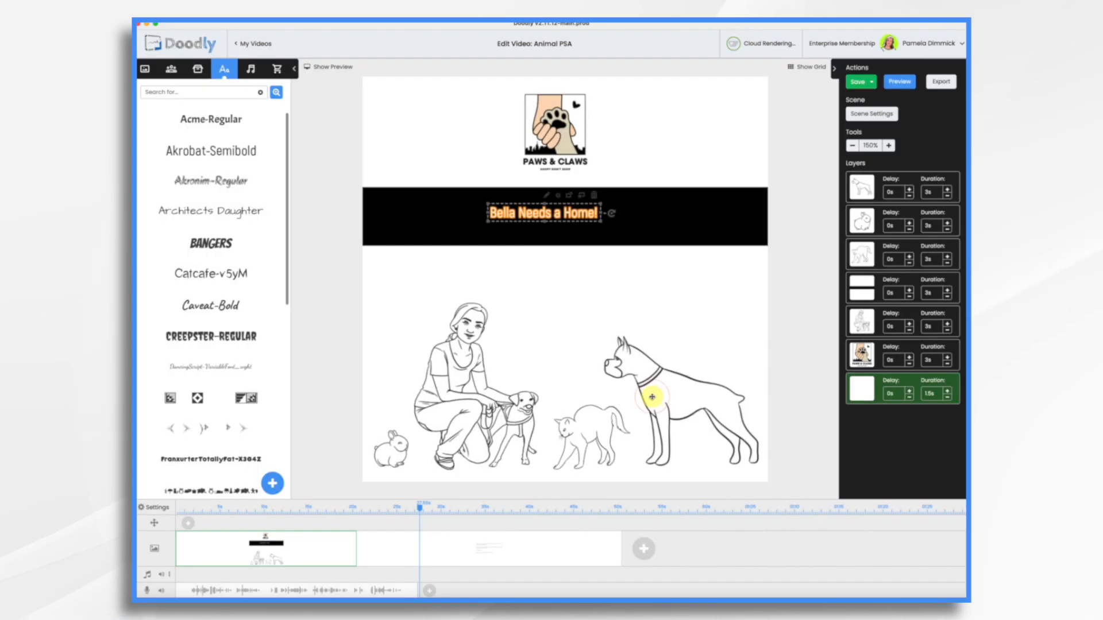
drag(602, 225, 790, 291)
drag(729, 249, 641, 225)
click(636, 315)
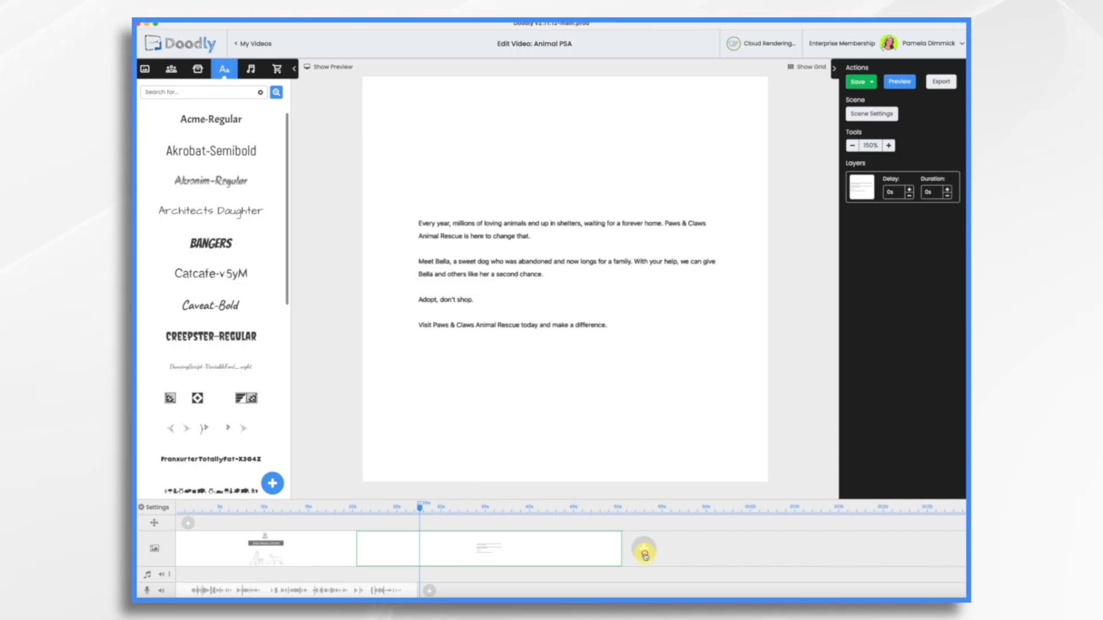
Add a new closing scene with an enlarged copy of the Paws & Claws logo
click(644, 551)
scroll(645, 556, right, 1)
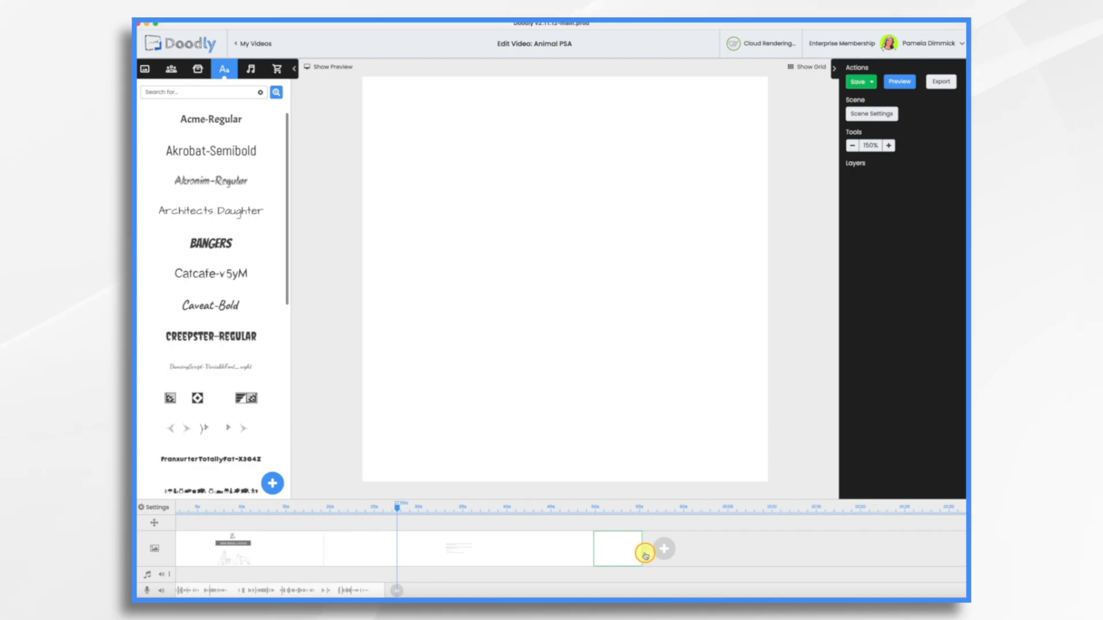
click(261, 556)
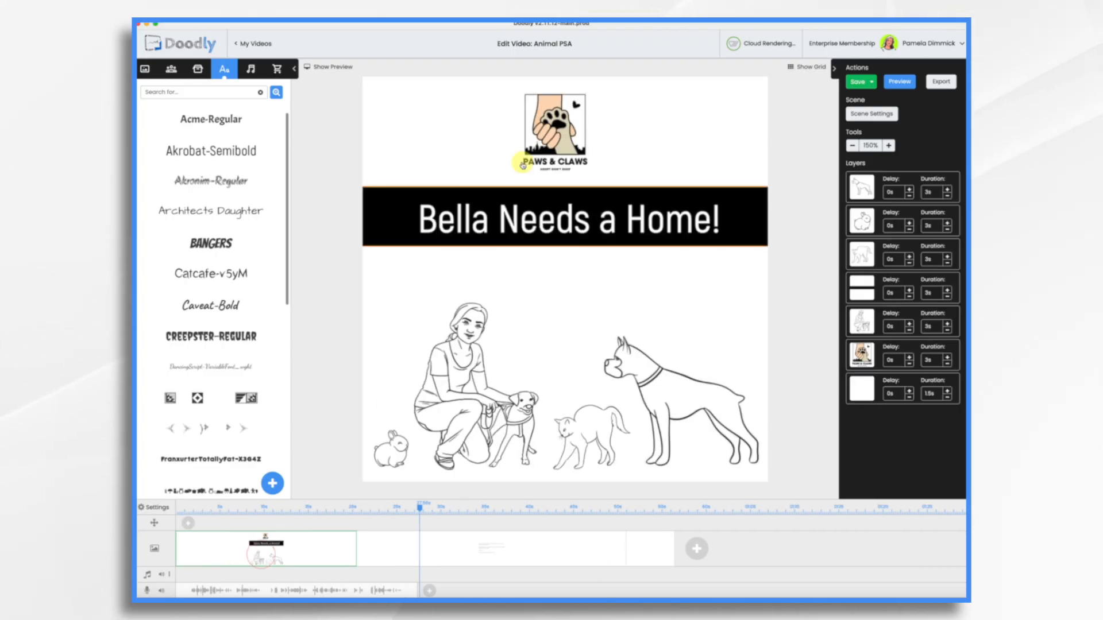
click(563, 99)
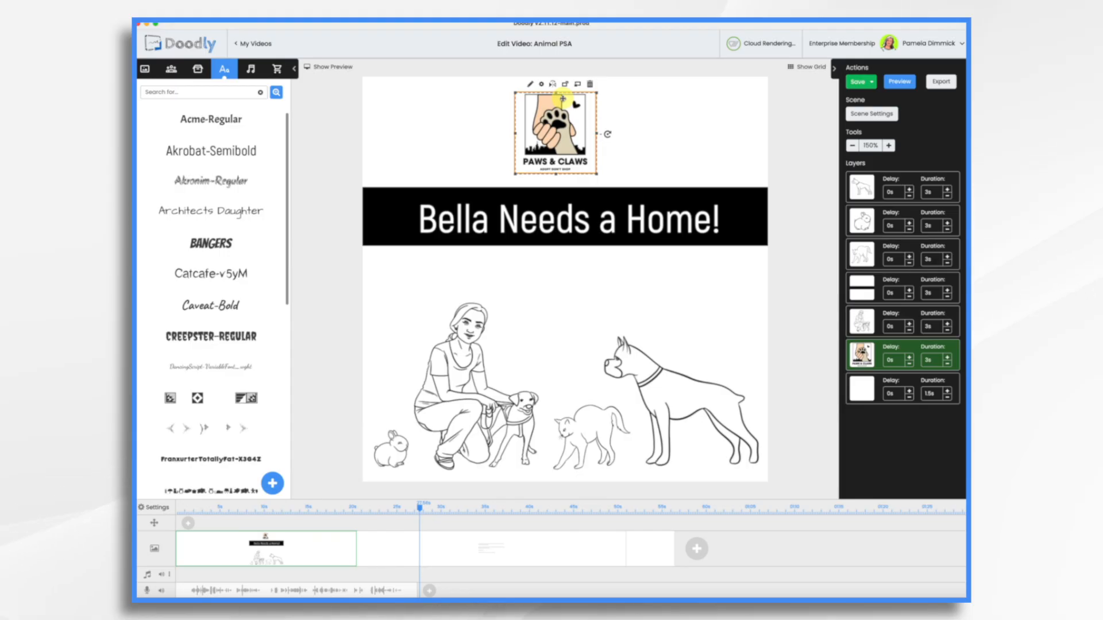
click(650, 553)
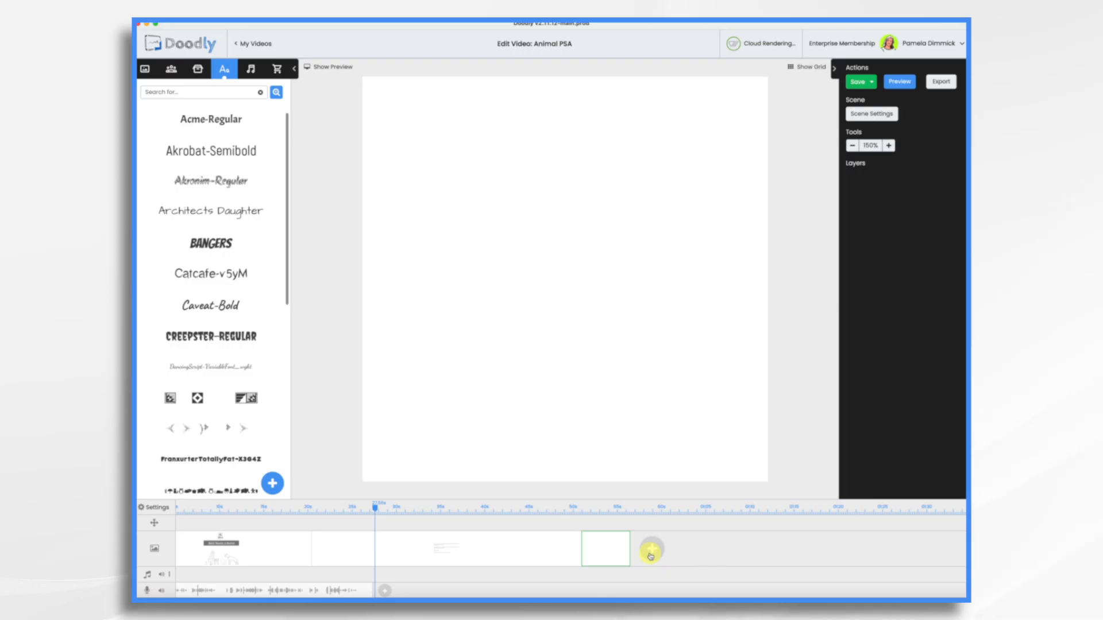
key(super+v)
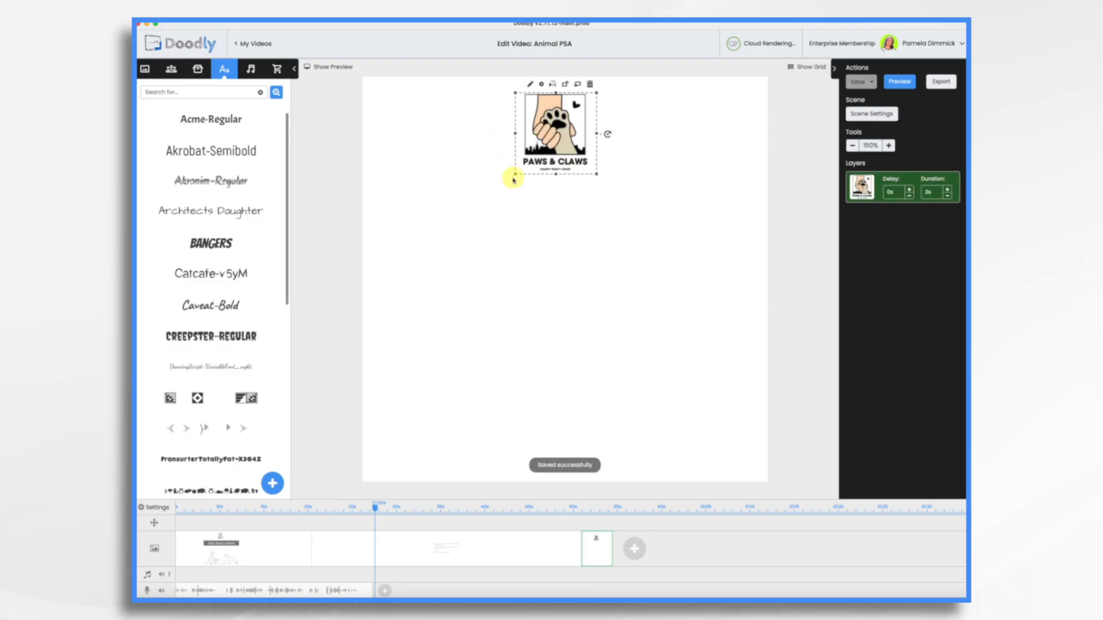
drag(515, 174, 357, 308)
drag(497, 184, 580, 196)
click(520, 436)
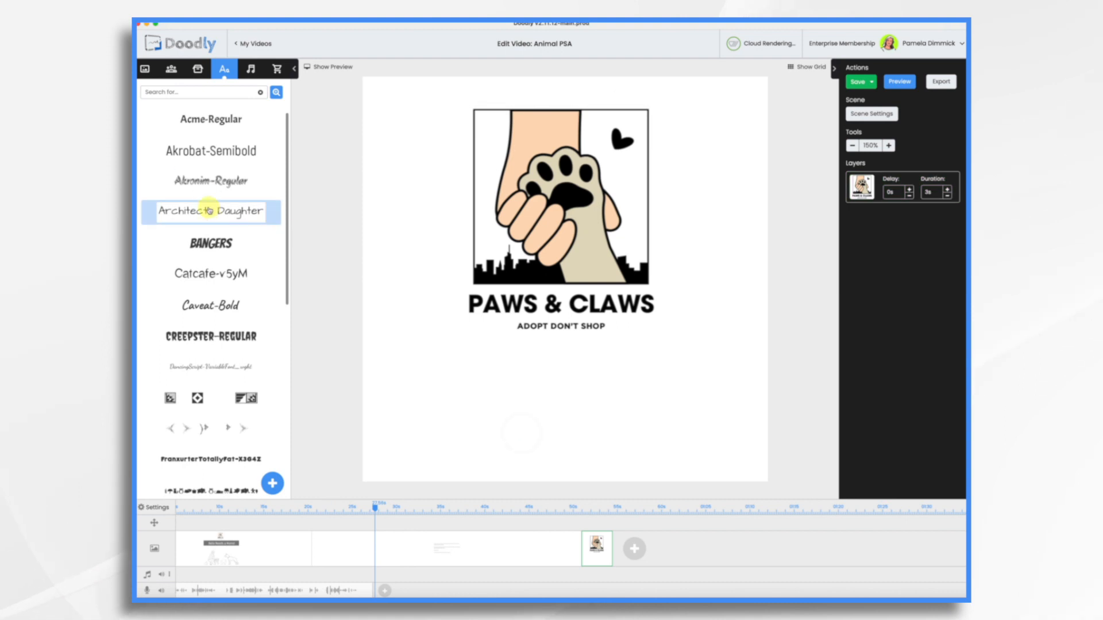
drag(203, 151, 555, 402)
double_click(613, 404)
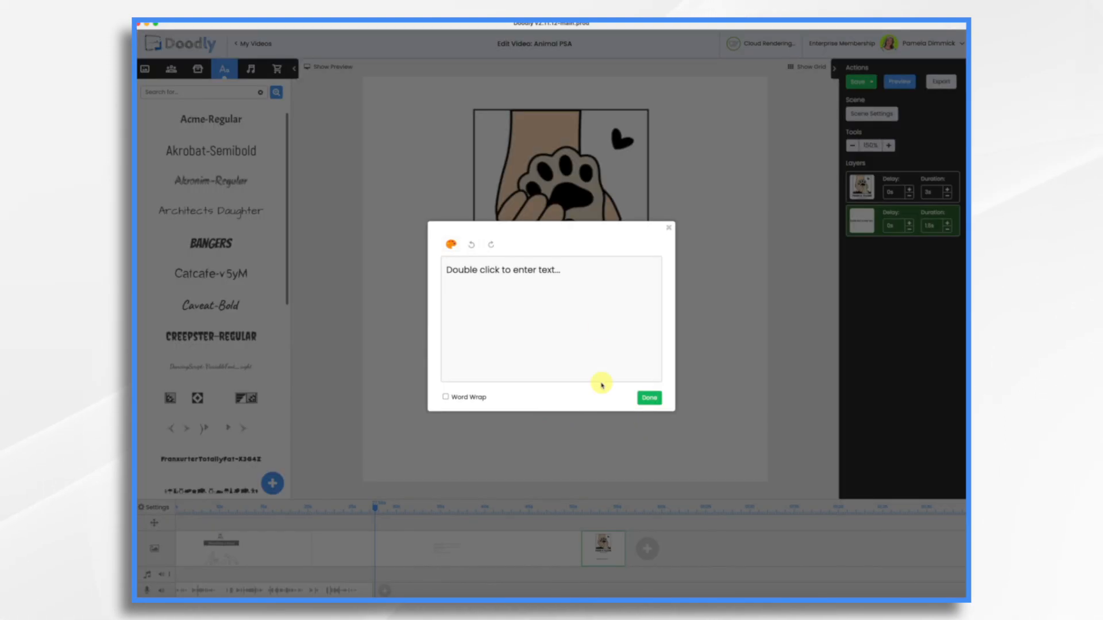
triple_click(580, 276)
text(www.PawsandClaws.com)
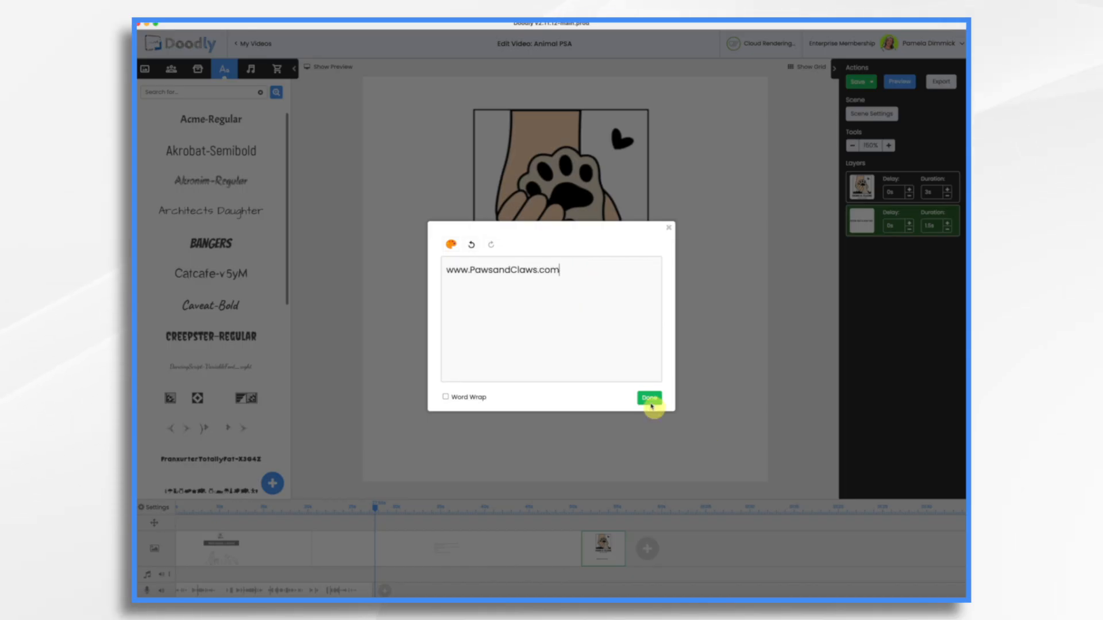
click(650, 403)
drag(621, 411, 801, 478)
drag(693, 412, 618, 415)
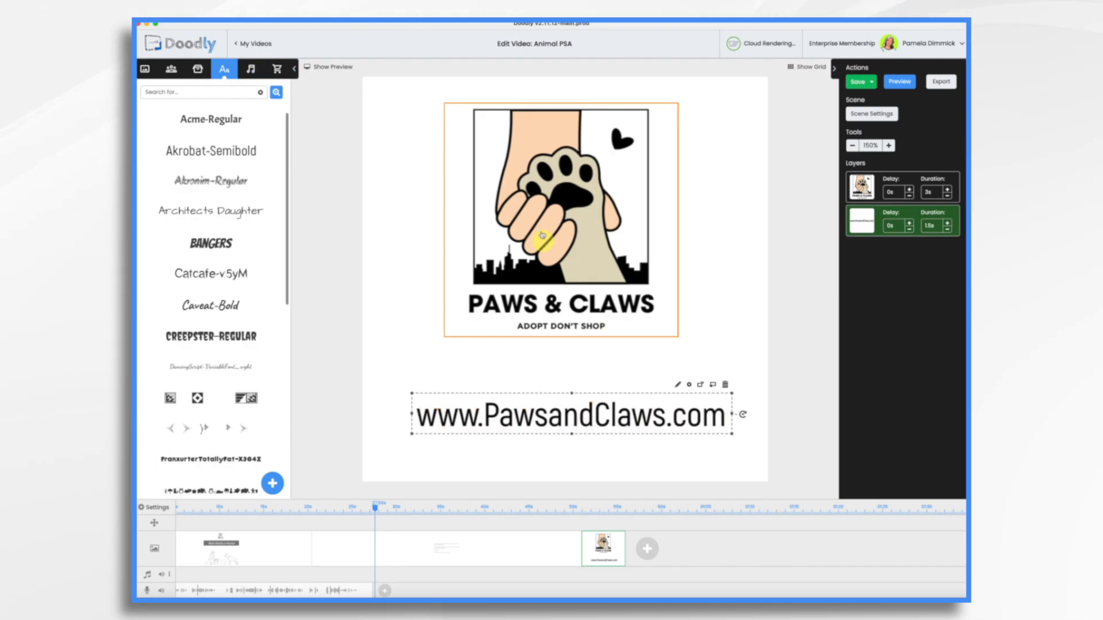
drag(541, 224, 545, 257)
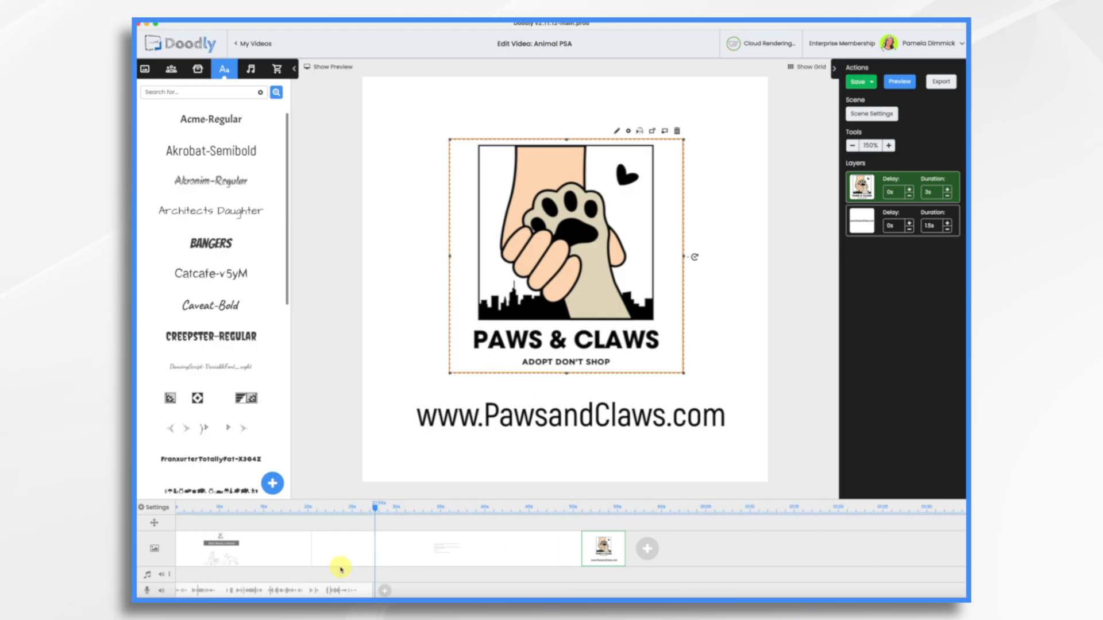
Add a blank scene and move it right after the title scene
click(648, 551)
drag(657, 553, 365, 553)
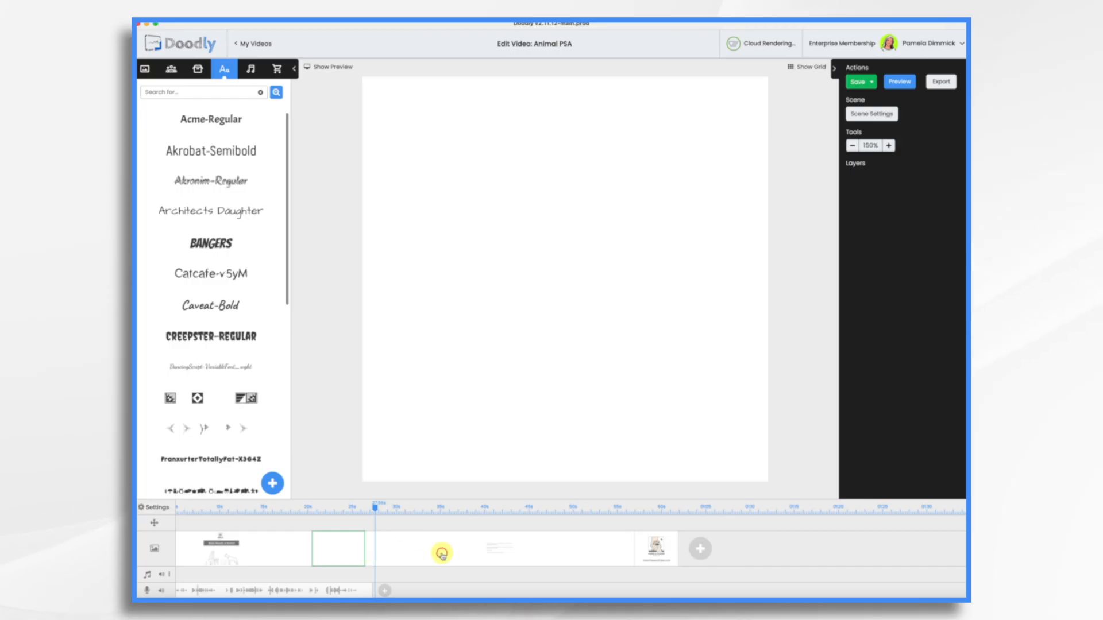
click(441, 554)
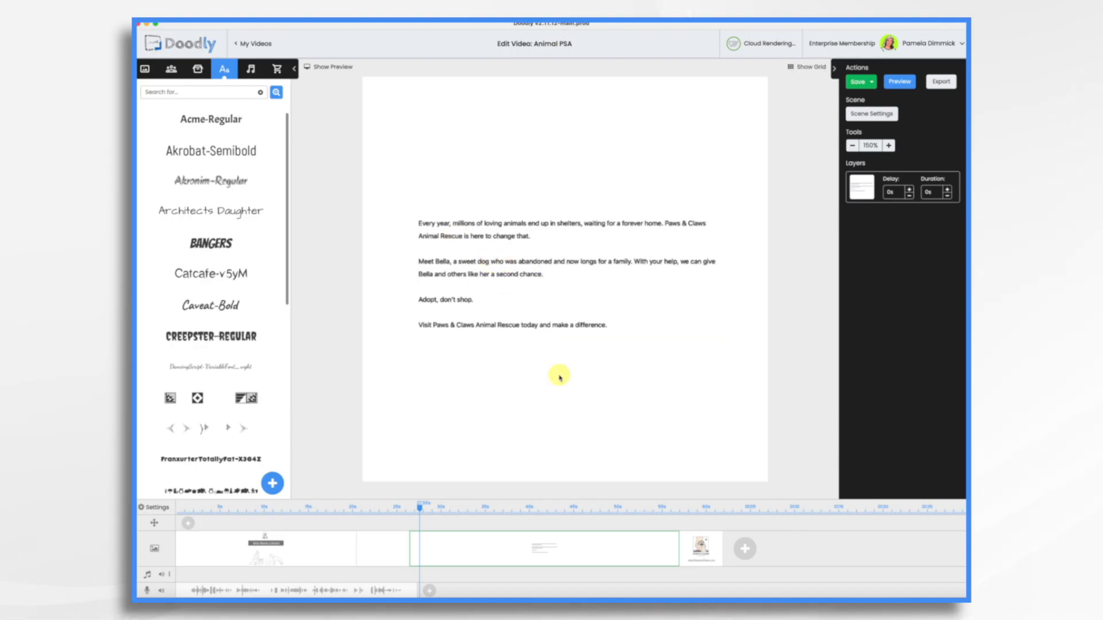
Delete the paragraph text scene and select the new blank scene
right_click(479, 551)
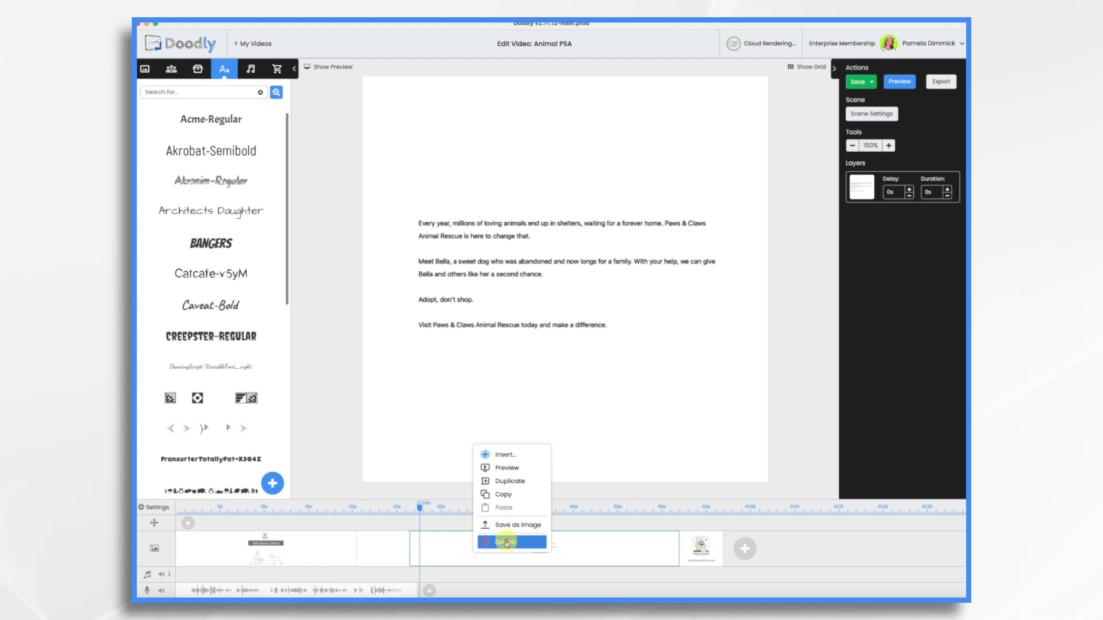
click(506, 543)
click(578, 324)
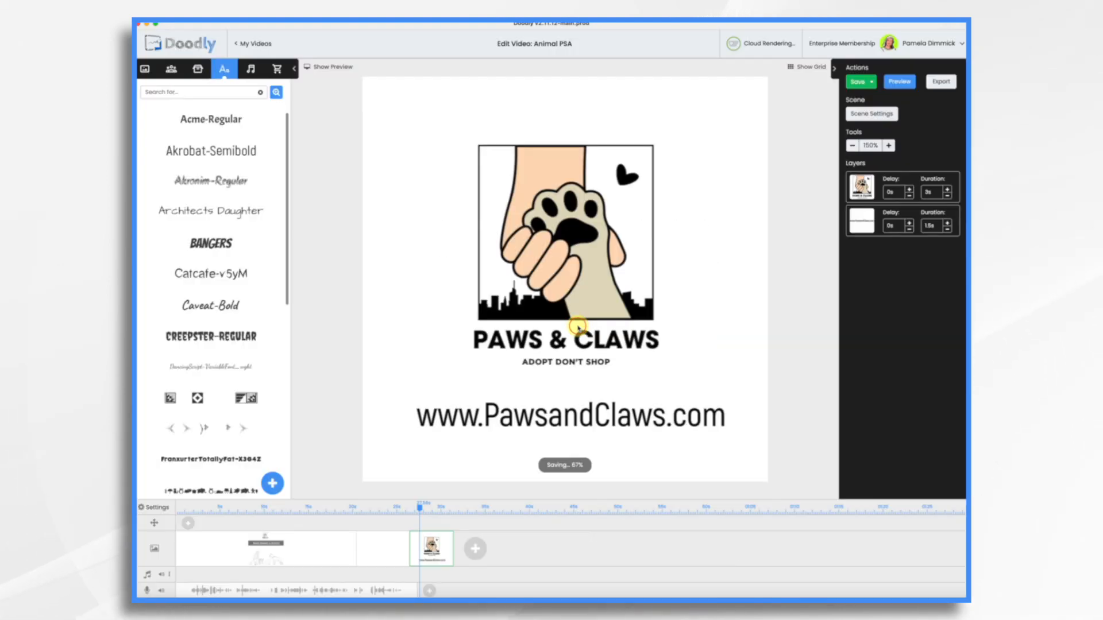
click(376, 551)
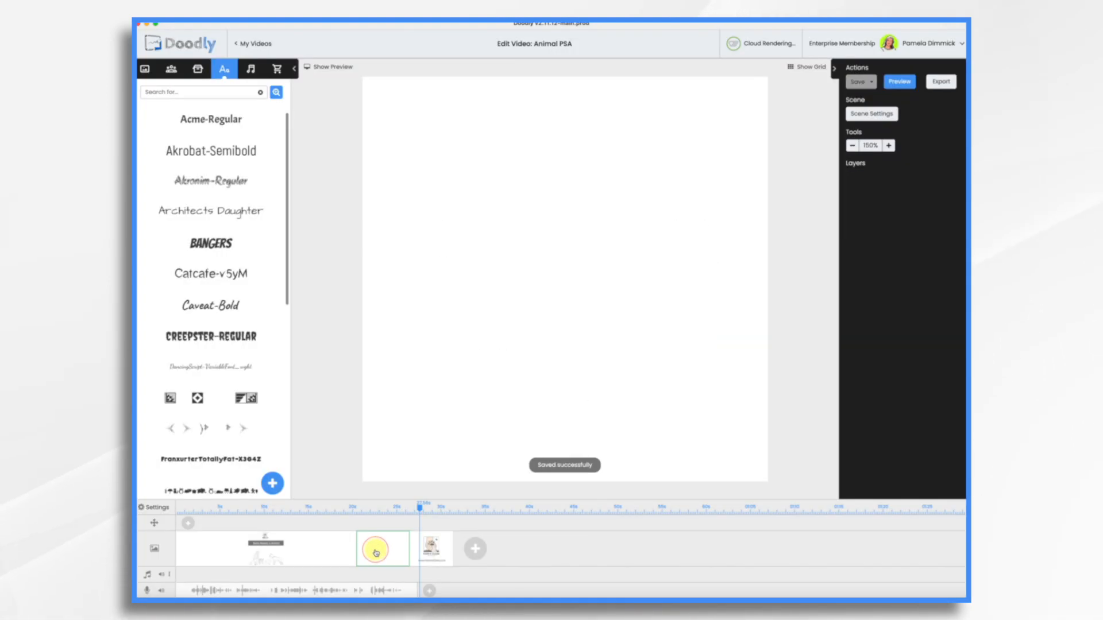
click(199, 69)
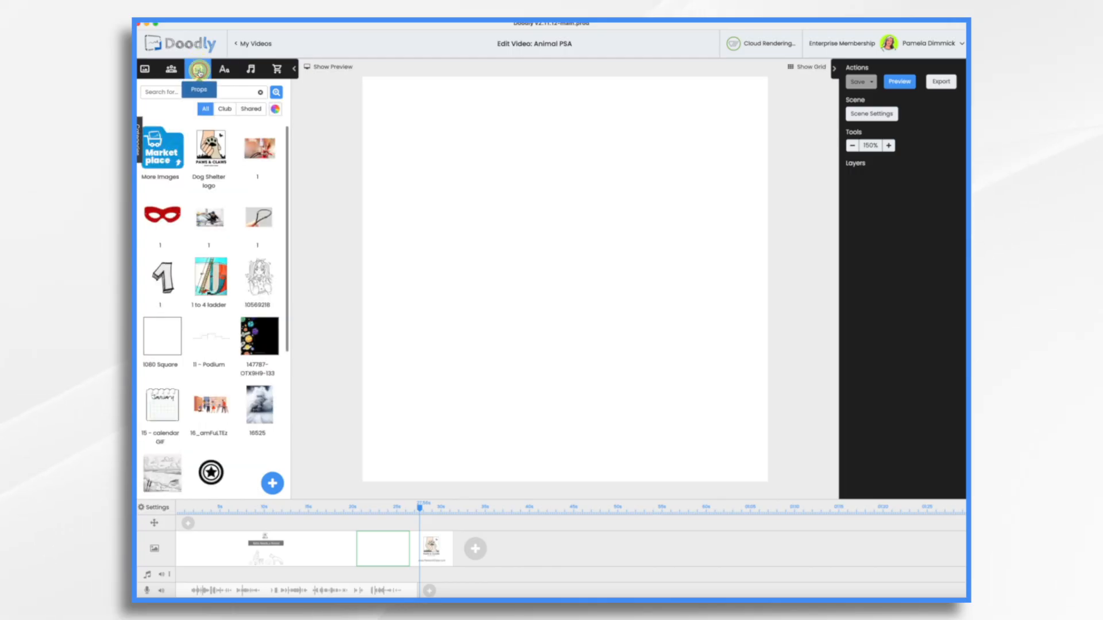
Upload the photo of a woman holding an 'Adopt me!' sign with a puppy, and shift it up and right
click(273, 486)
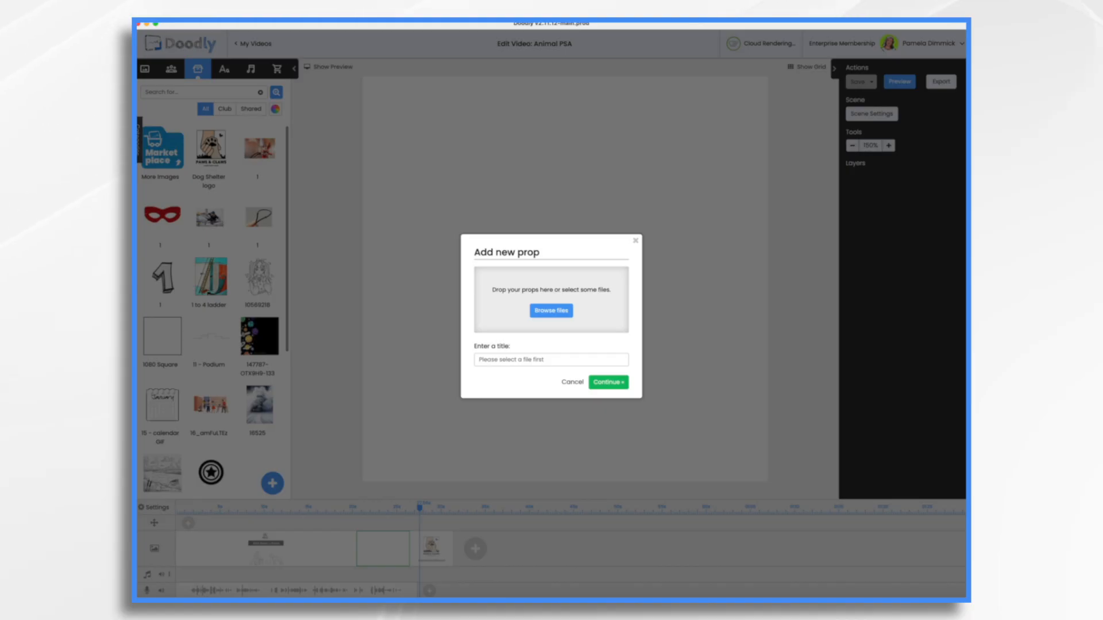
drag(773, 394, 566, 308)
click(609, 397)
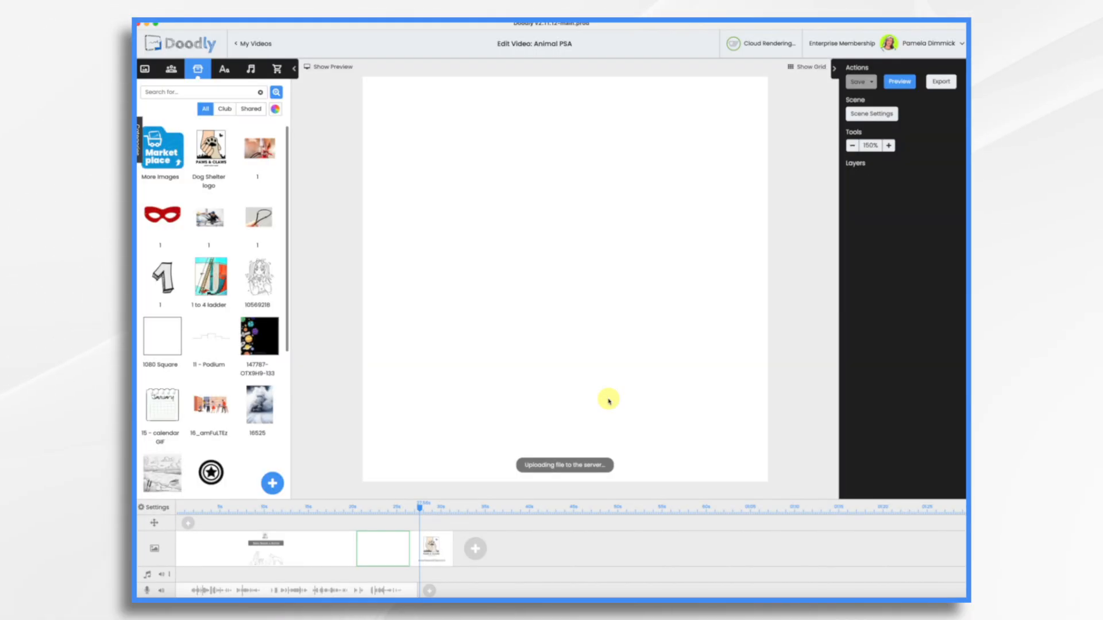
drag(439, 362, 481, 327)
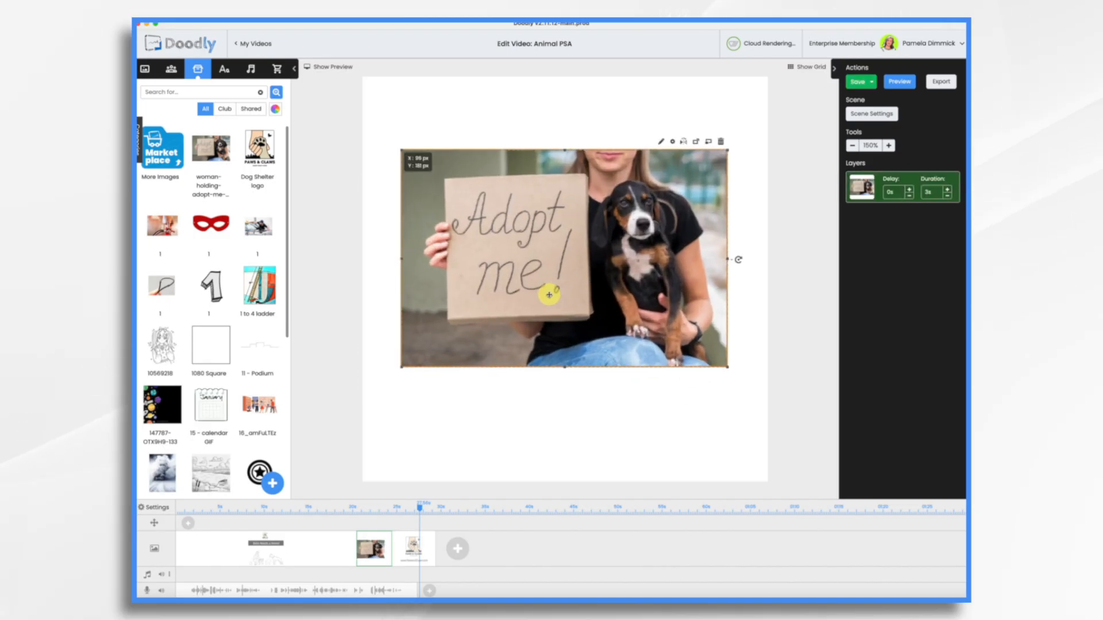
click(224, 69)
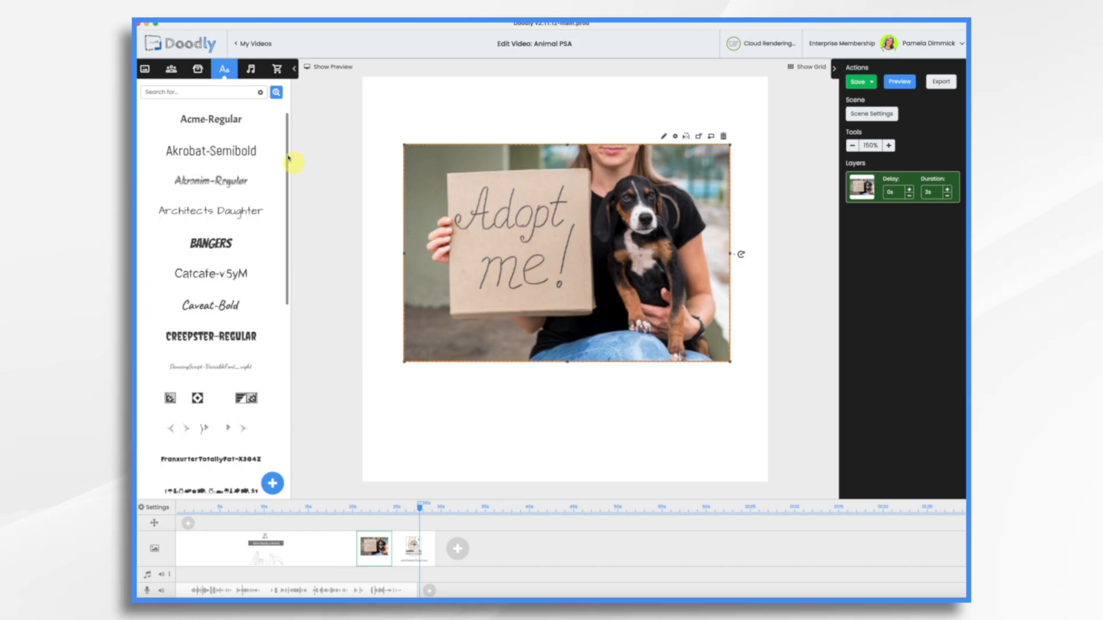
Add a large 'Bella' heading above the photo and nudge the photo slightly down
drag(217, 150, 550, 415)
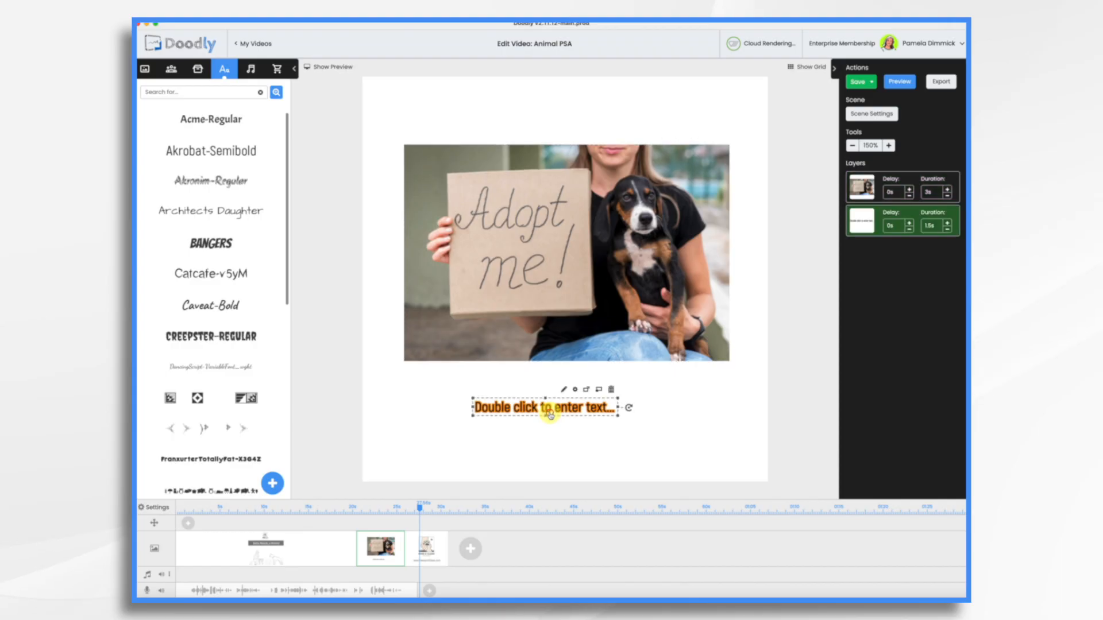
double_click(548, 409)
triple_click(583, 275)
text(Bella)
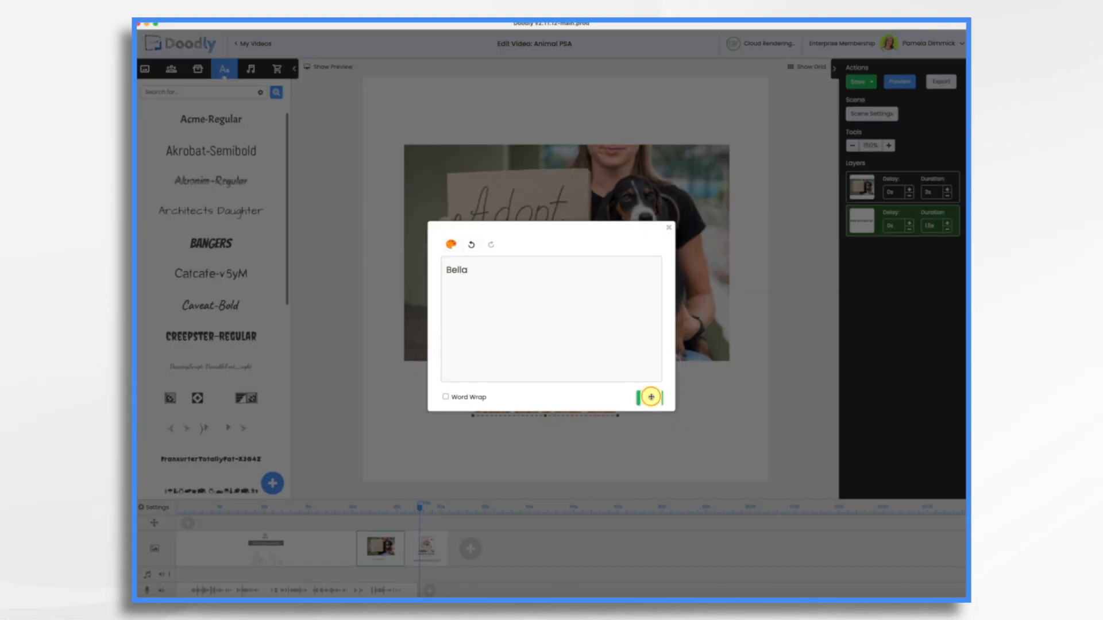
click(651, 397)
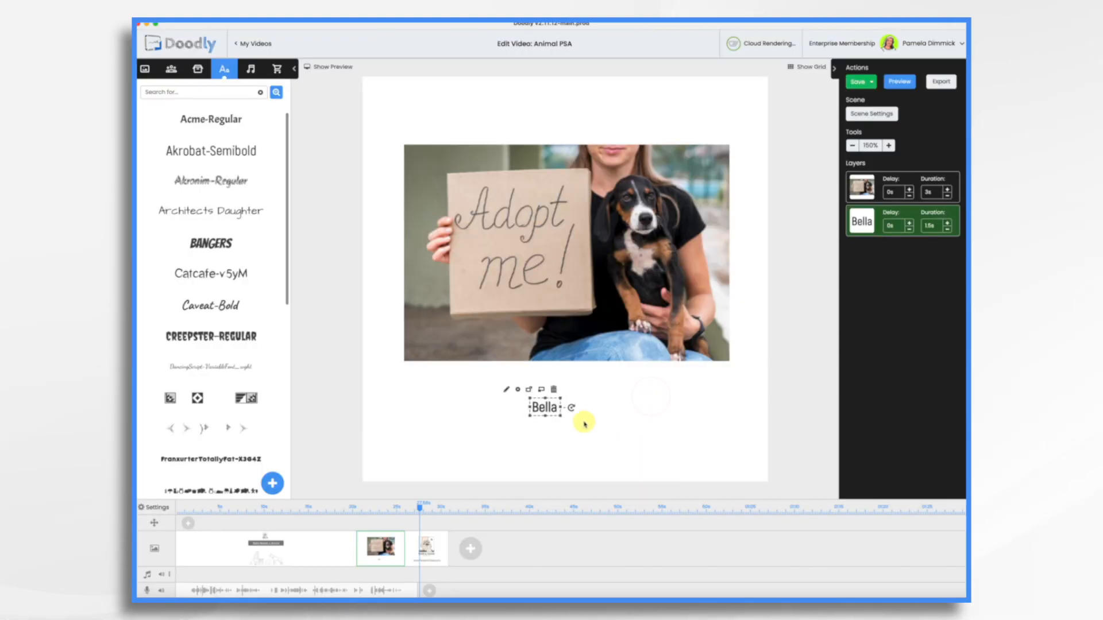
drag(560, 417, 729, 461)
drag(571, 449, 540, 108)
drag(532, 234, 533, 243)
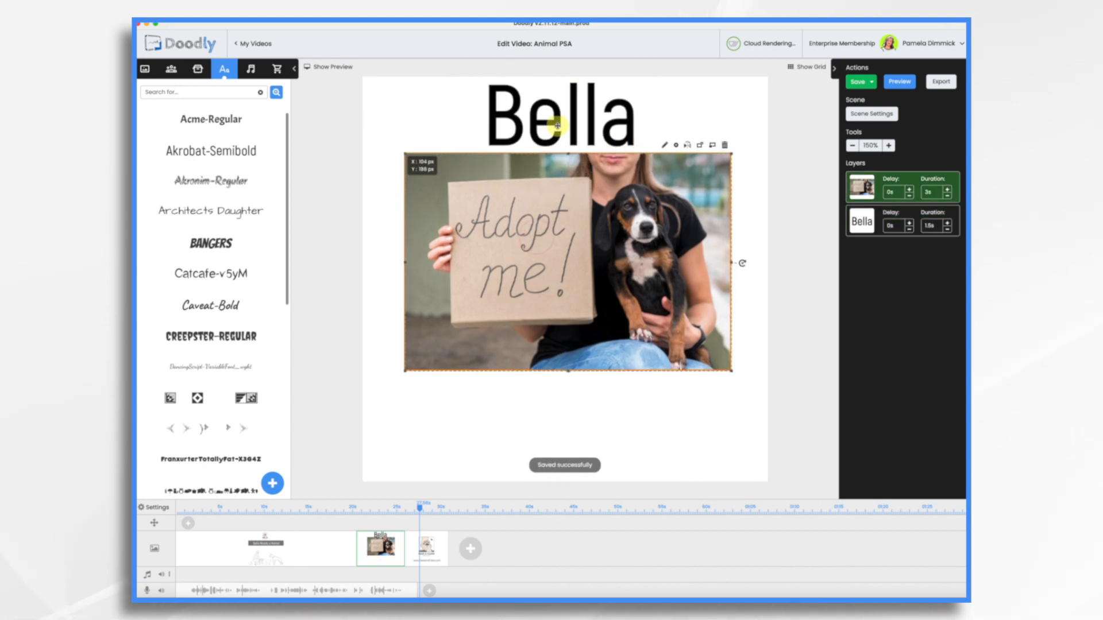
Select the Age, Spayed female, Current vaccinations and Knows basic obedience lines together
click(571, 397)
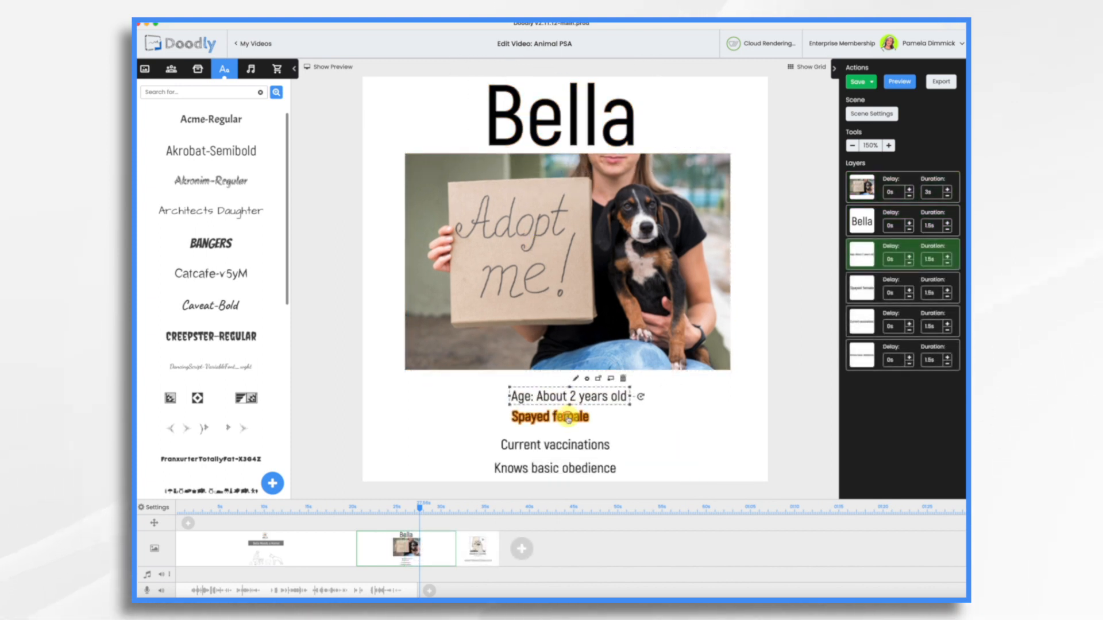
shift+click(568, 417)
shift+click(574, 444)
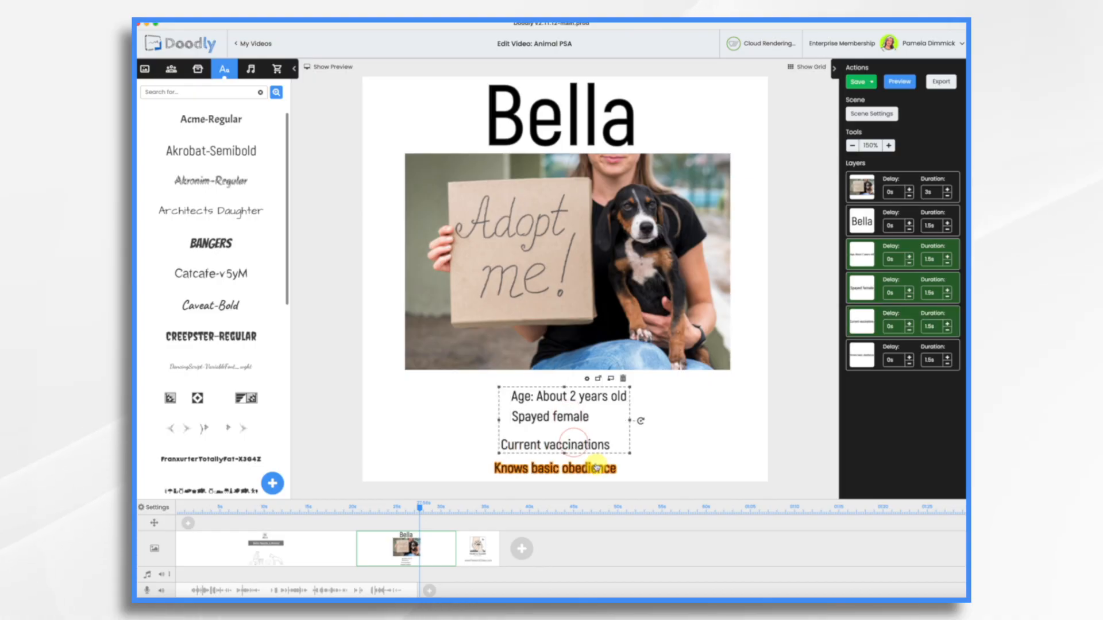
shift+click(598, 469)
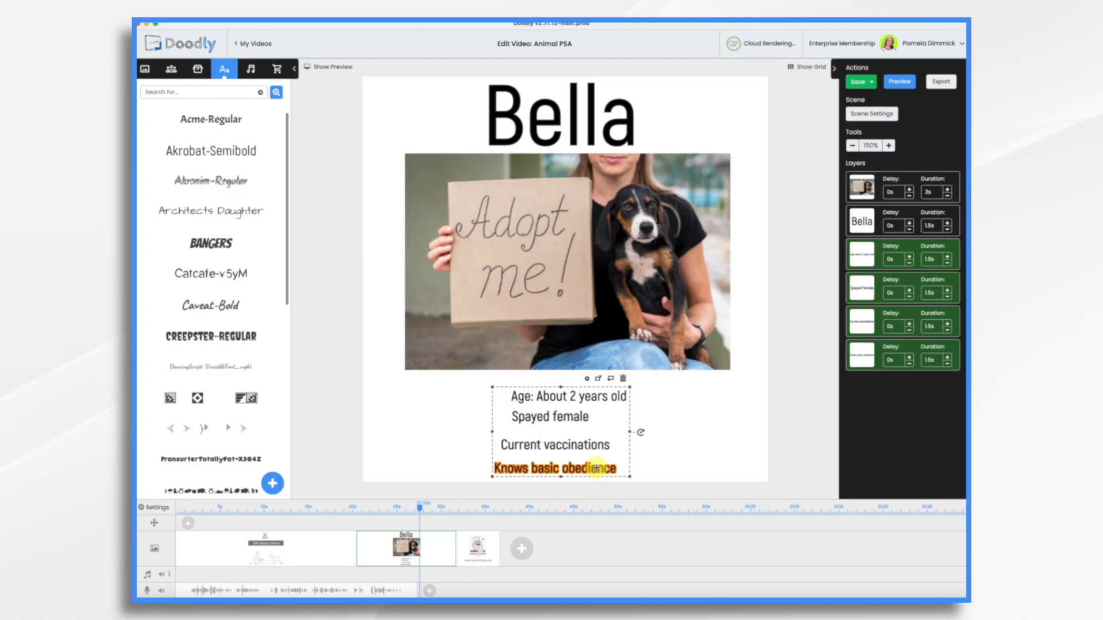
Left-align the four detail lines relative to each other and nudge the block up
right_click(597, 469)
mouse_move(632, 577)
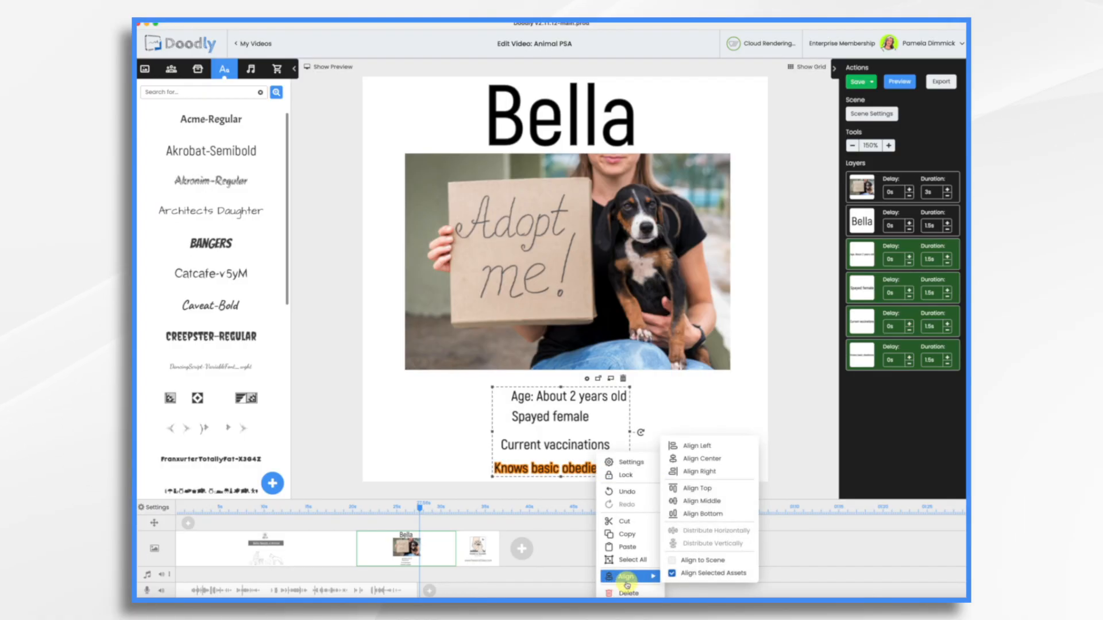
click(670, 574)
mouse_move(647, 580)
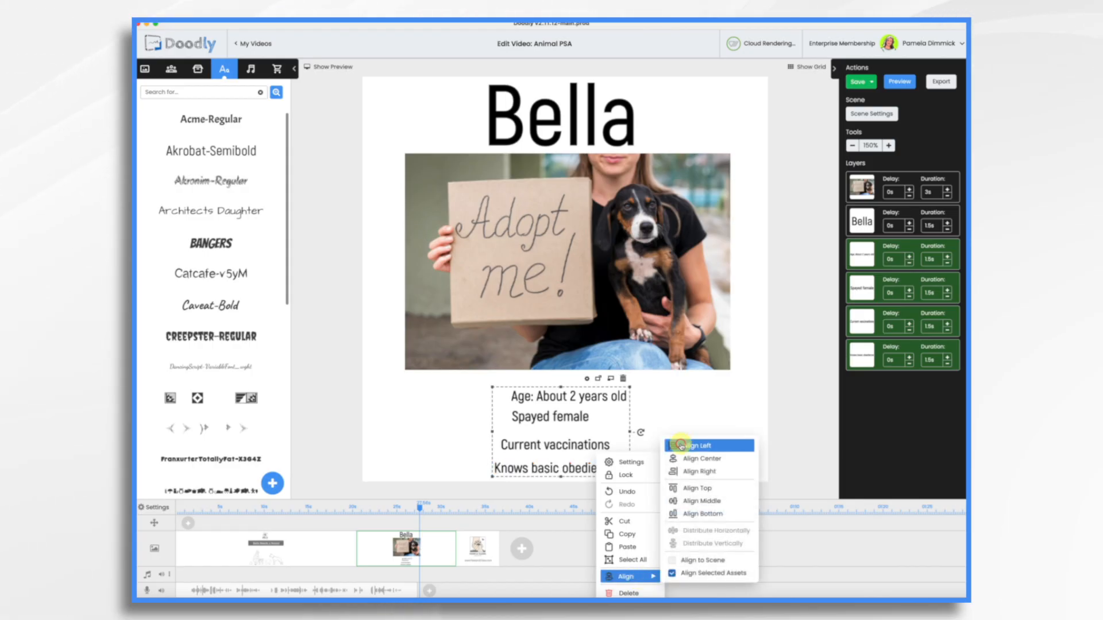
click(681, 446)
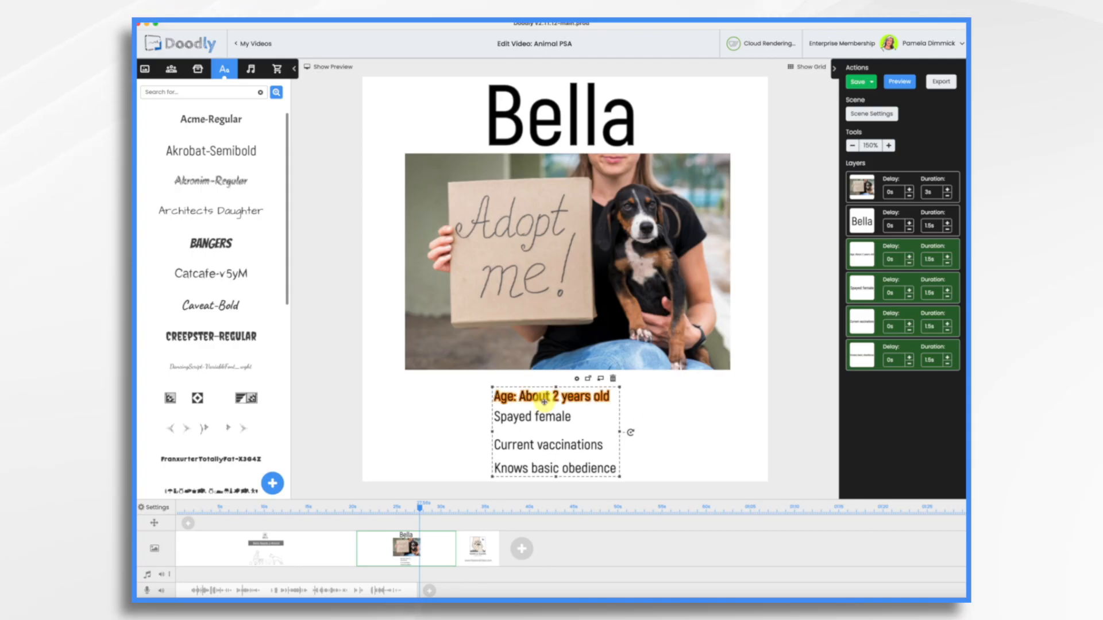
drag(545, 404, 549, 390)
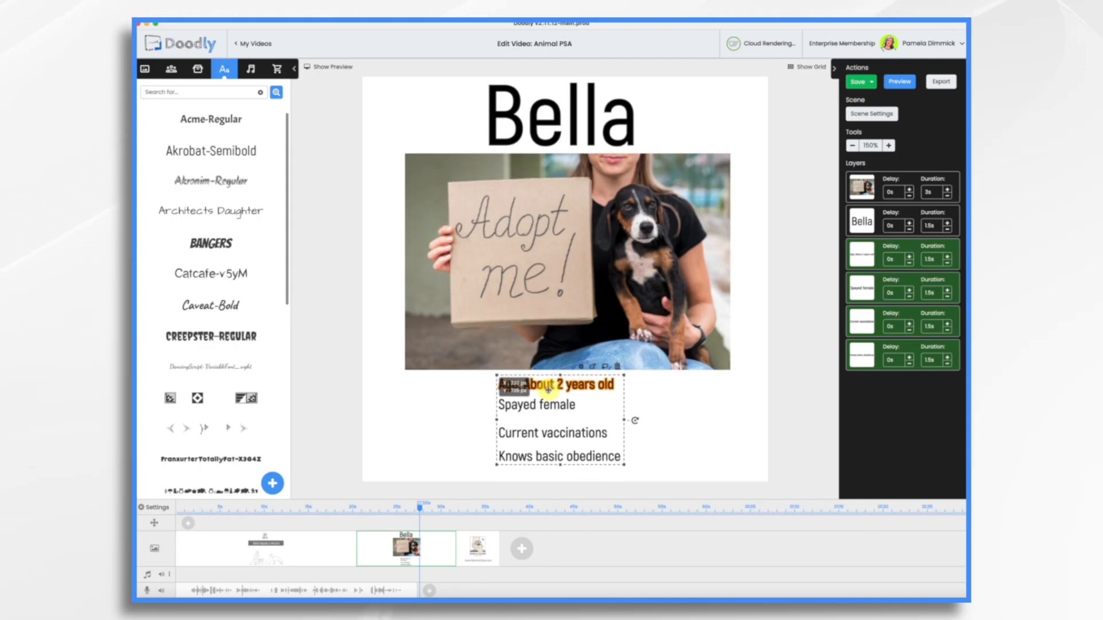
Nudge the Spayed female line slightly down and paste the PAWS & CLAWS logo
click(680, 428)
drag(542, 403, 541, 408)
click(731, 438)
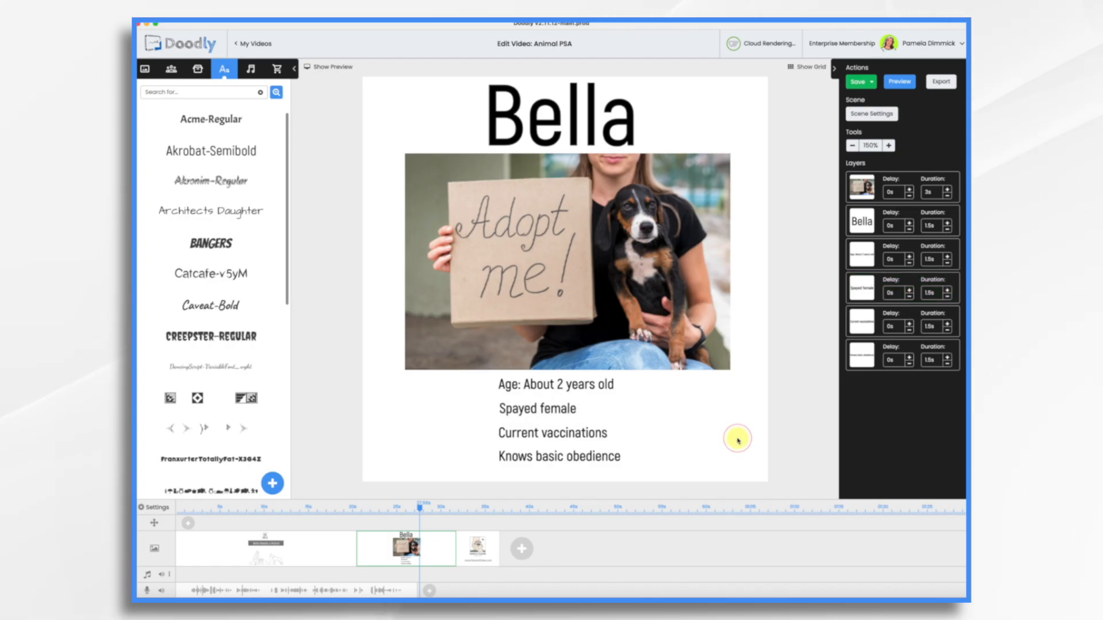
key(ctrl+v)
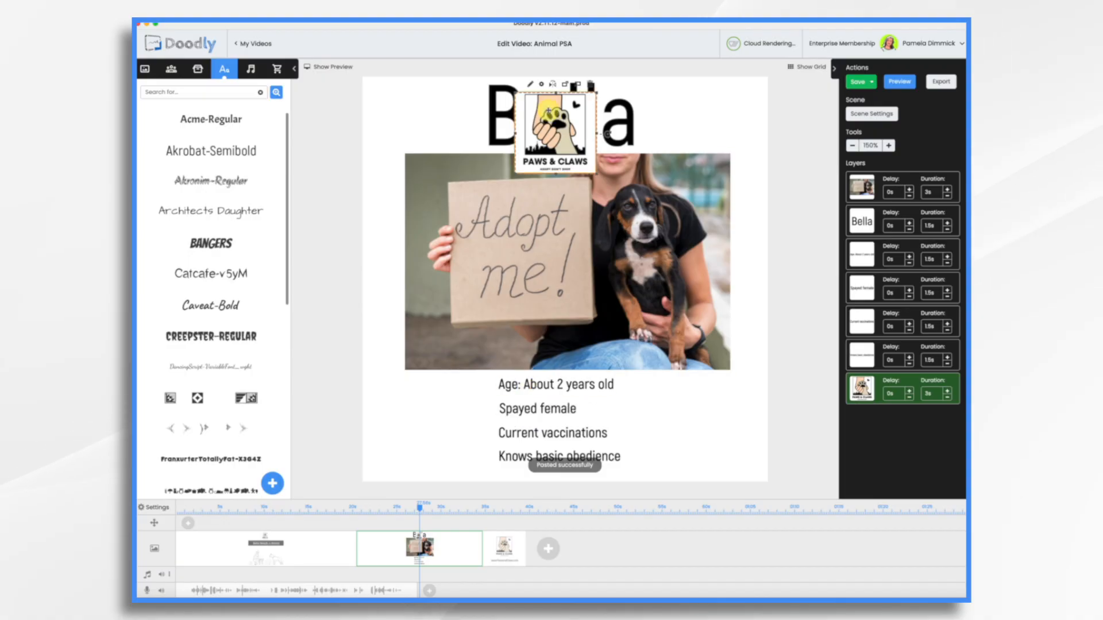
Place the logo left of Bella's details and add a shrunken Pet Sign prop, found by searching 'paw', to their right
drag(549, 109, 431, 405)
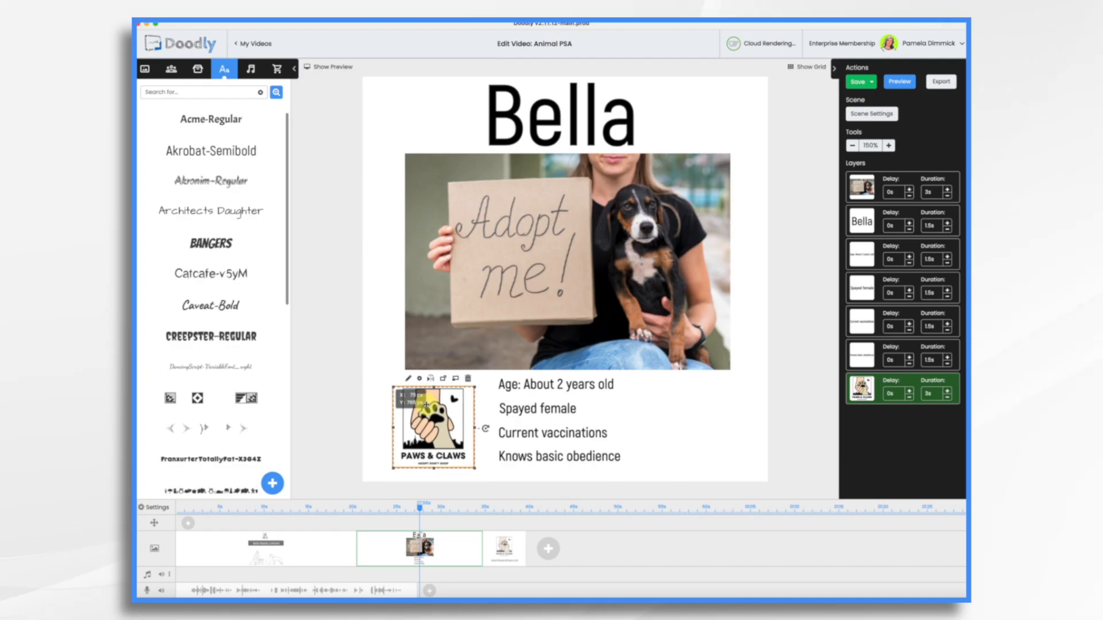
click(693, 435)
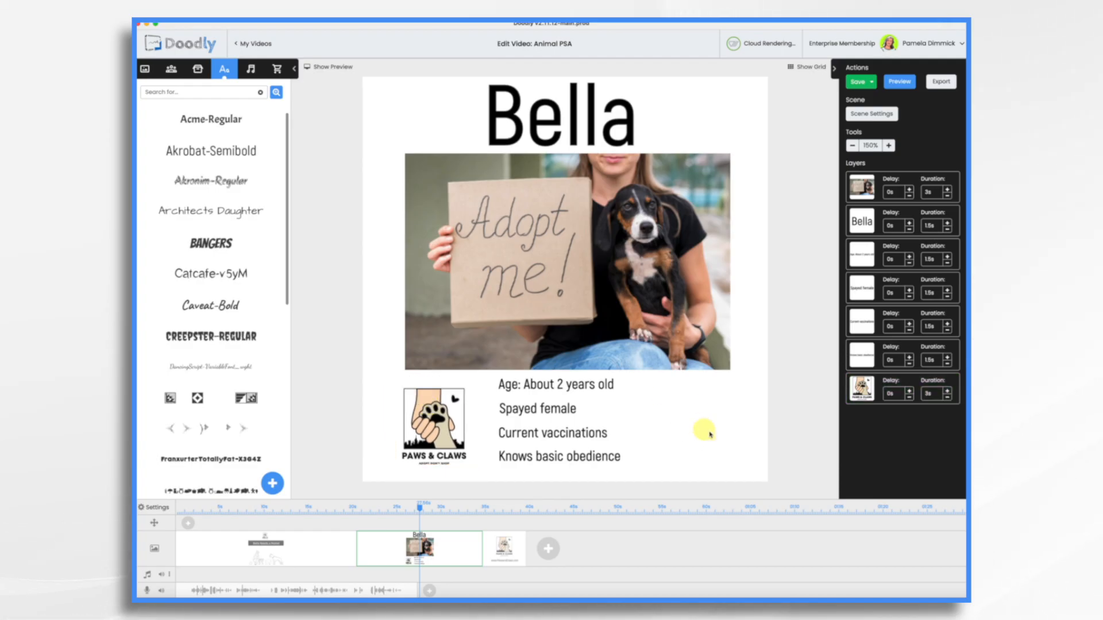
click(198, 70)
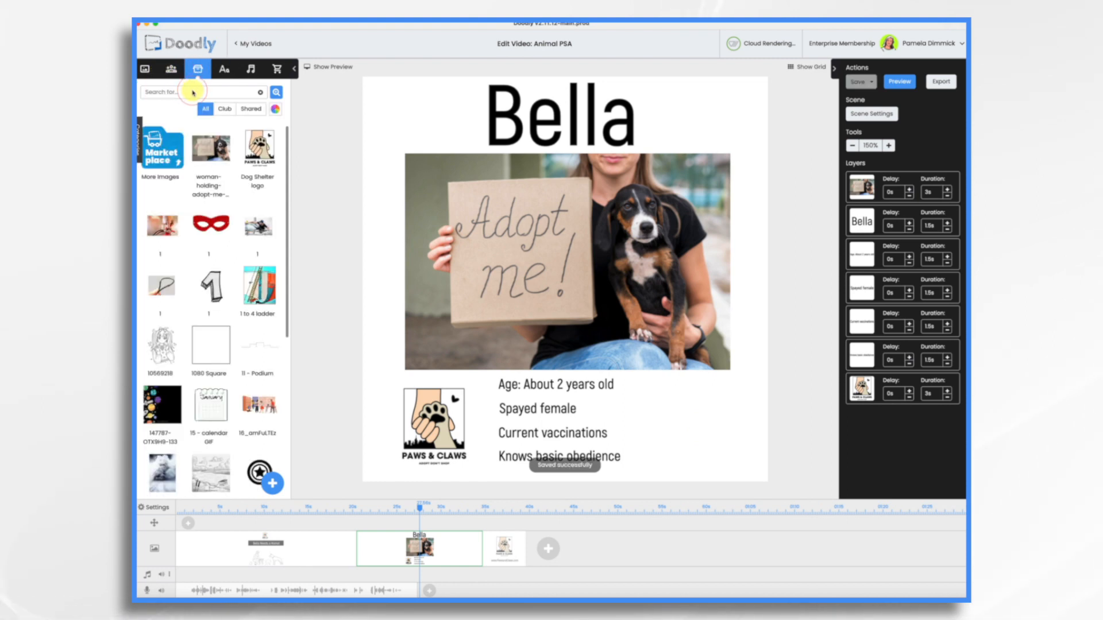
click(192, 92)
text(paw)
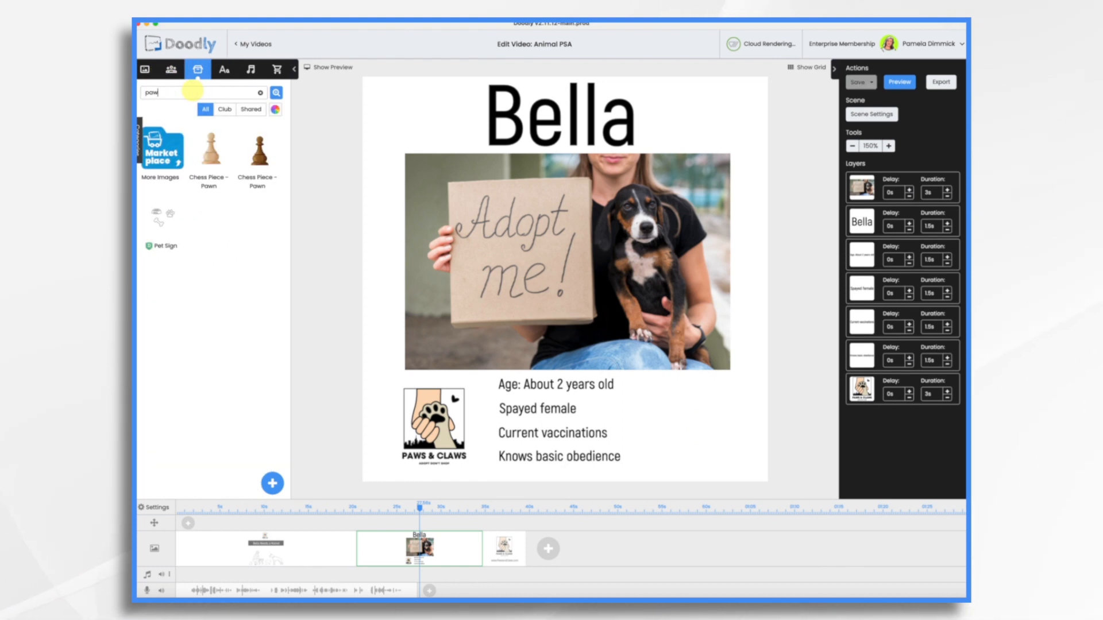
drag(166, 218, 684, 430)
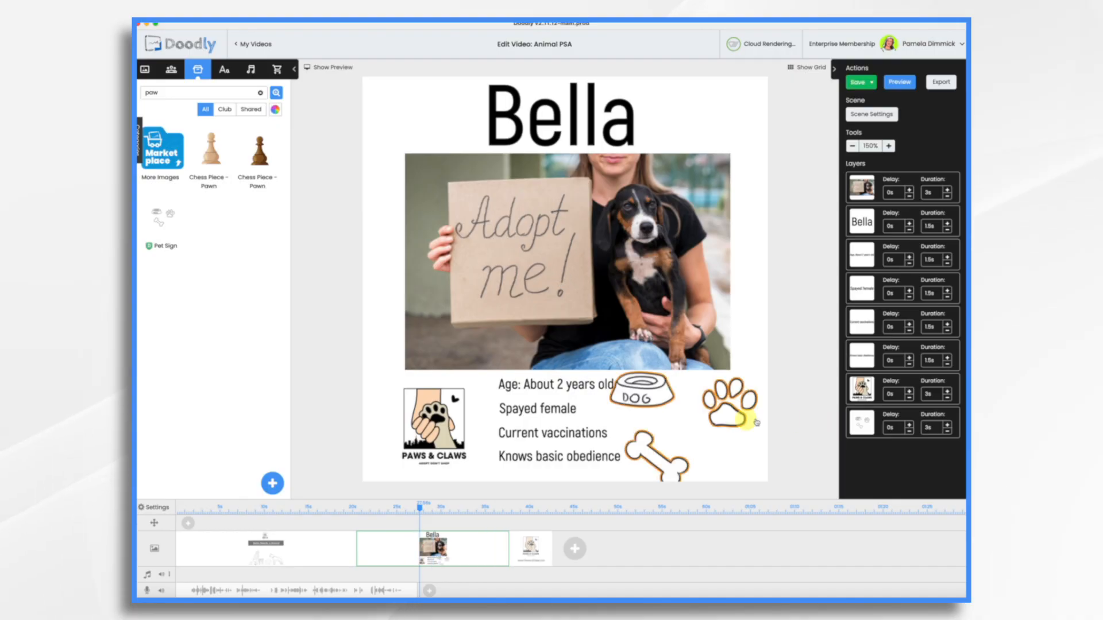
click(712, 419)
drag(803, 430, 721, 419)
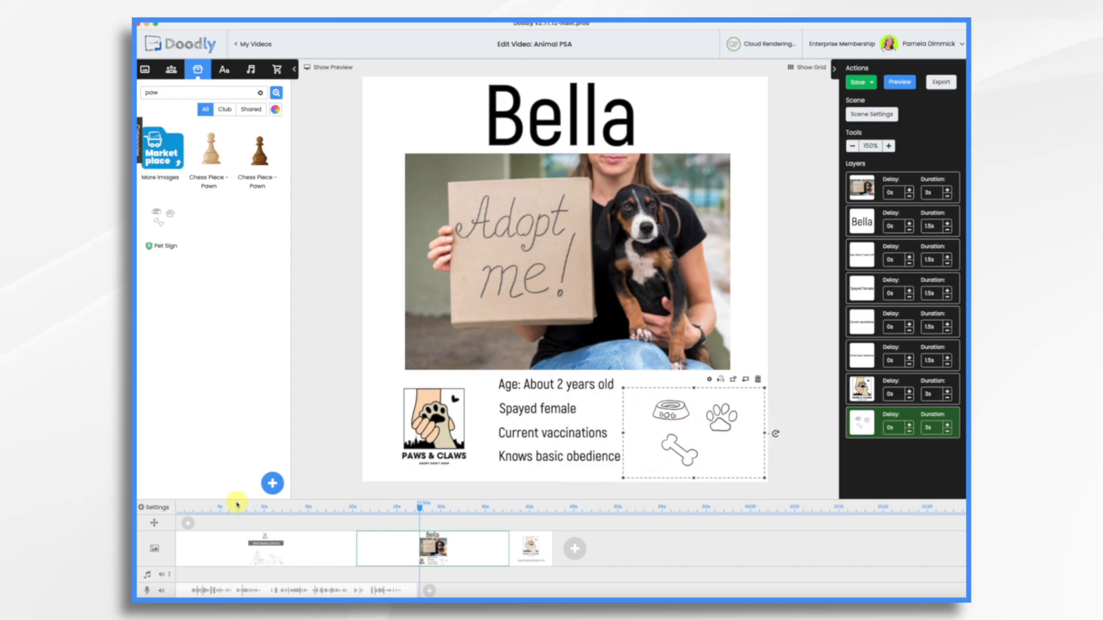
Drag the narration clip on the title scene to start at 0s, then show the preview player
click(314, 553)
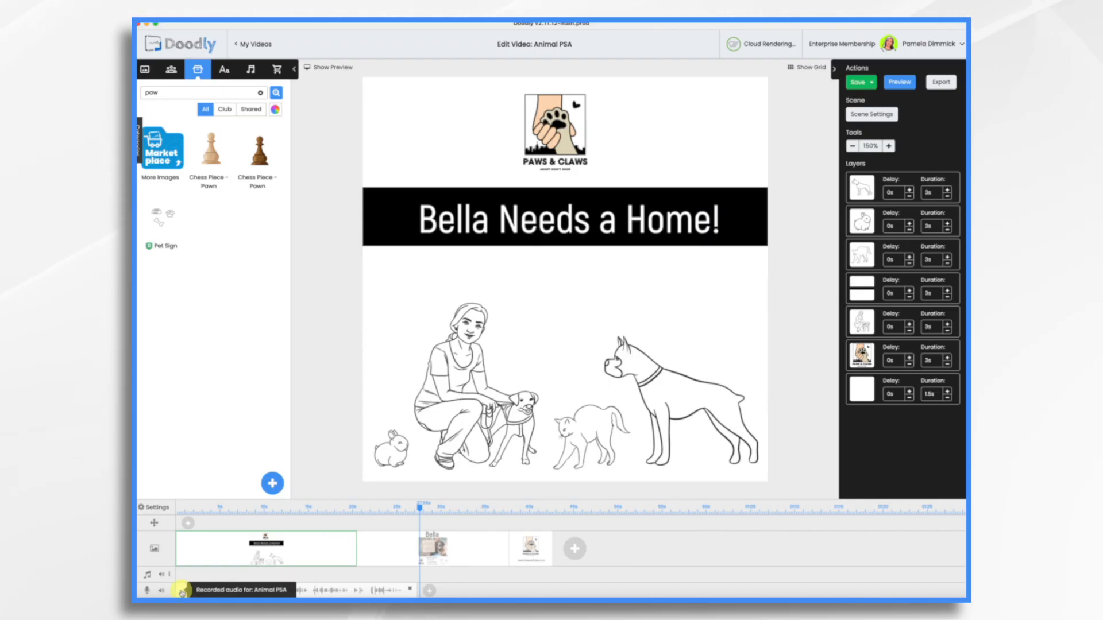
click(235, 591)
drag(238, 592, 207, 590)
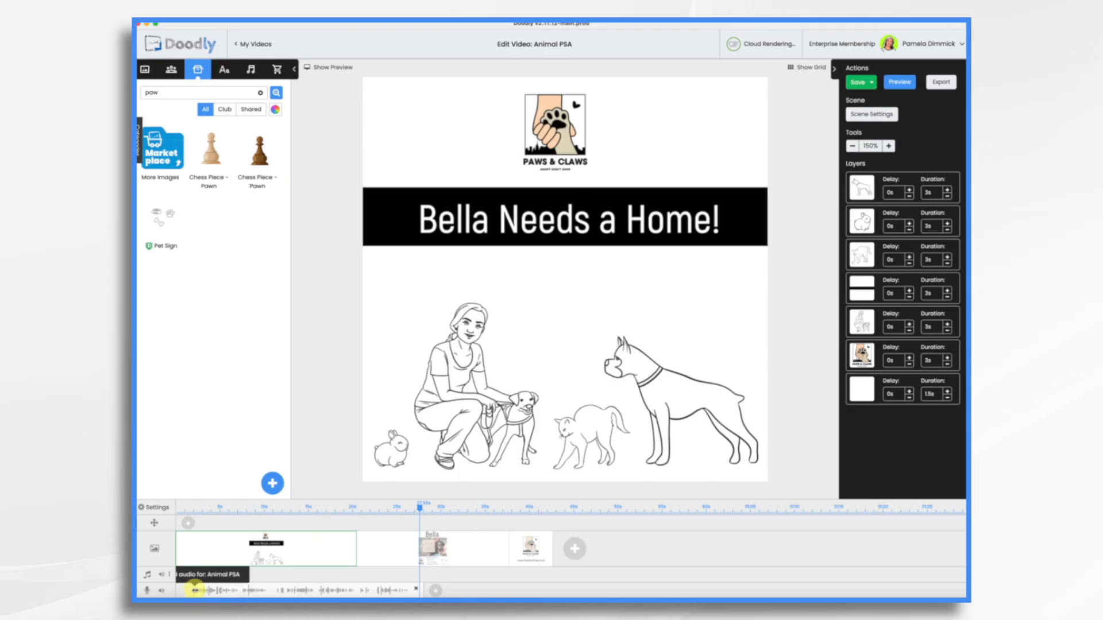
drag(272, 592, 252, 592)
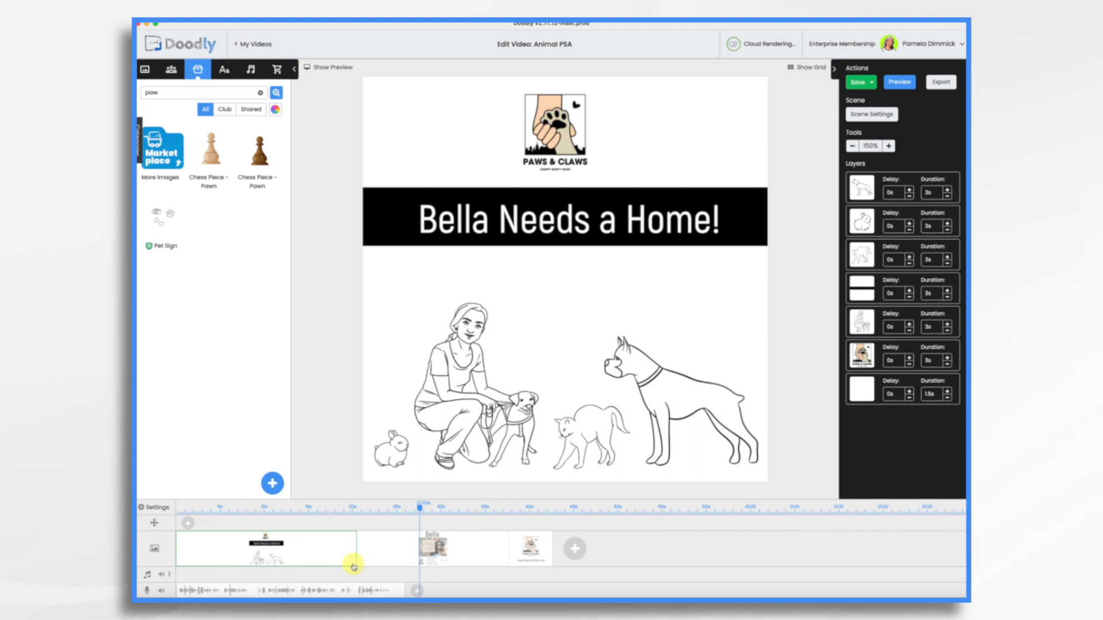
click(330, 68)
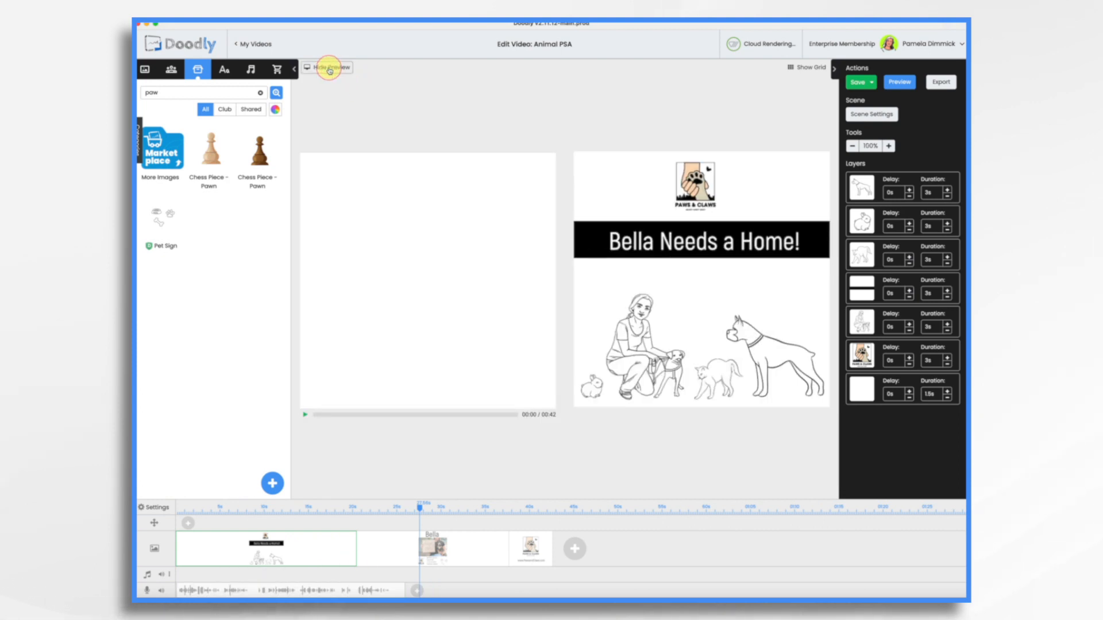
Play the Animal PSA preview, raise the volume, and jump back to 00:08 where the dog is drawn
drag(419, 508, 357, 507)
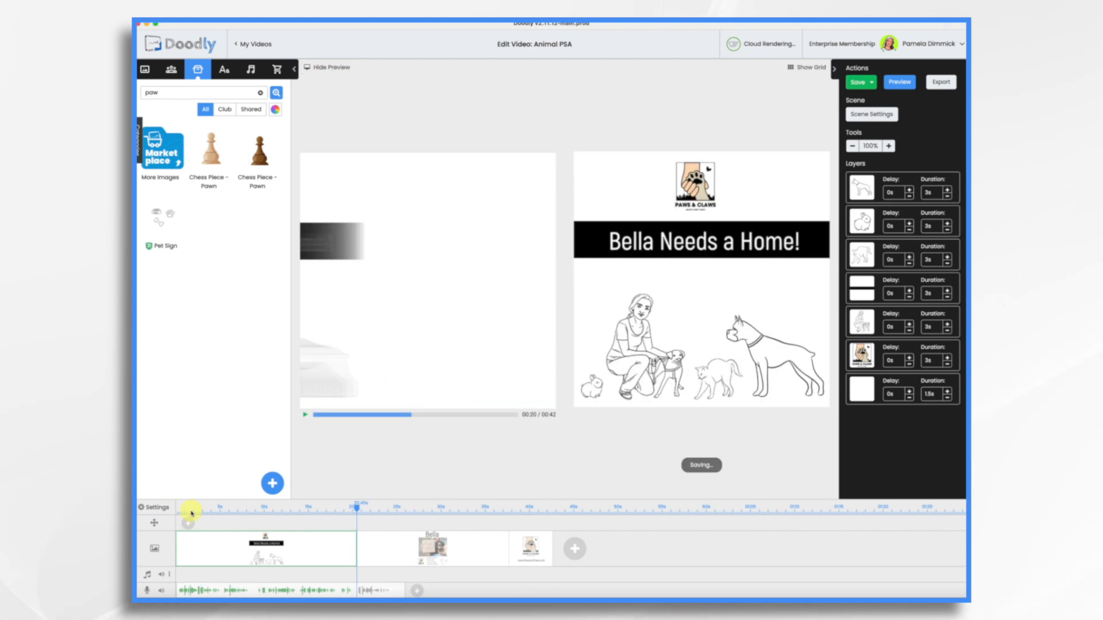
click(305, 414)
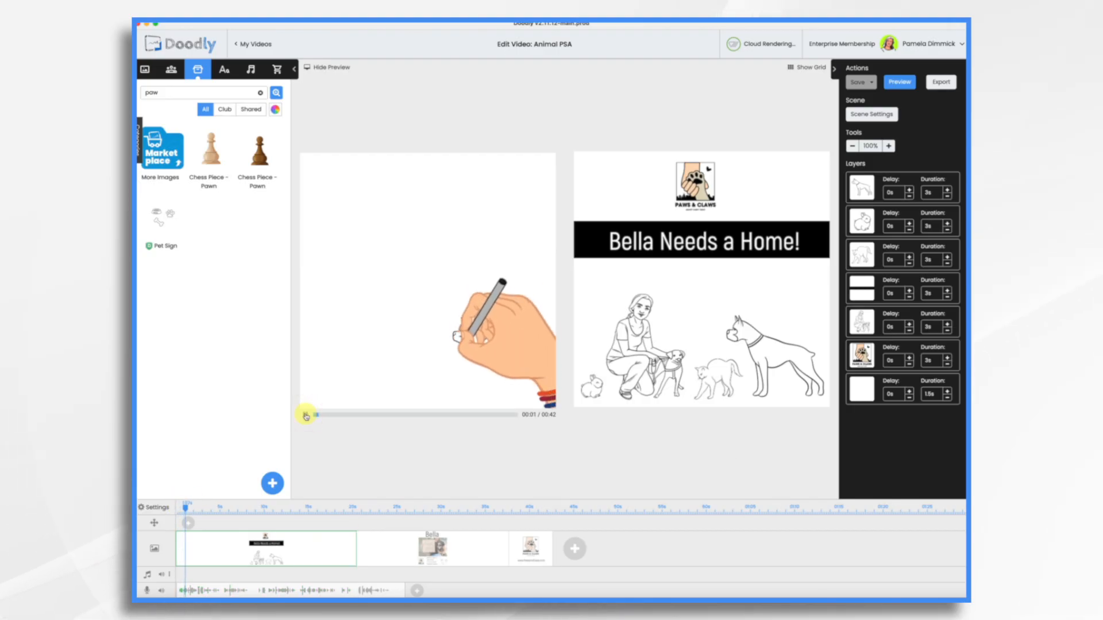
key(XF86AudioRaiseVolume)
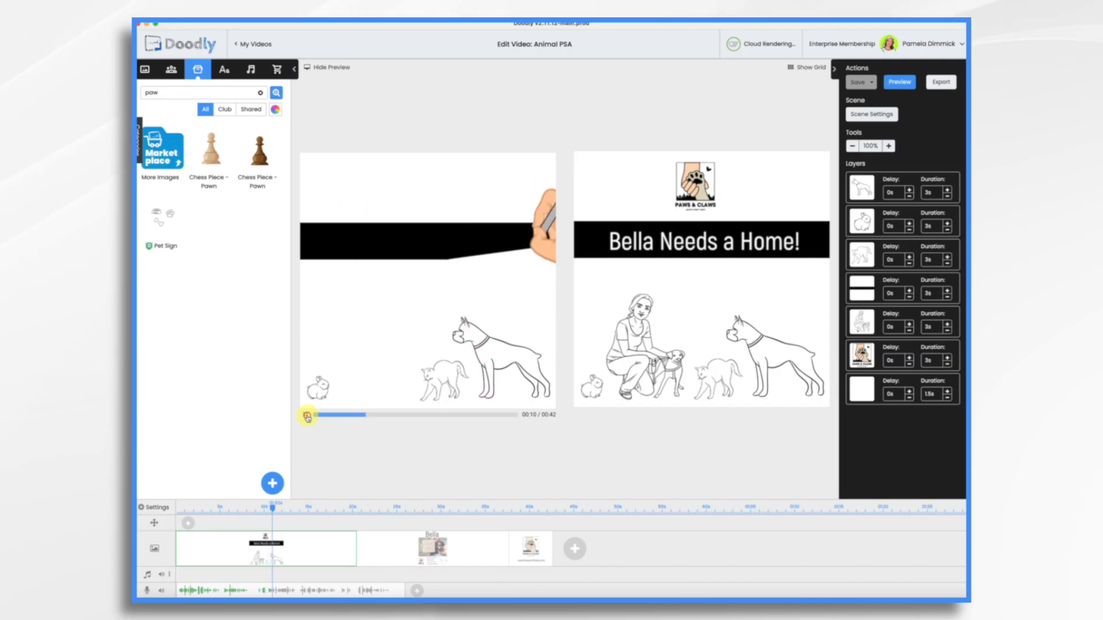
click(255, 511)
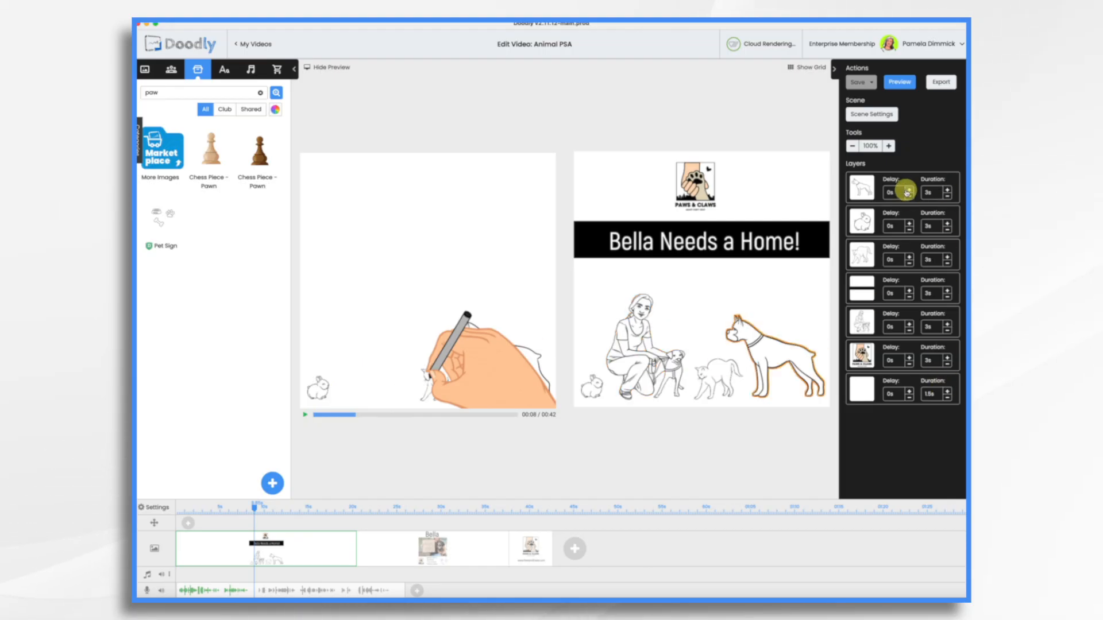
Give the boxer, rabbit, cat and title banner layers a 0s Enter Animation Duration, applied to all
click(883, 191)
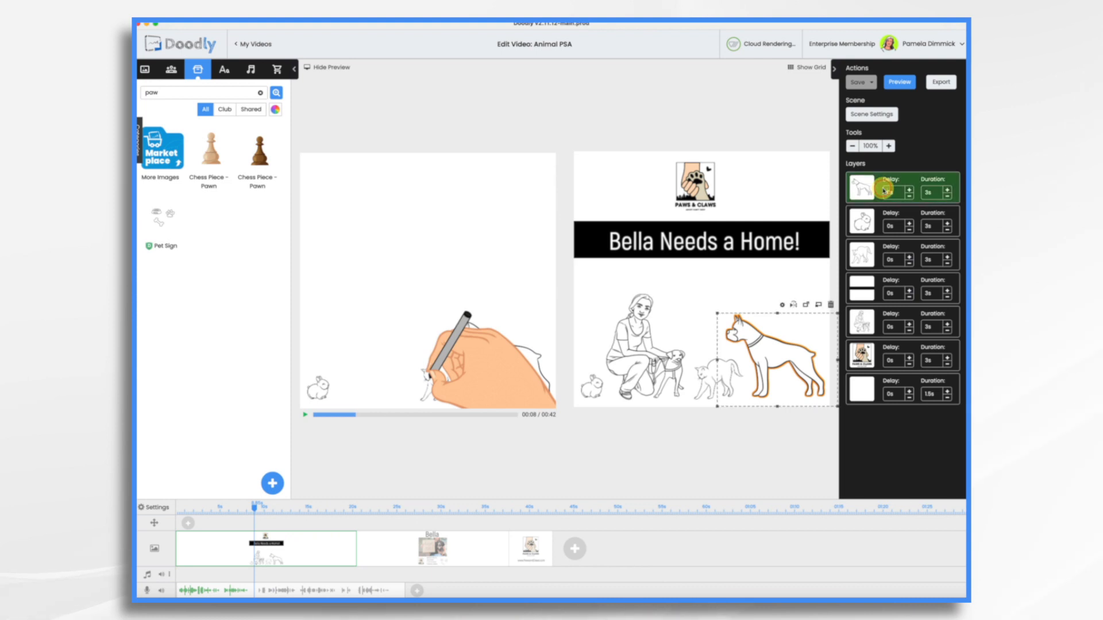
click(872, 221)
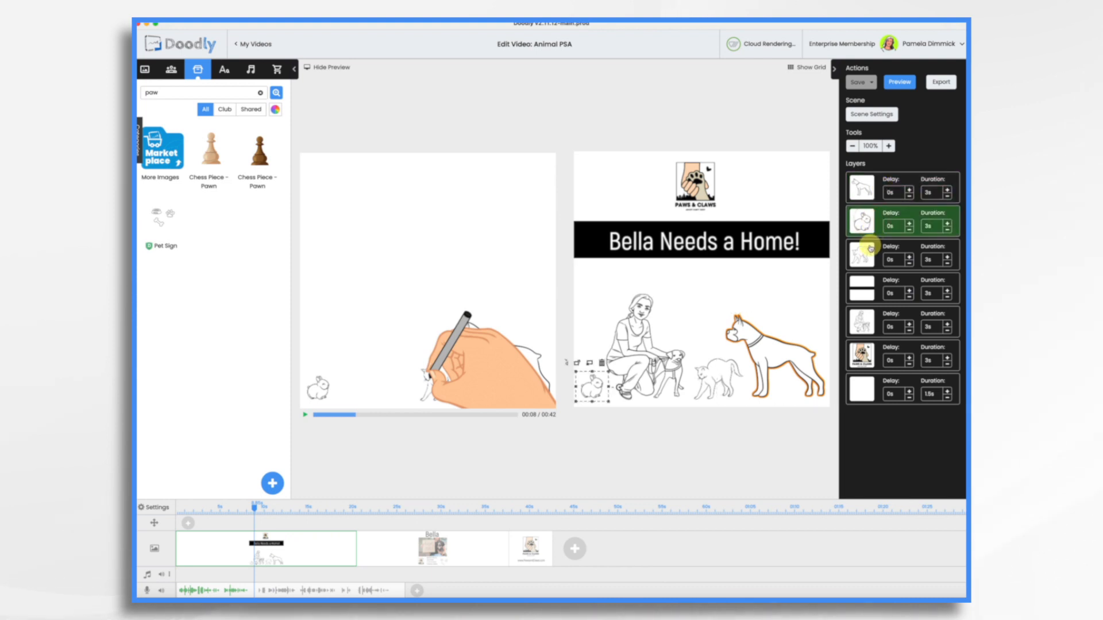
shift+click(862, 196)
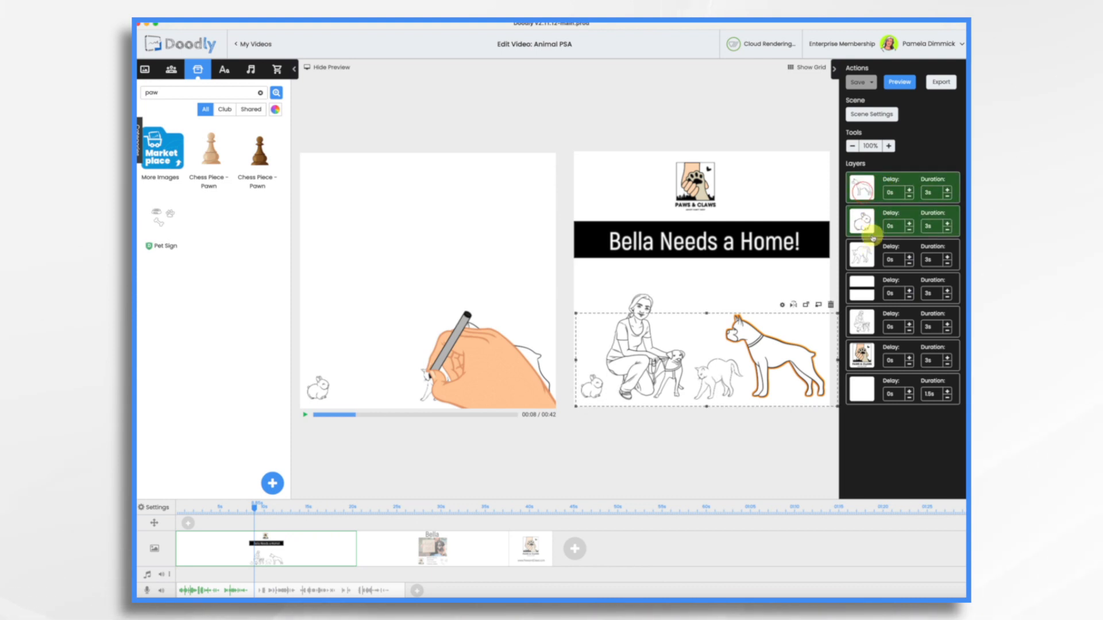
shift+click(865, 256)
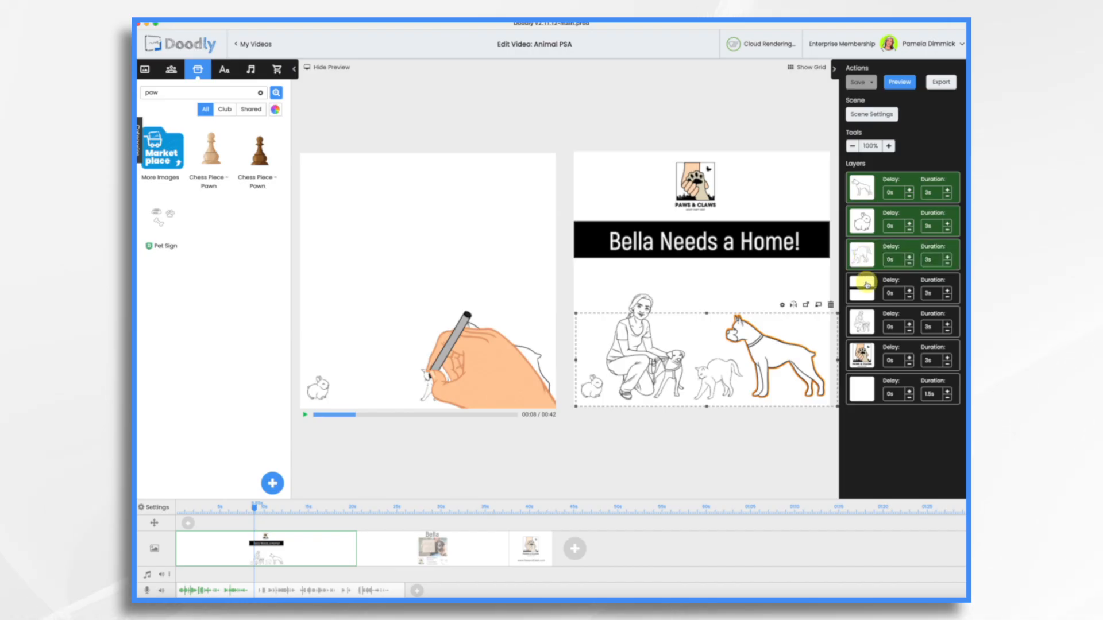
shift+click(867, 285)
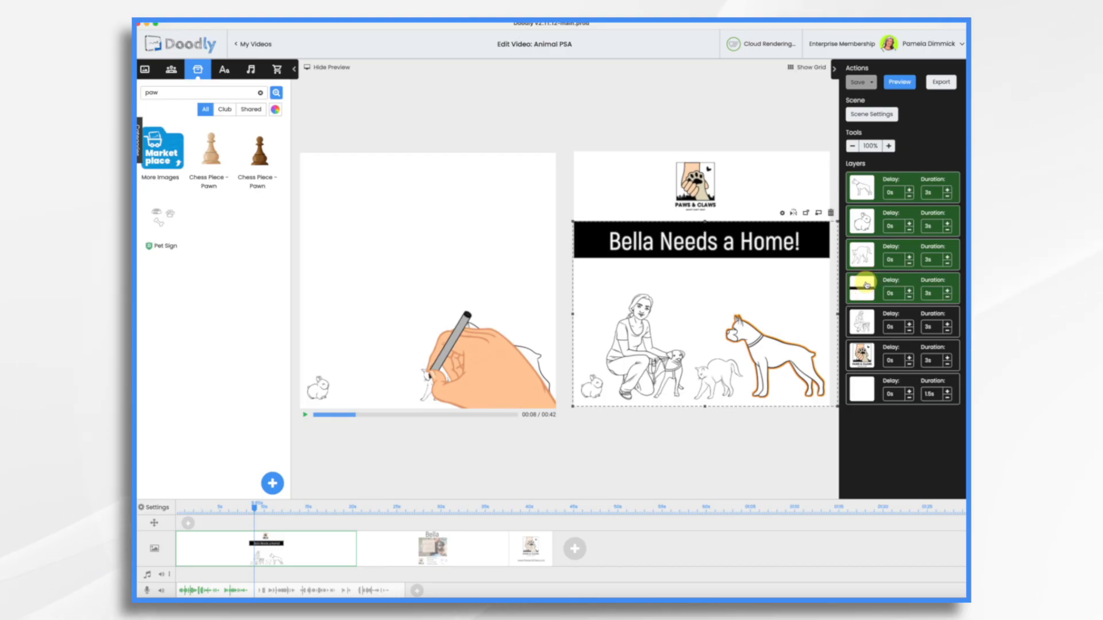
click(783, 213)
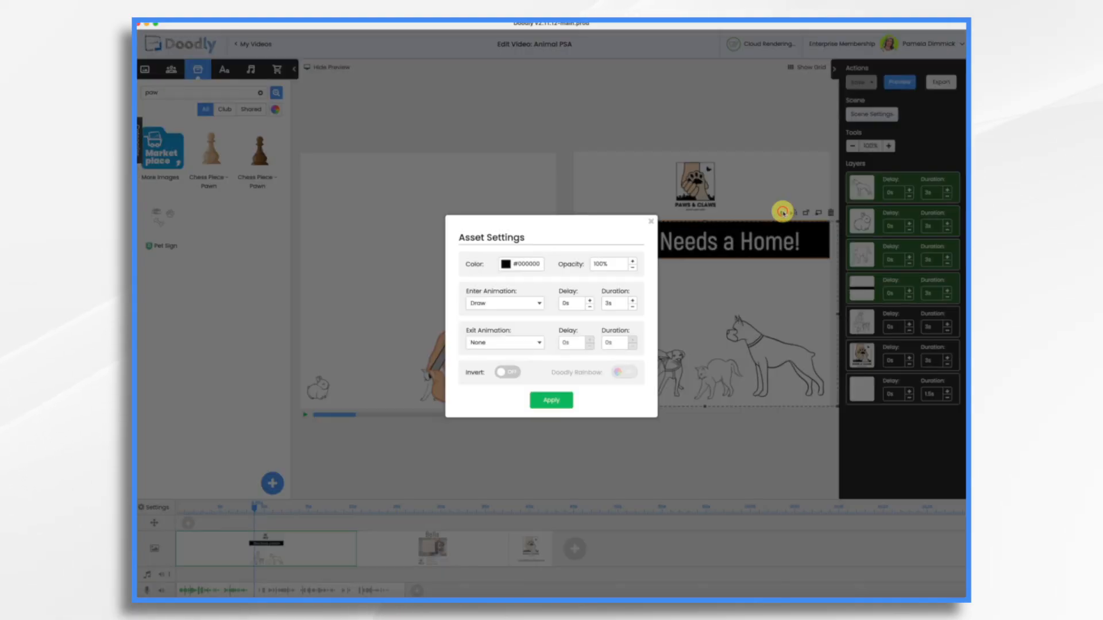
click(633, 307)
click(633, 307)
click(633, 308)
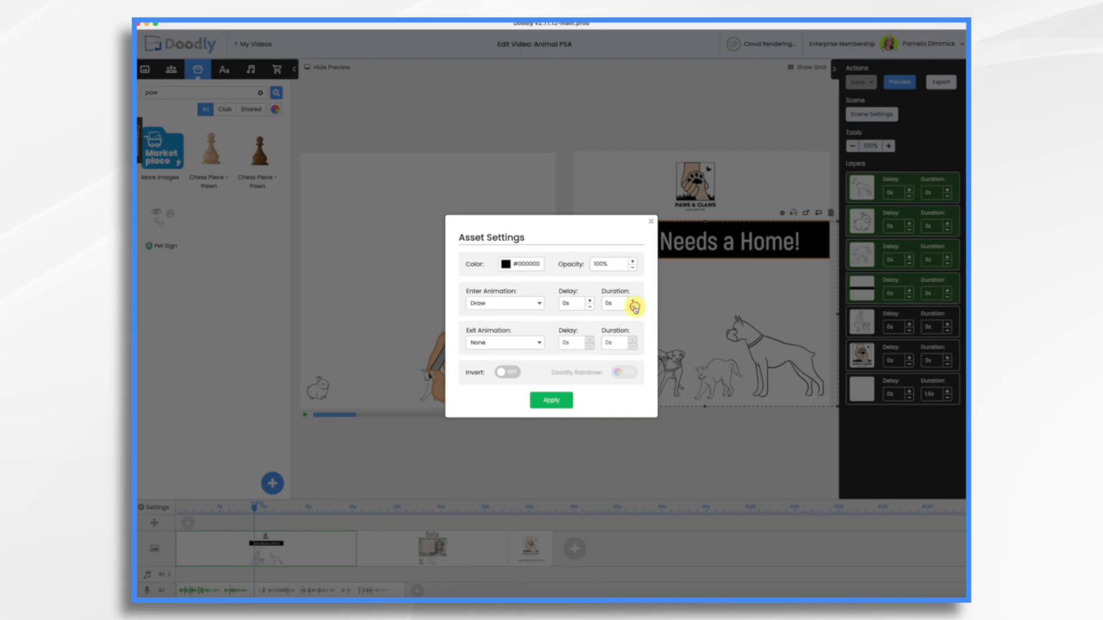
click(561, 401)
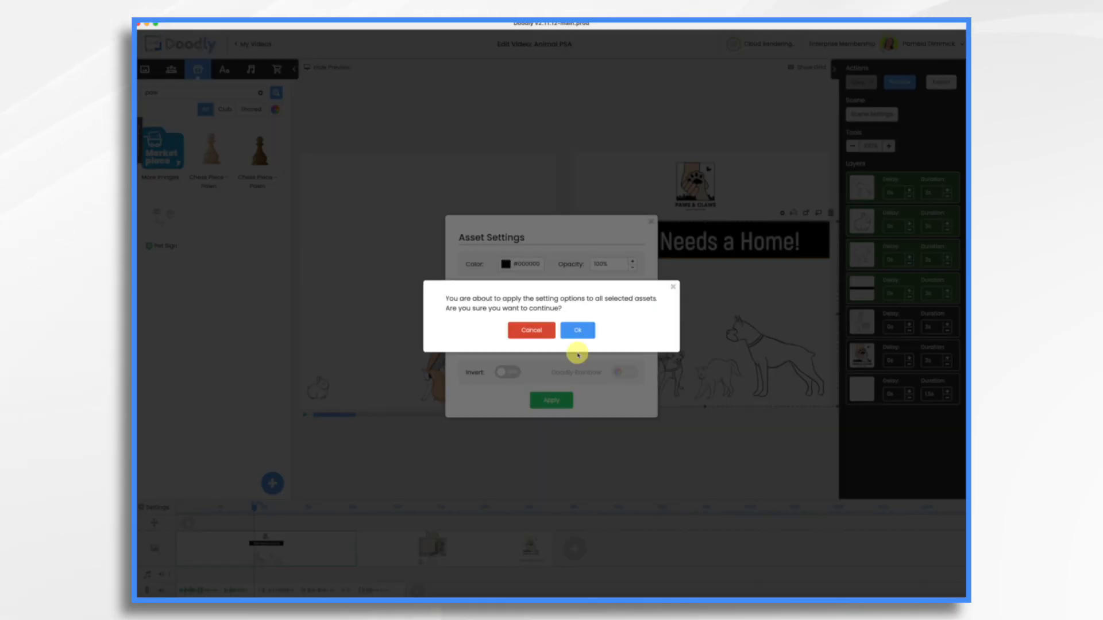
click(583, 330)
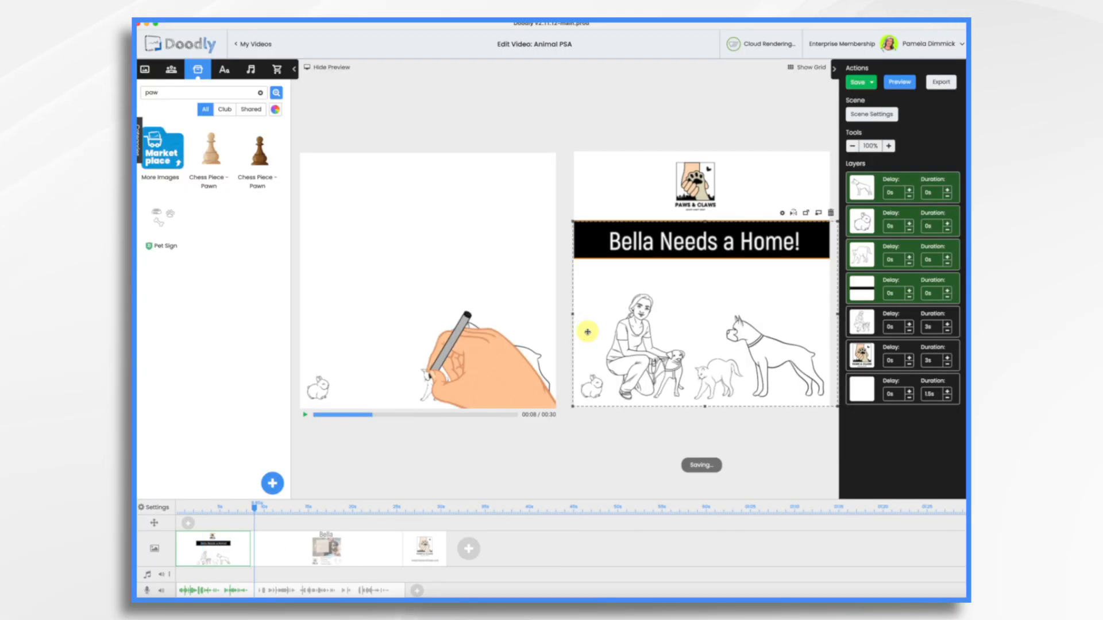
Move the blank white layer to fifth place and the woman with dogs layer to fourth
click(870, 426)
drag(879, 403, 868, 325)
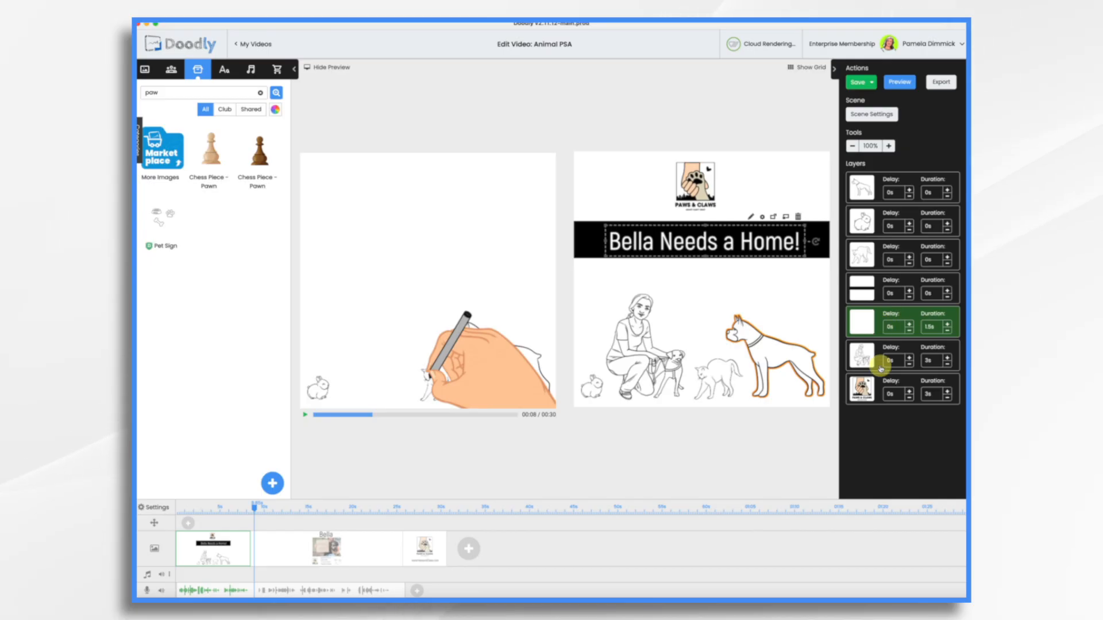
click(860, 360)
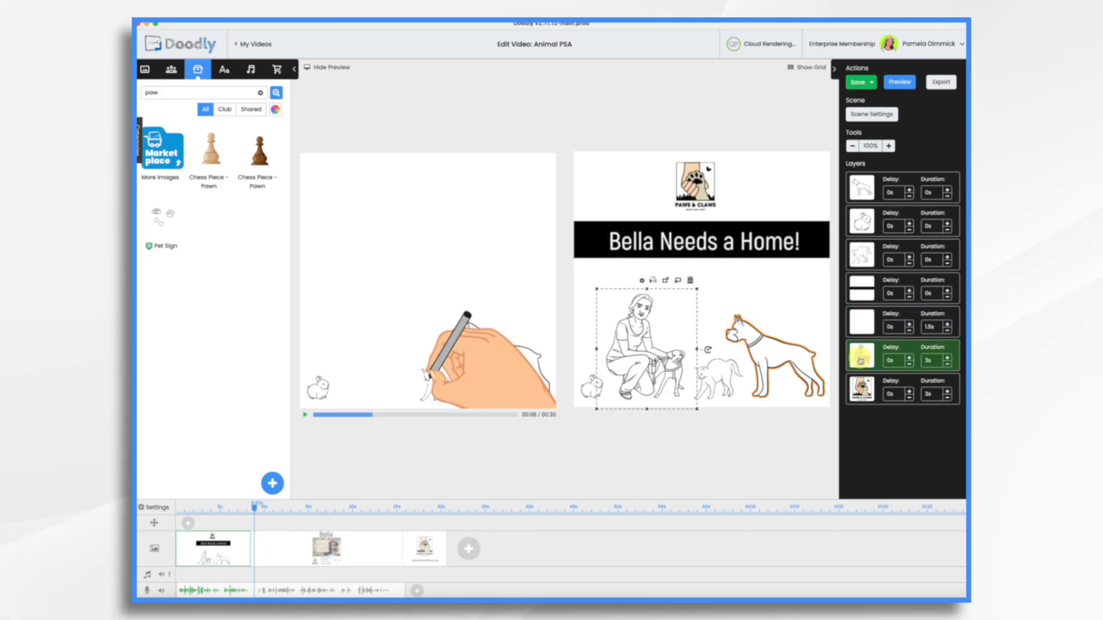
drag(860, 359, 862, 290)
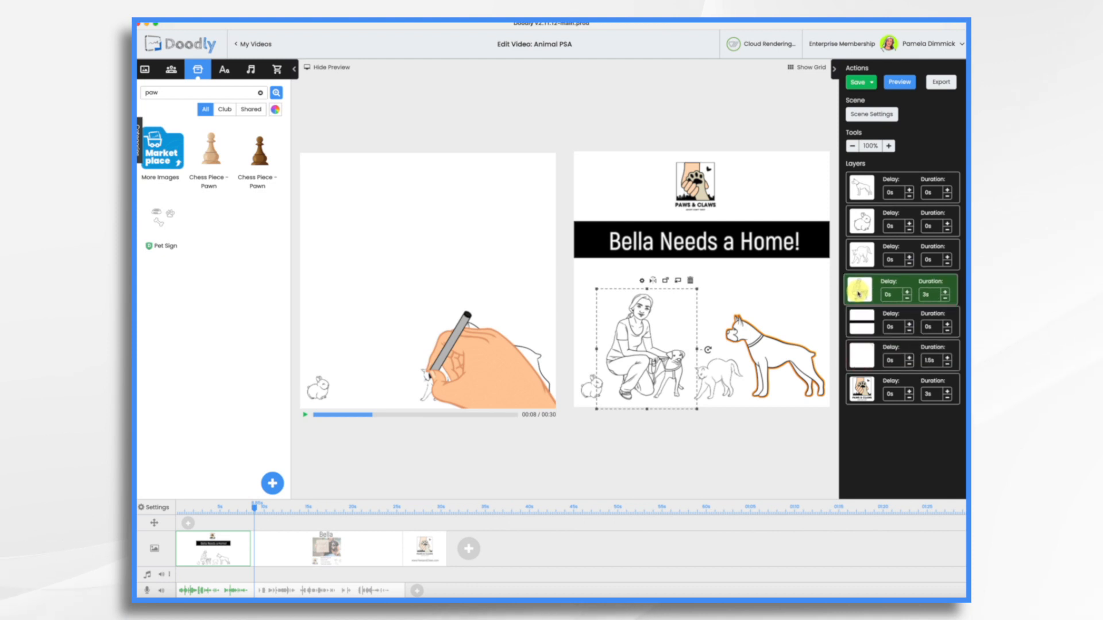
Set the woman with dogs to a 0s draw time and open the Paws & Claws logo in its editor
click(947, 298)
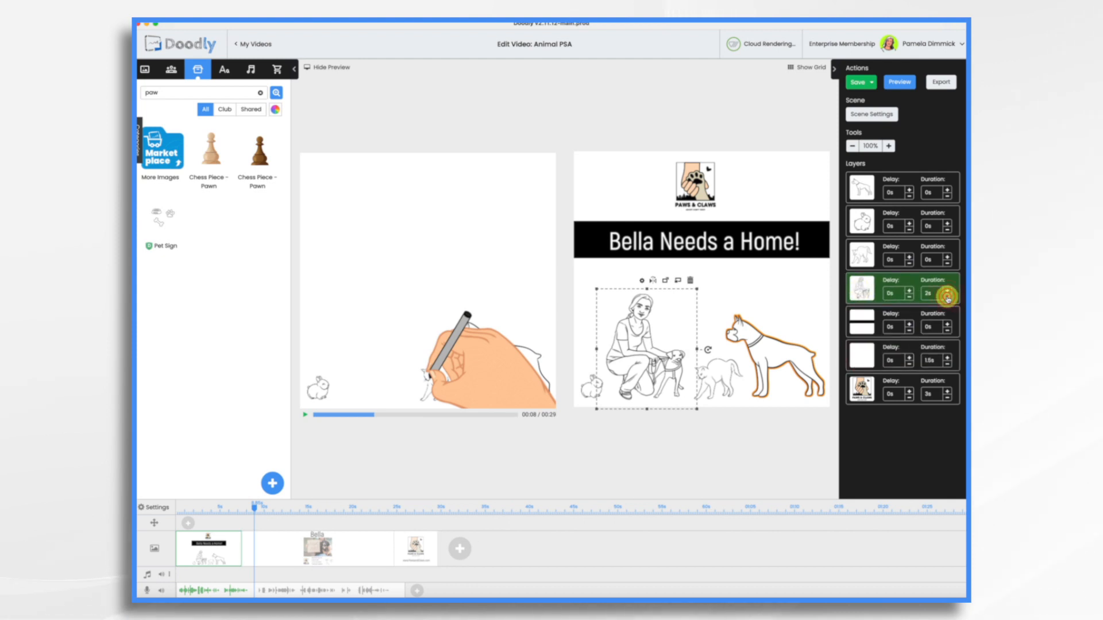
click(947, 298)
click(947, 298)
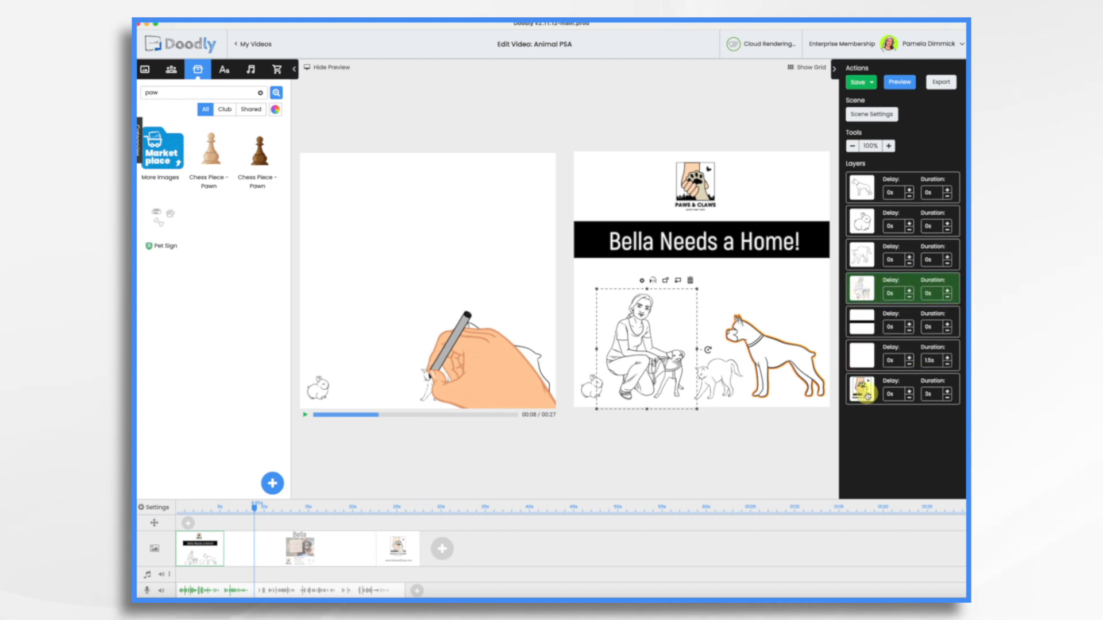
click(689, 190)
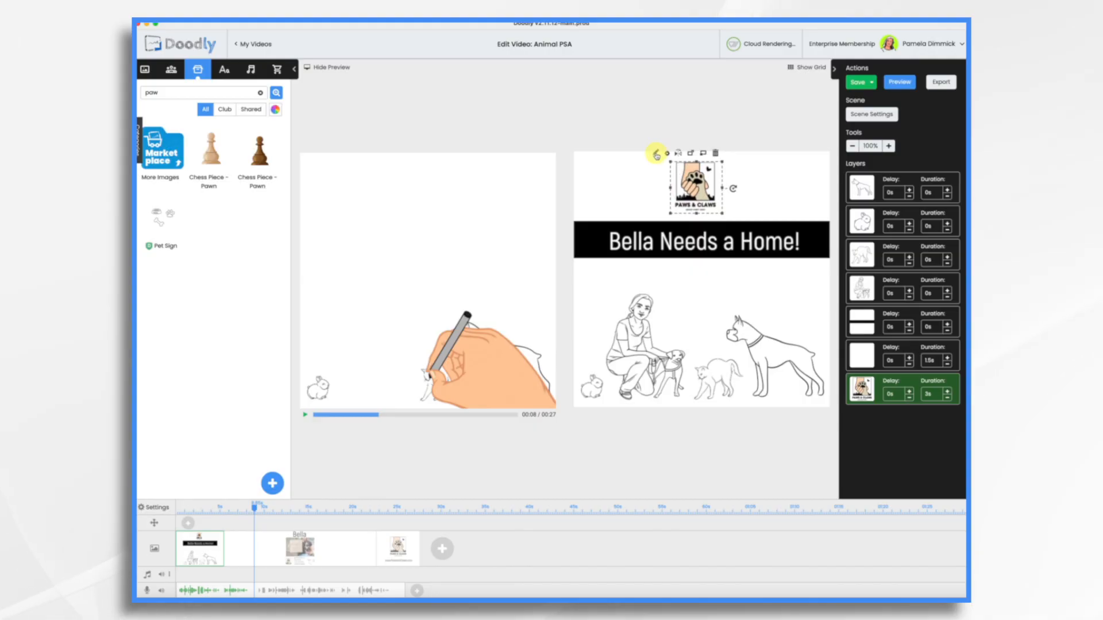
click(655, 154)
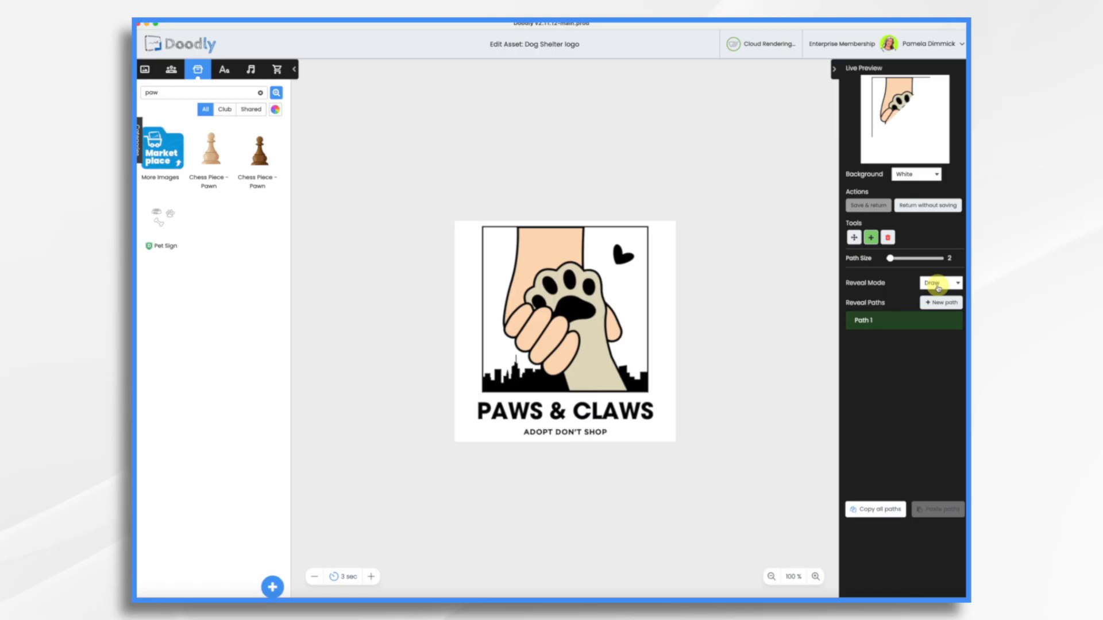
Switch the logo's reveal mode to Fade and shorten its duration to 1s
click(939, 286)
click(939, 294)
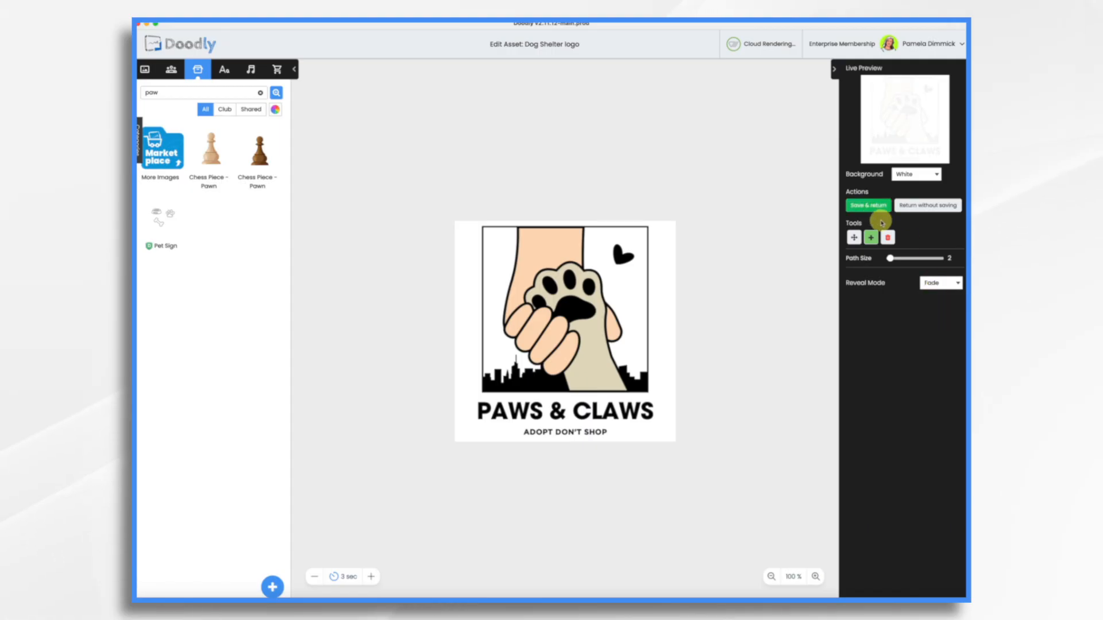
click(866, 210)
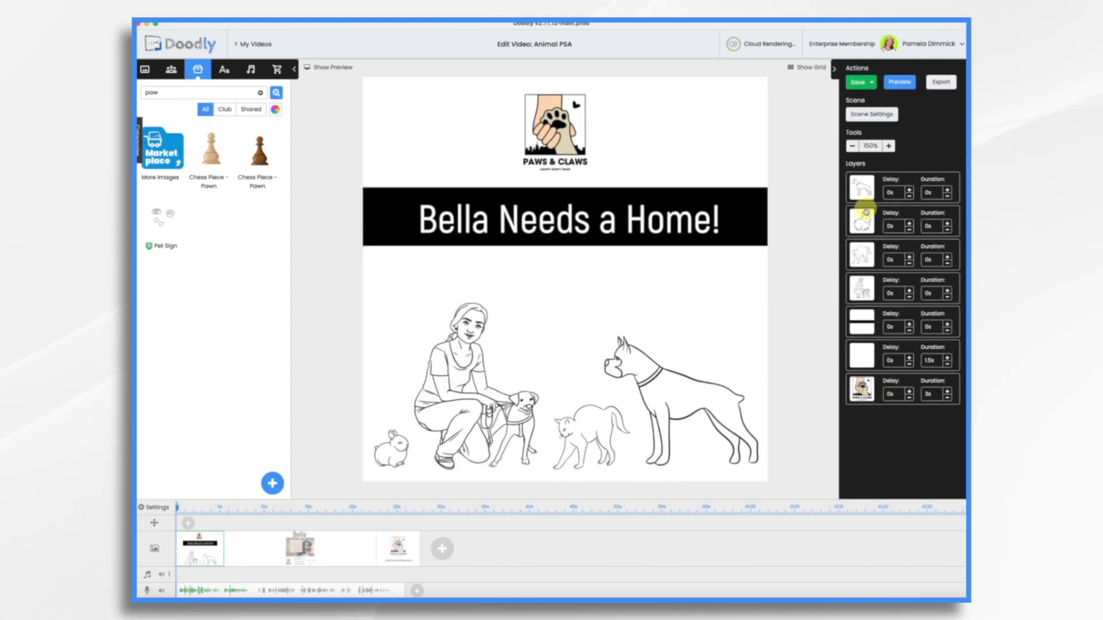
click(947, 397)
click(947, 397)
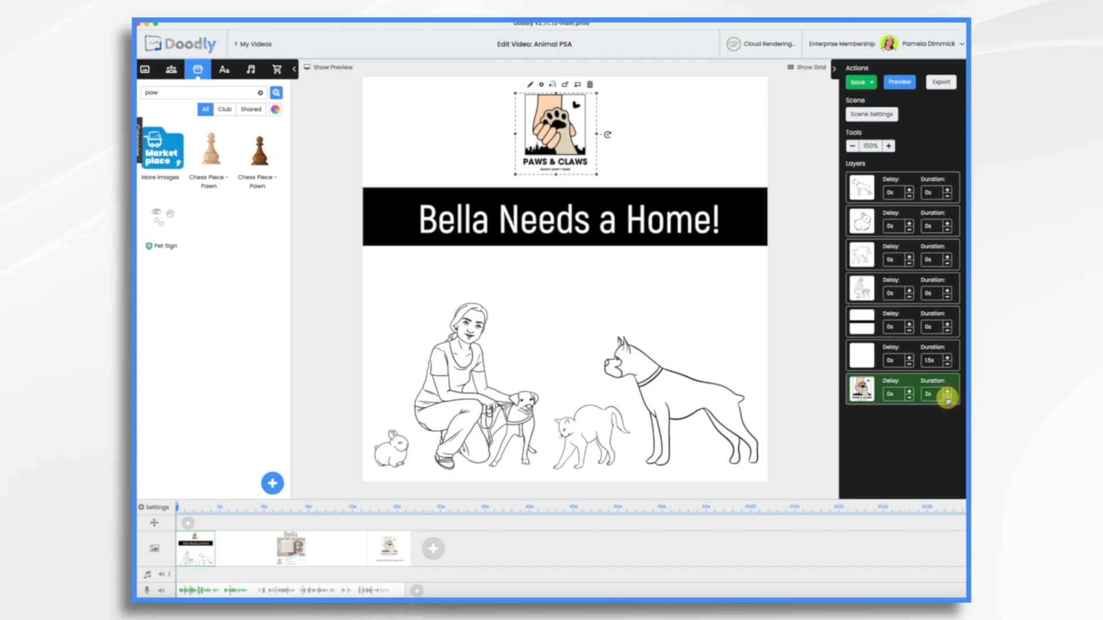
click(947, 397)
click(947, 397)
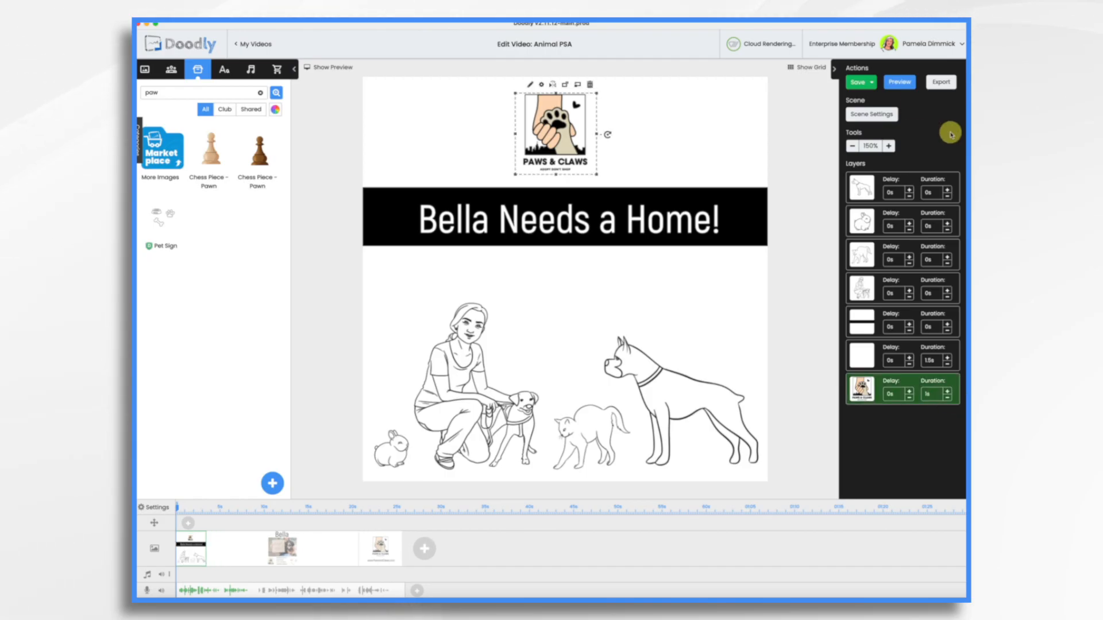
Apply the scene settings and switch the black title bar's reveal mode to Fade
click(874, 116)
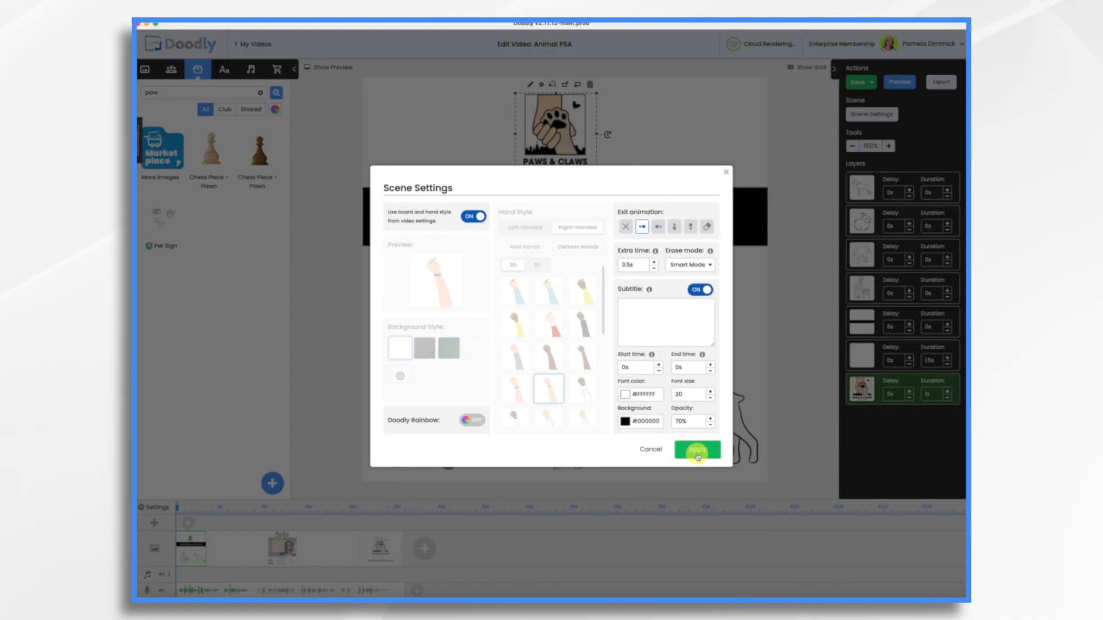
click(698, 449)
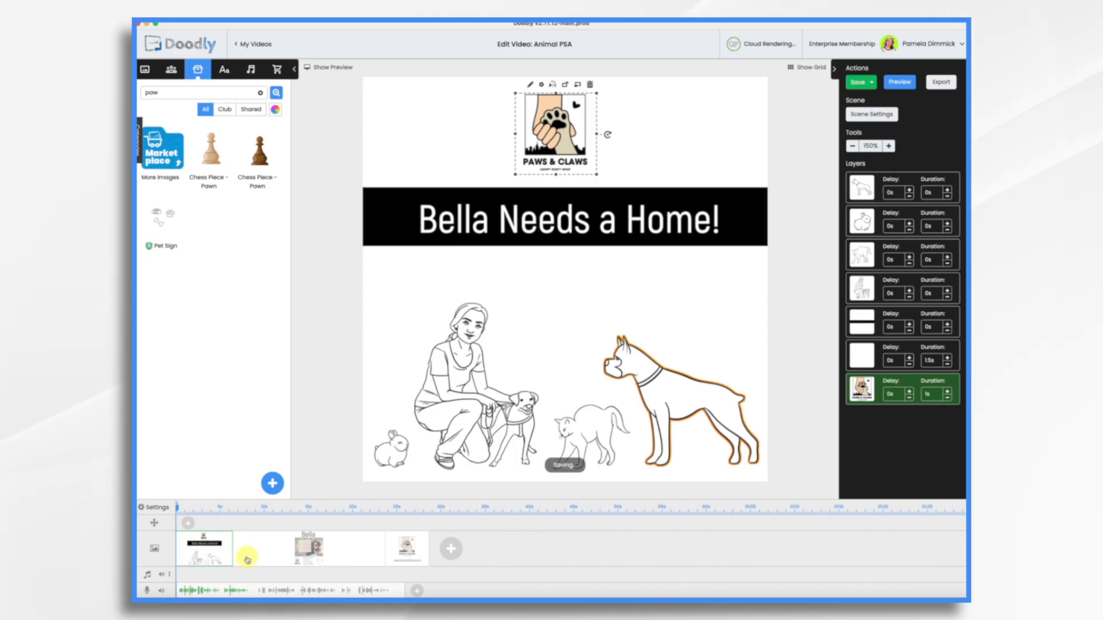
click(383, 207)
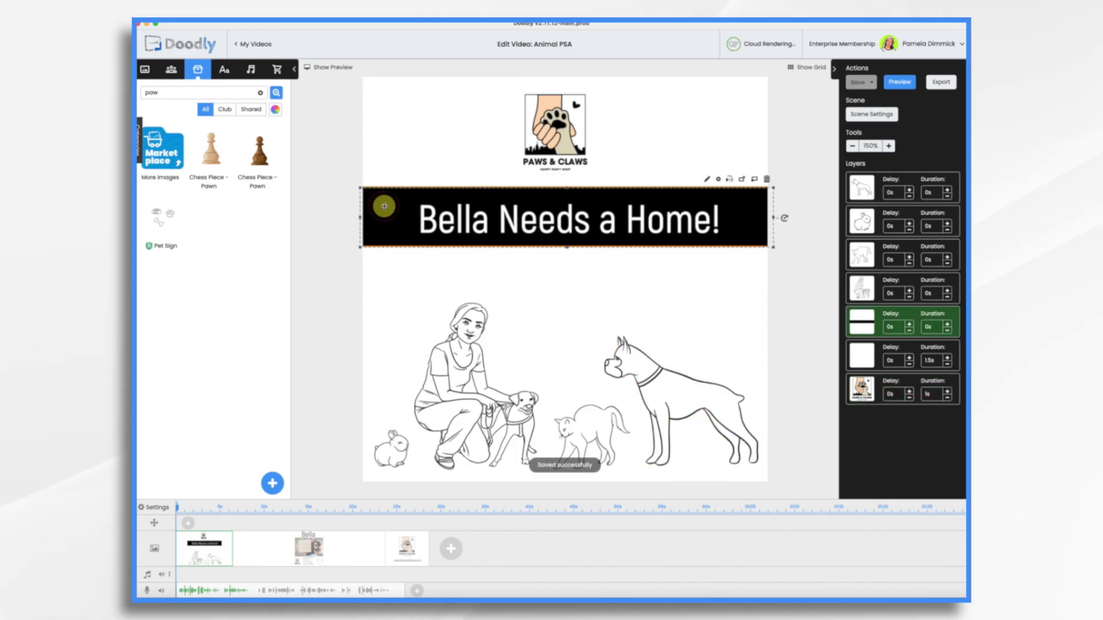
click(708, 180)
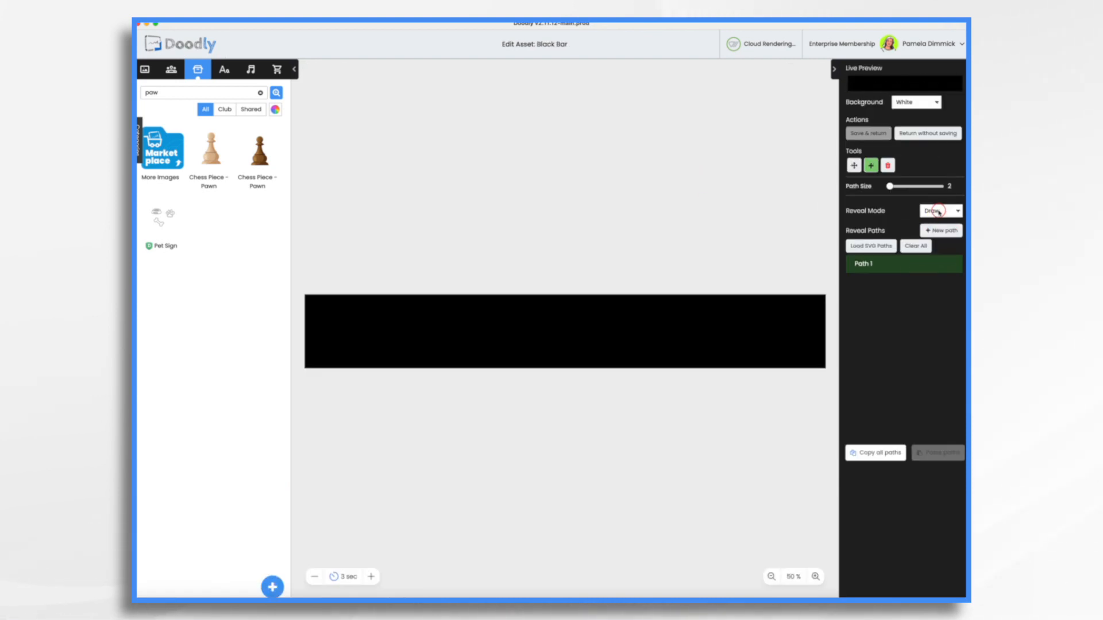
click(937, 212)
click(863, 134)
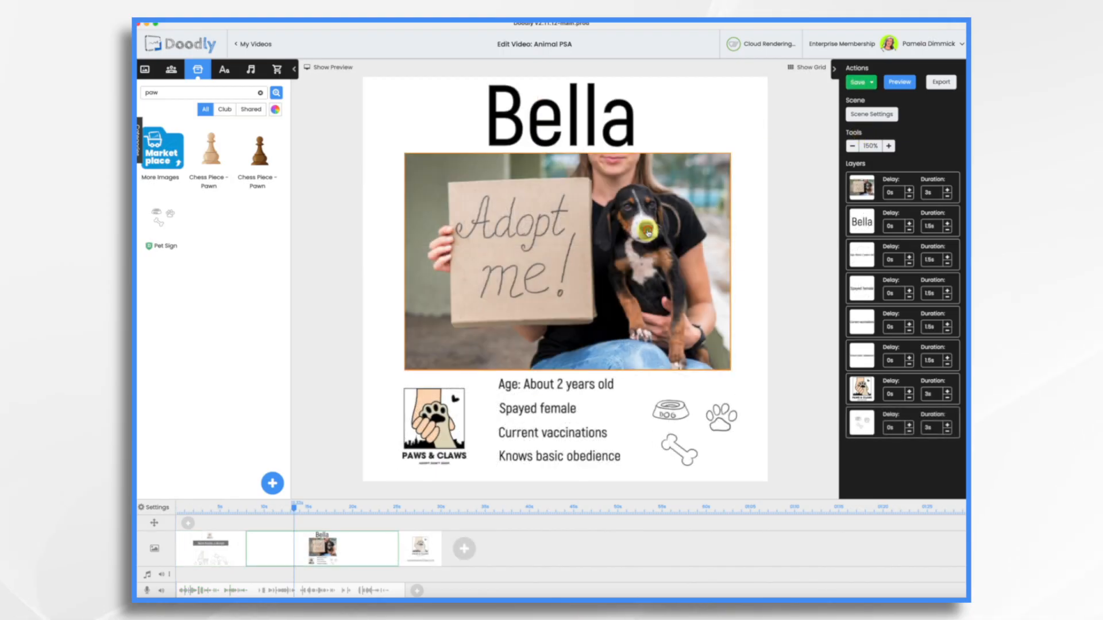
Save the black bar, then make the Bella photo fade in instead of drawing
click(648, 229)
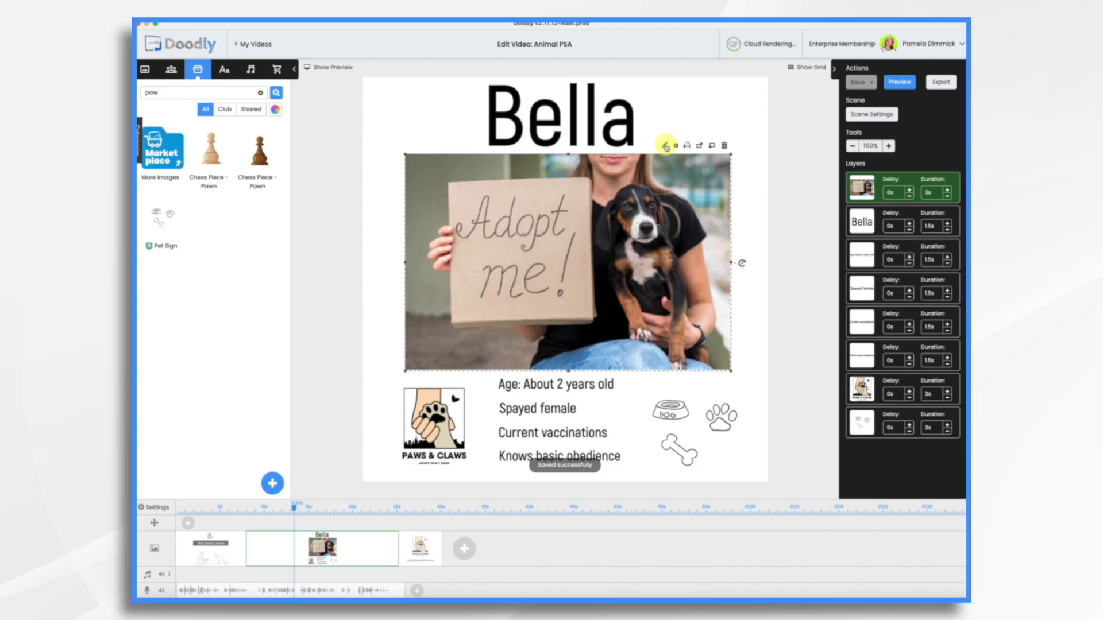
click(666, 146)
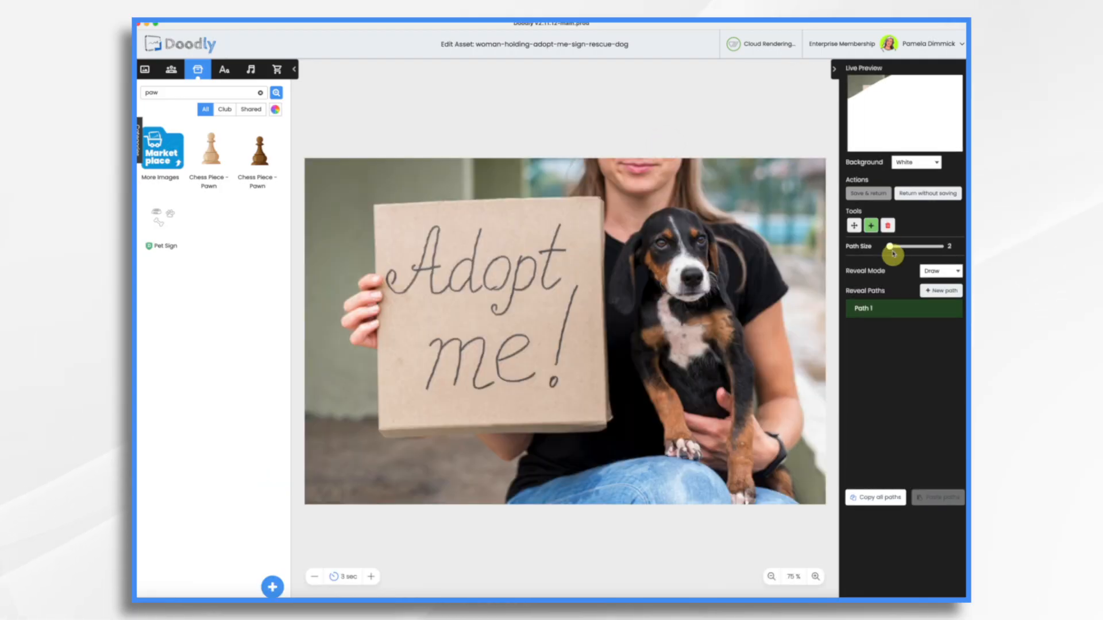
click(936, 274)
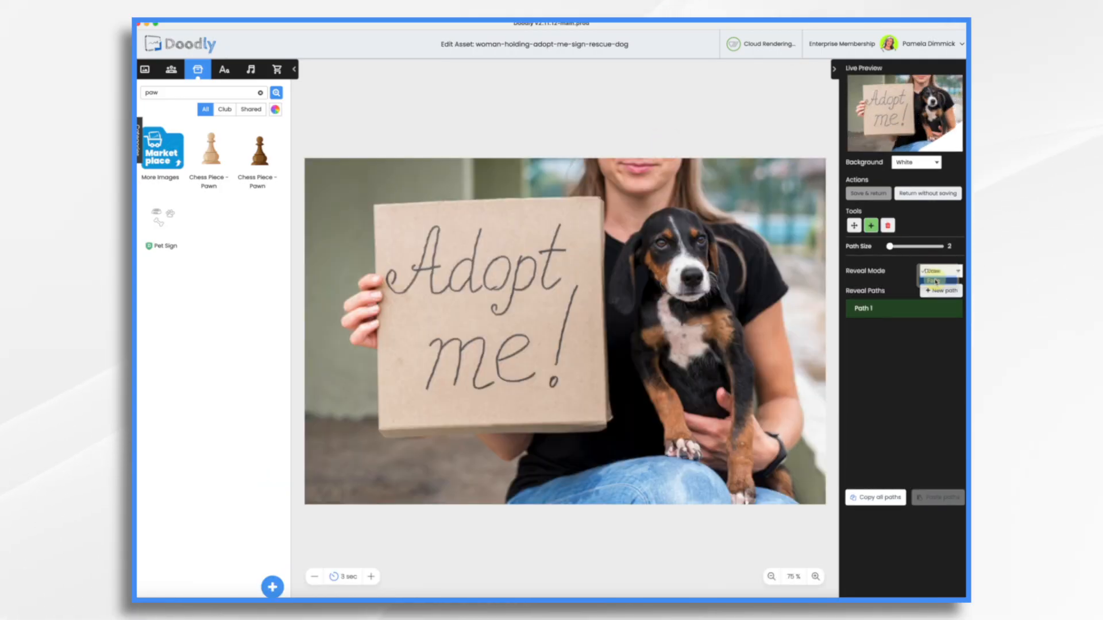
click(935, 284)
click(876, 202)
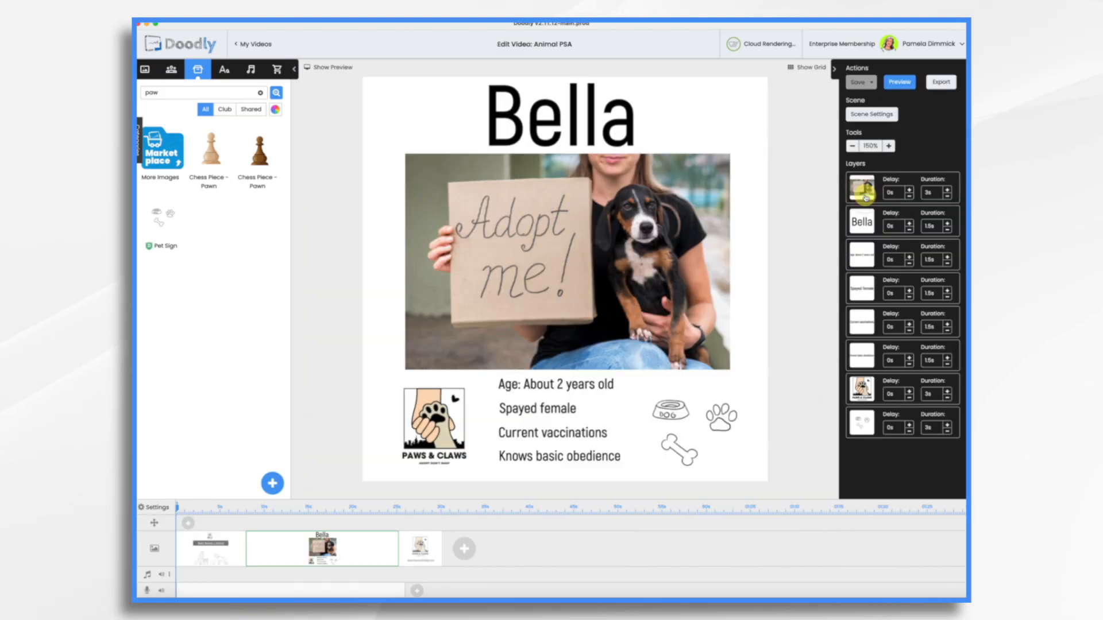
Check the PAWS & CLAWS logo in its editor and cut the photo's reveal time to 0.5s
click(413, 394)
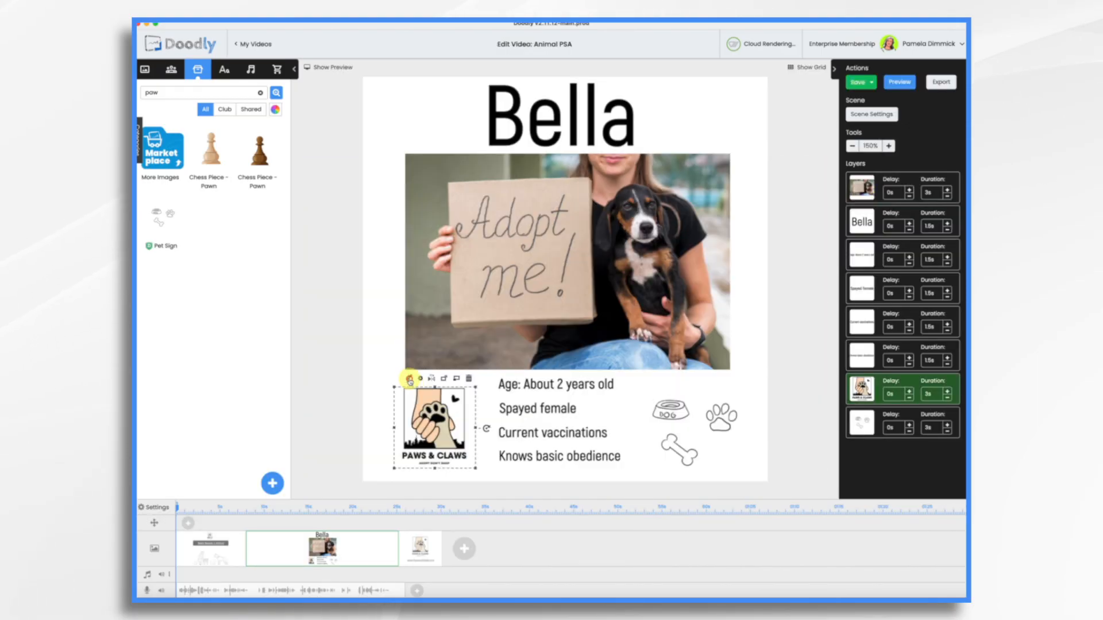
click(409, 379)
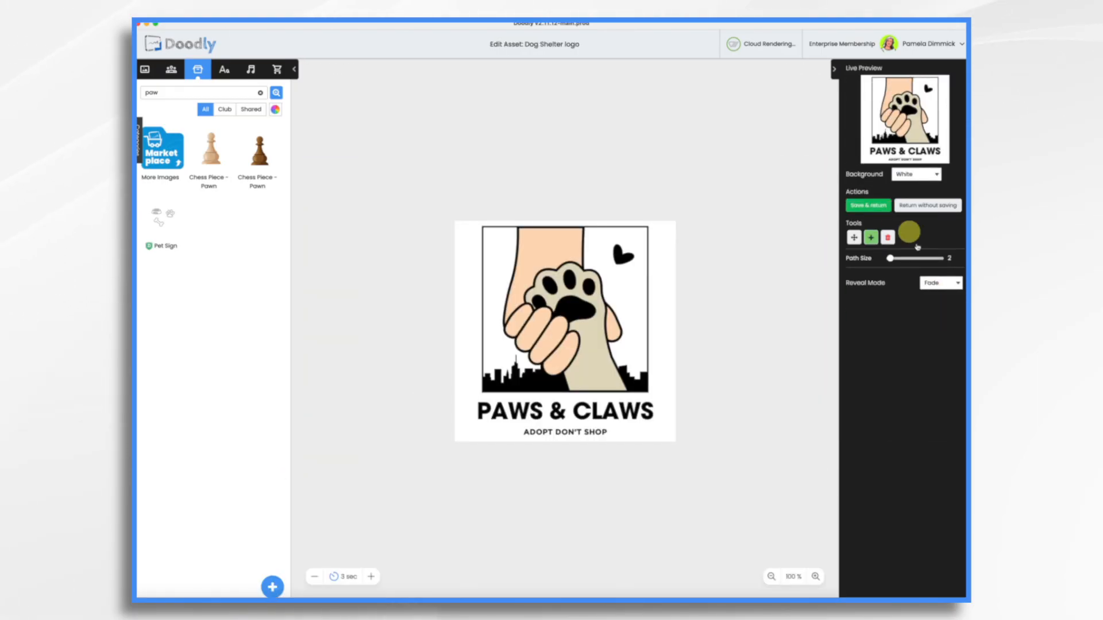
click(870, 203)
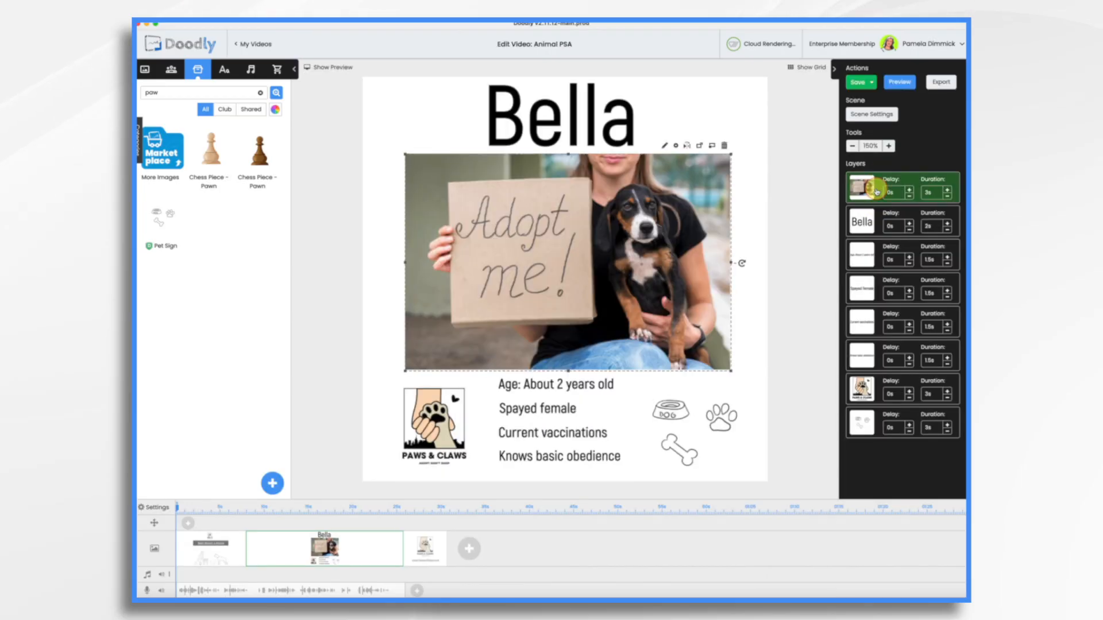
click(946, 195)
click(946, 196)
click(947, 195)
click(947, 195)
click(947, 195)
Move the logo layer right after the Bella title and set its reveal to 0.5s
drag(862, 389, 862, 254)
click(947, 263)
click(947, 263)
click(947, 263)
click(947, 263)
click(948, 263)
click(947, 263)
click(948, 256)
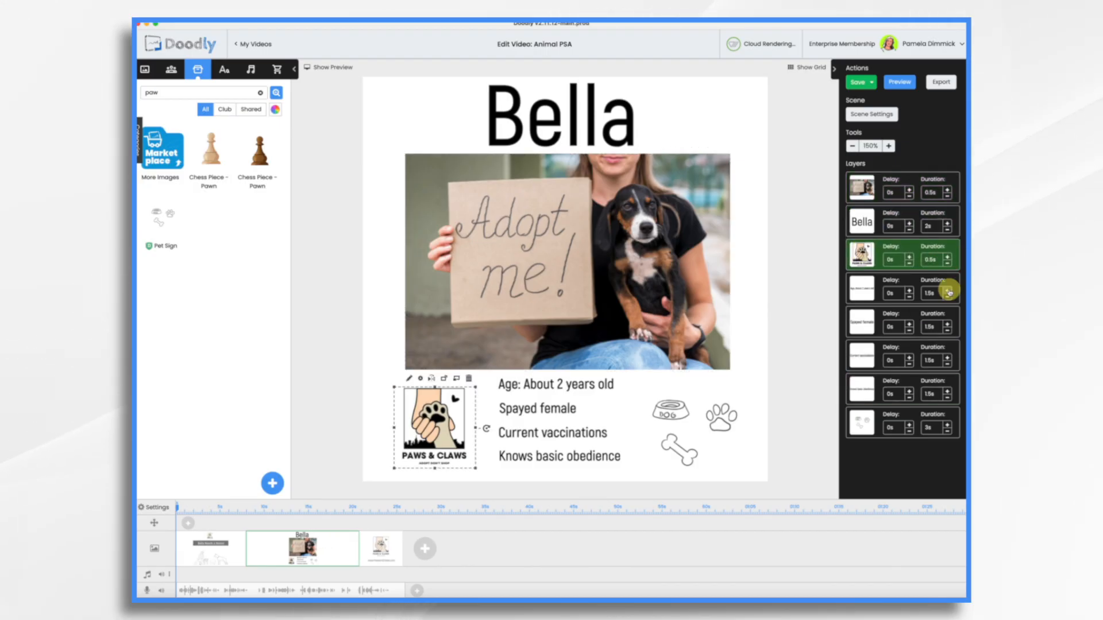
Set the four detail lines and the bowl, paw and bone icons to 2s reveals
click(948, 290)
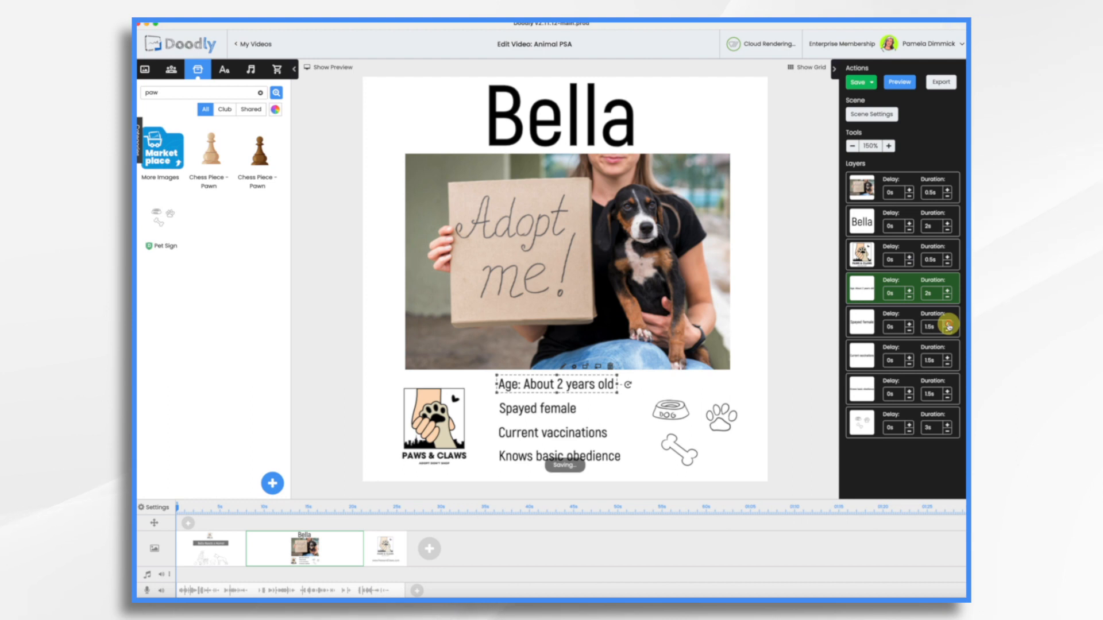
click(948, 324)
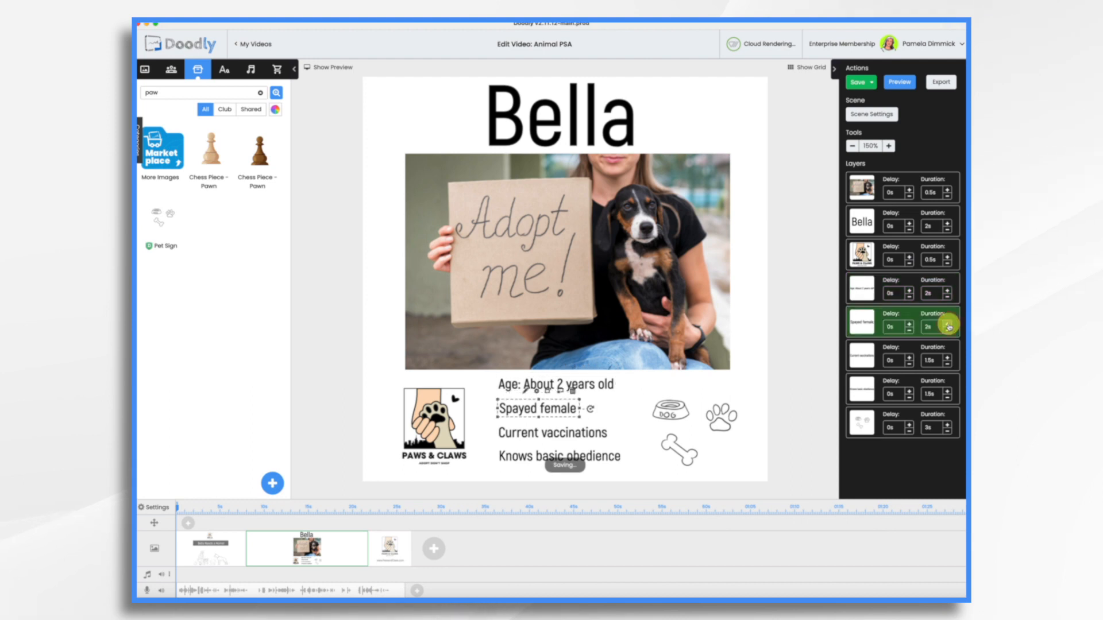
click(948, 358)
click(948, 391)
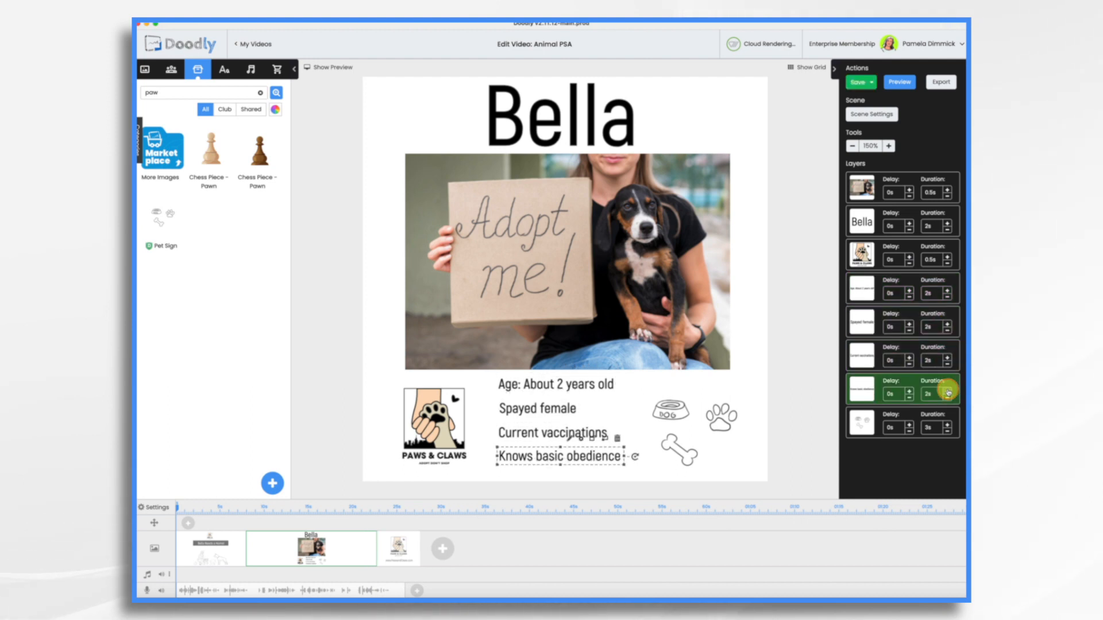
click(871, 428)
click(948, 432)
click(948, 432)
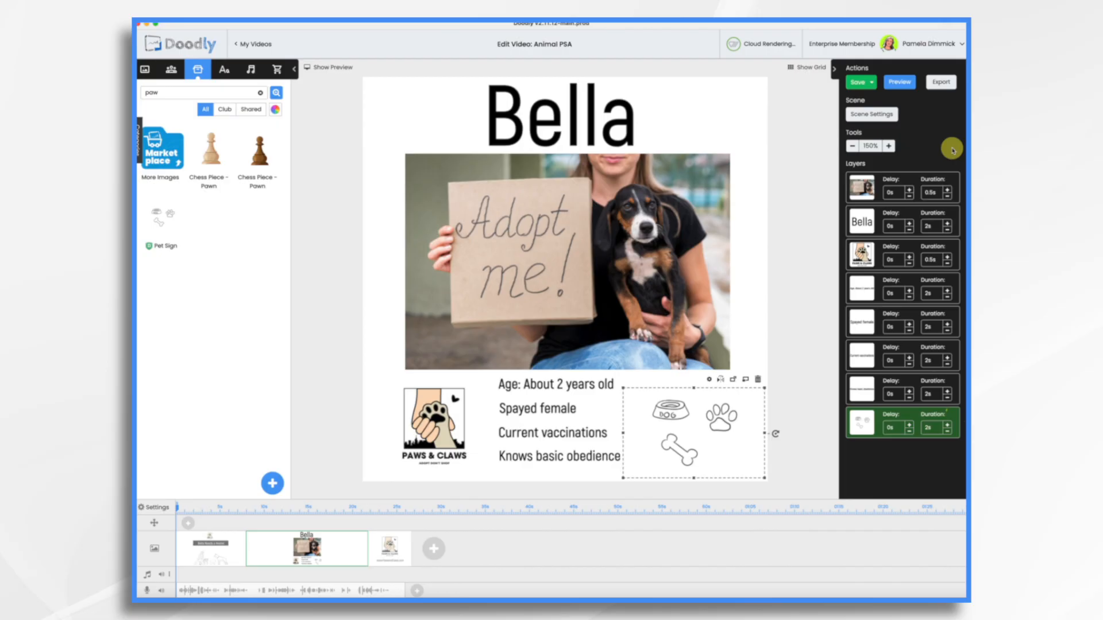
Apply the Bella scene settings and move to the closing logo scene
click(872, 113)
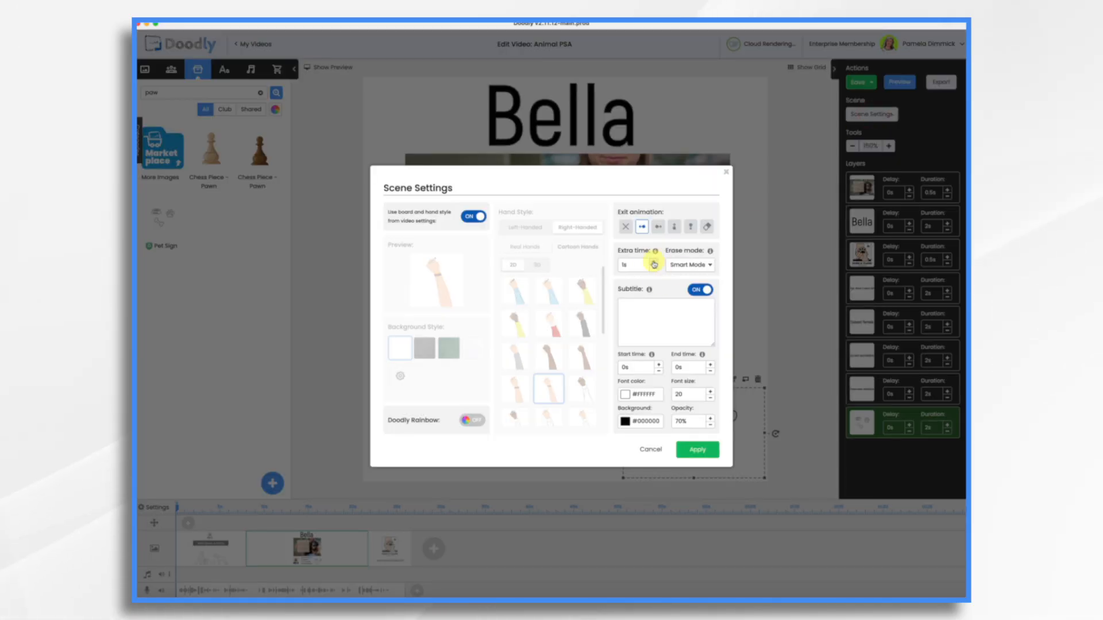
click(697, 449)
click(402, 550)
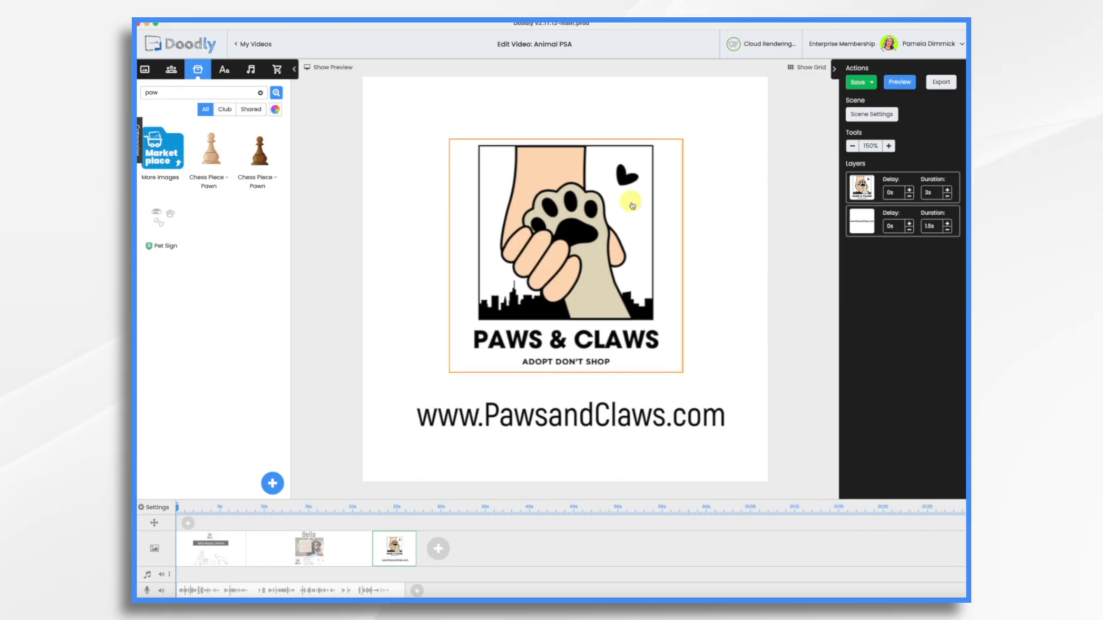
Set the PAWS & CLAWS logo layer duration to 0s and the website text to 2.5s
click(579, 216)
click(947, 197)
click(947, 197)
click(946, 197)
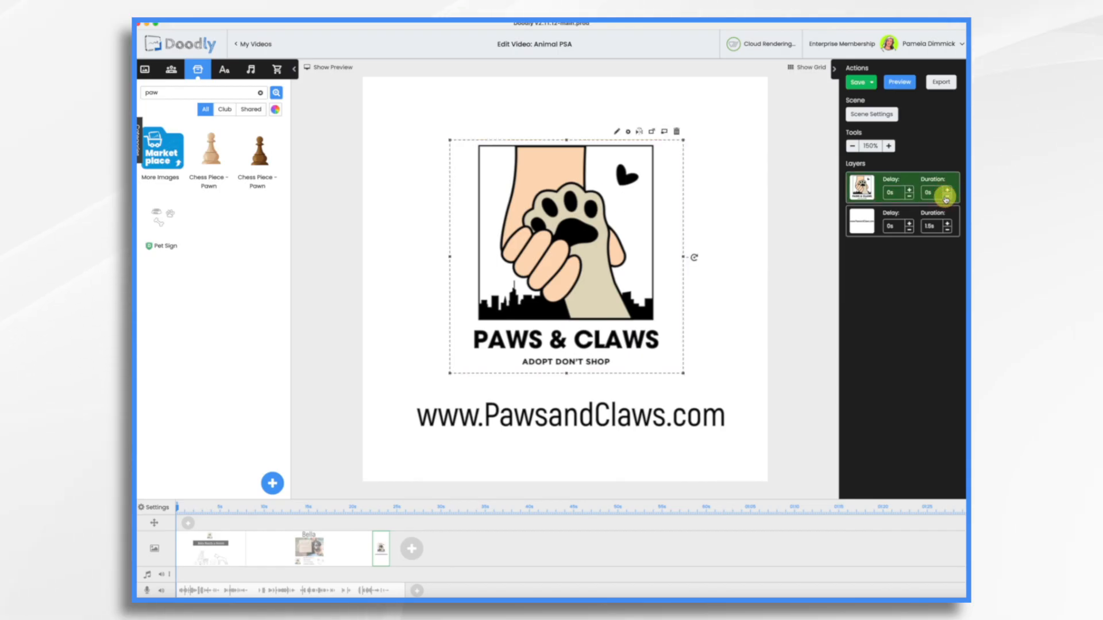
click(948, 225)
click(948, 223)
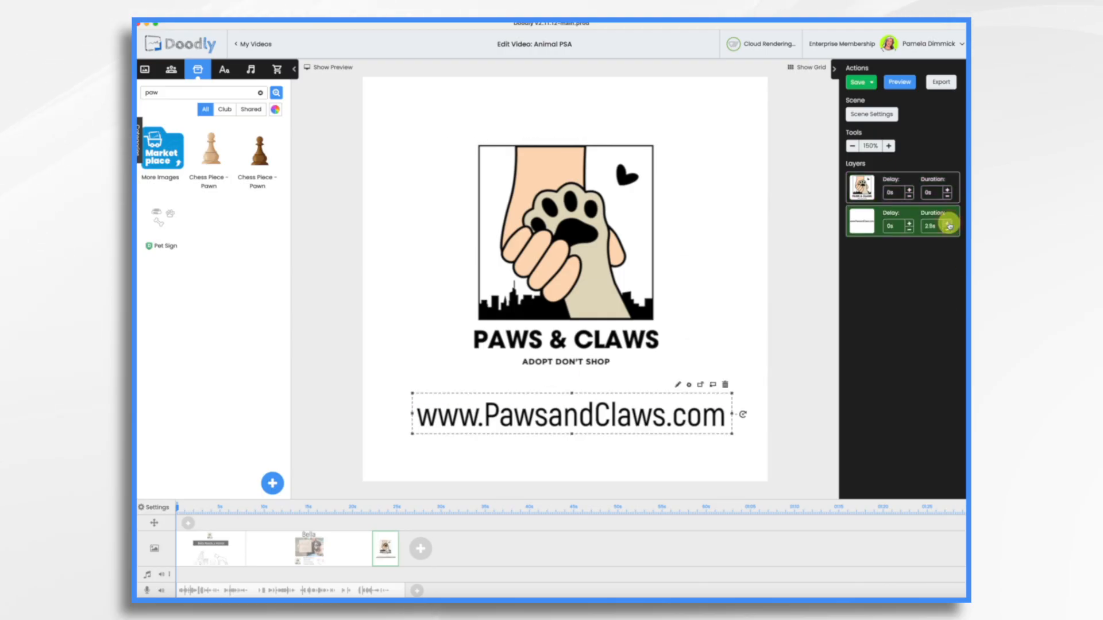
Give the closing scene 5s of extra time in Scene Settings
click(872, 115)
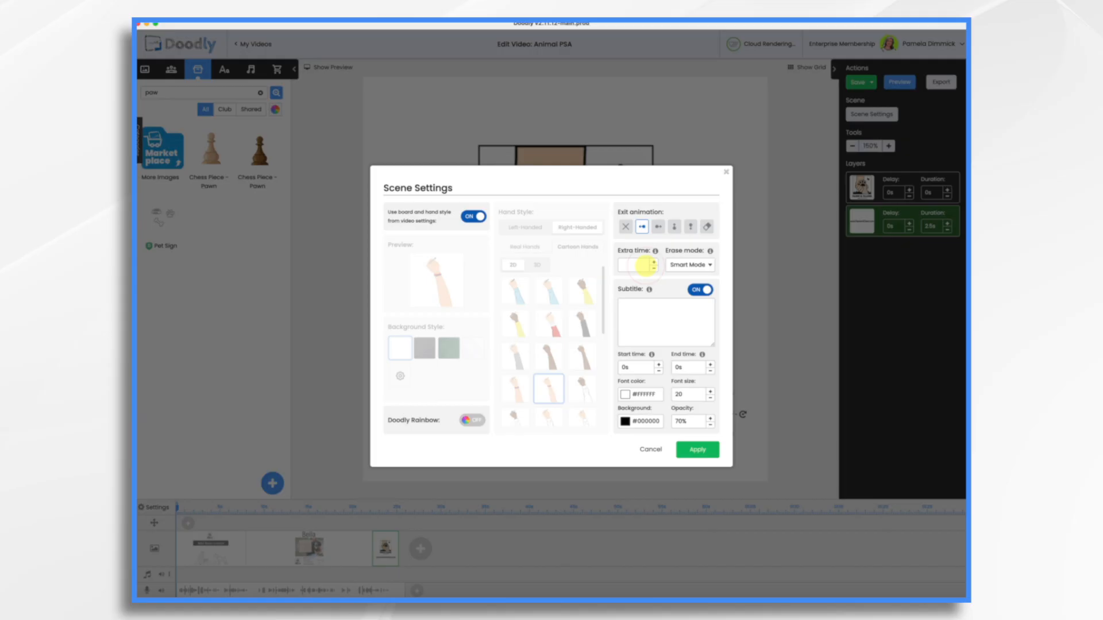
click(653, 263)
click(693, 456)
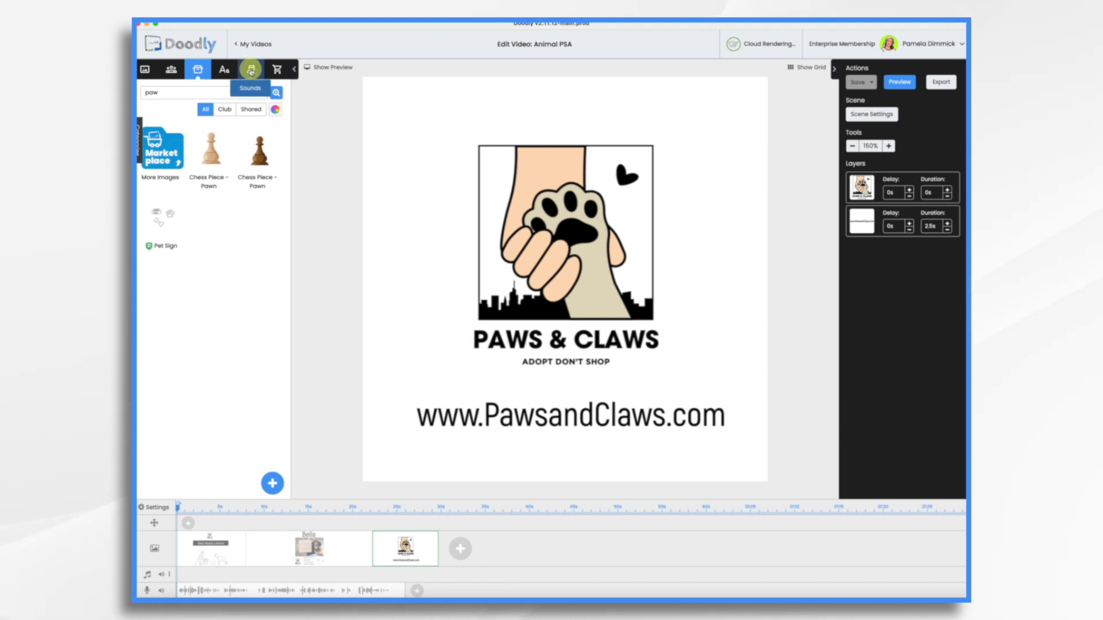
Add the Any Minute Now music track from the Music sounds category to the timeline
click(251, 70)
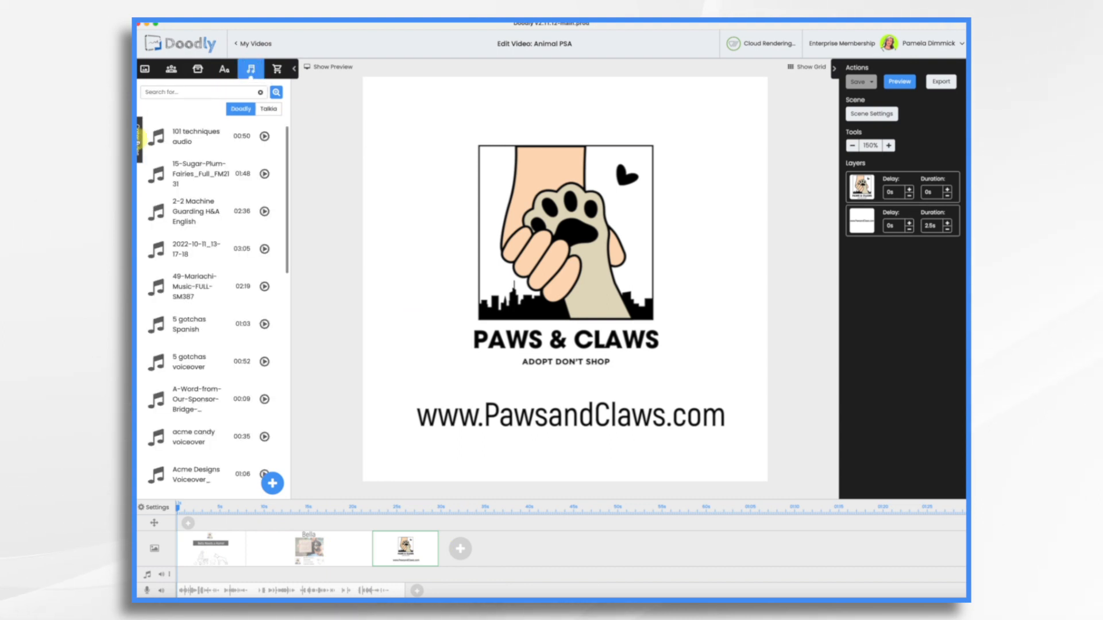
click(140, 137)
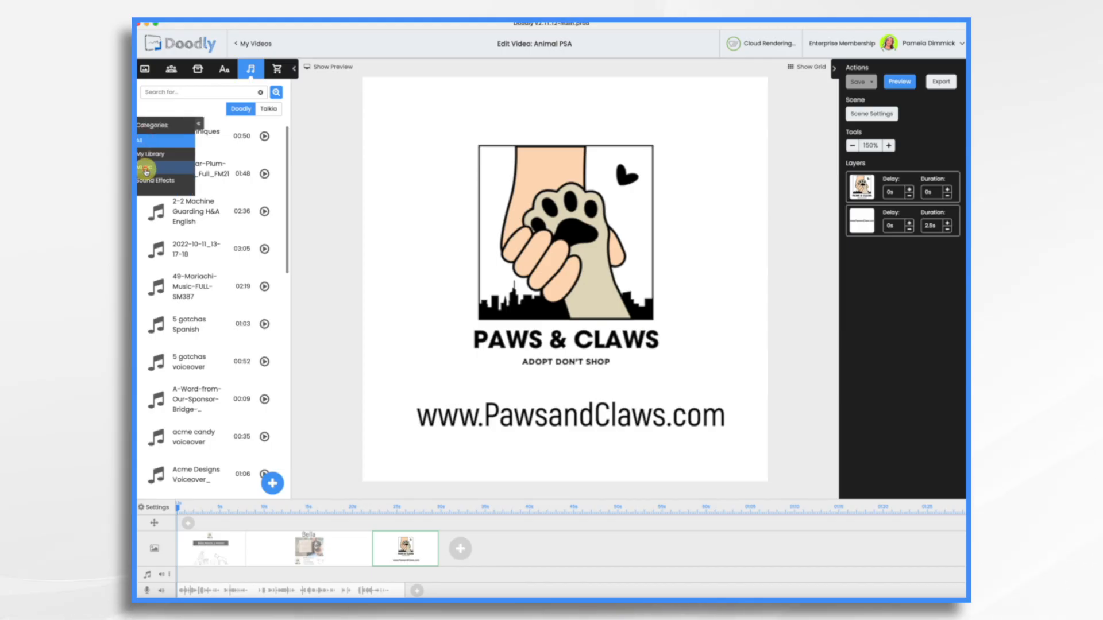
click(146, 172)
drag(216, 252, 278, 562)
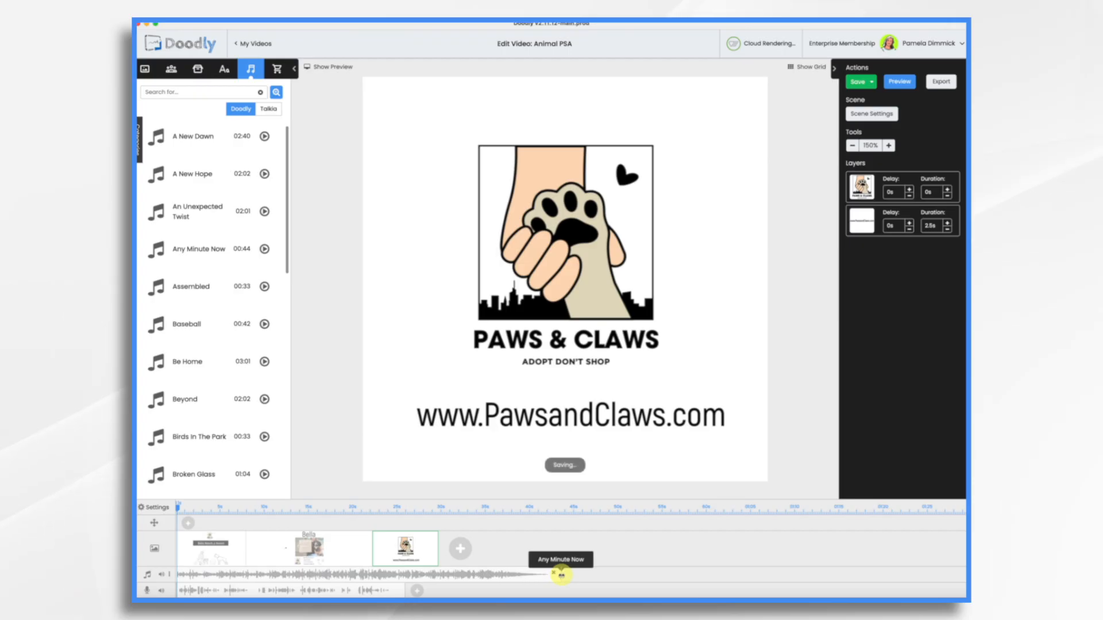
Trim the music to end with the closing scene, lower its volume, and preview the video
drag(561, 575, 426, 577)
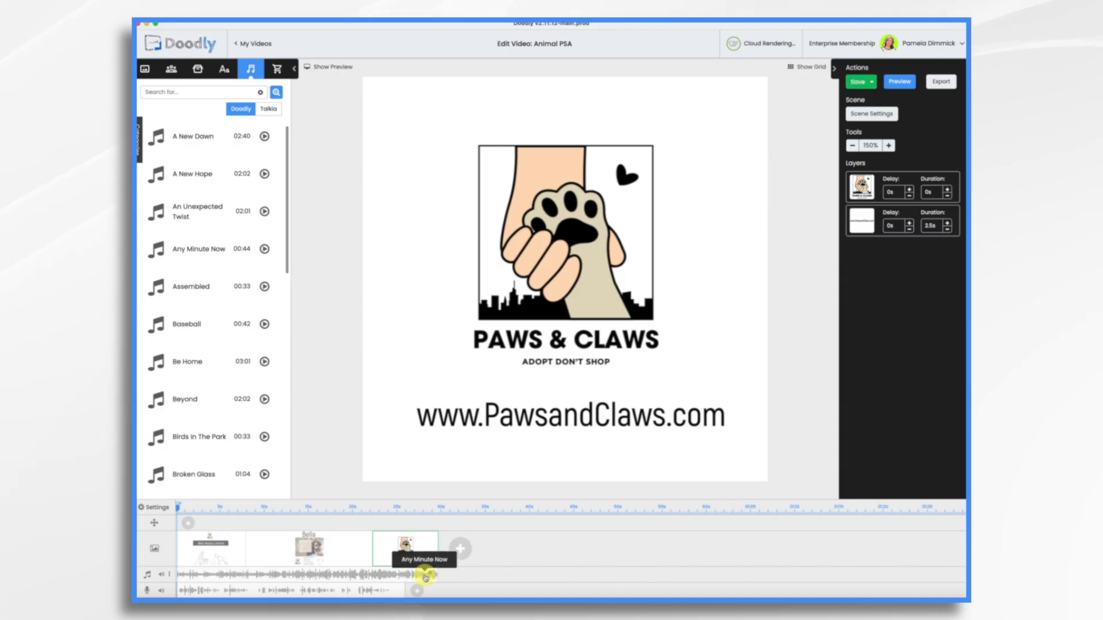
right_click(426, 578)
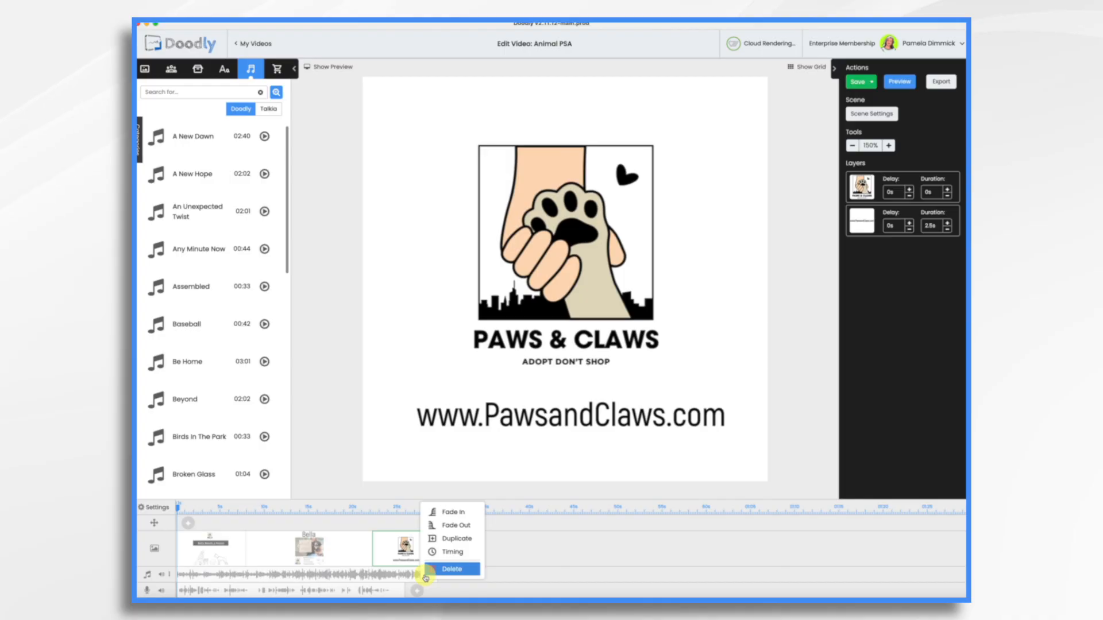
click(444, 530)
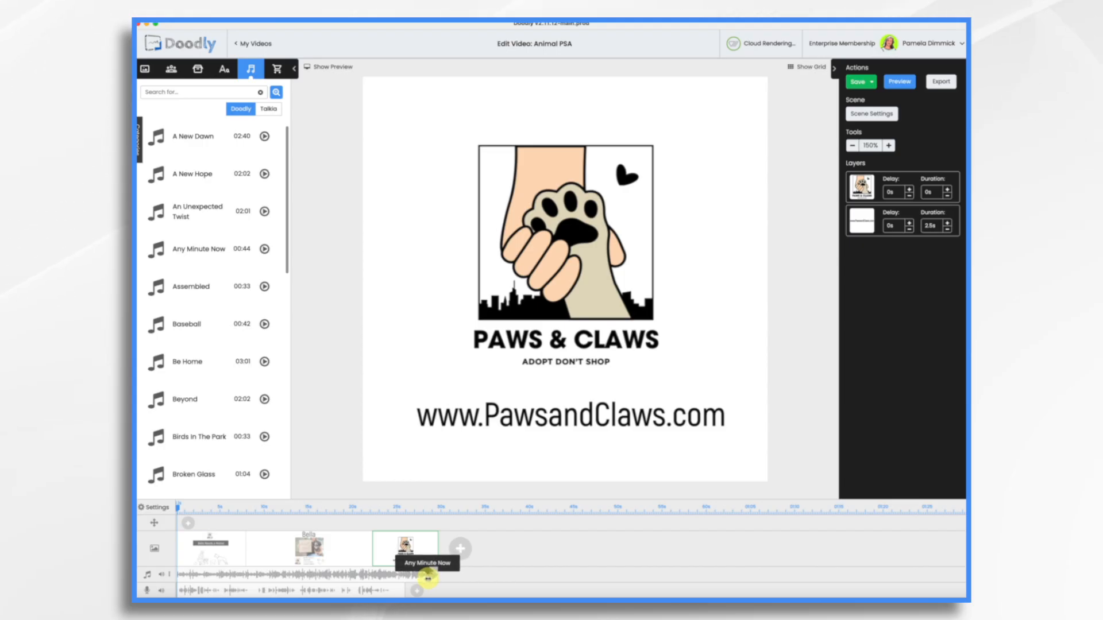
drag(427, 579, 310, 576)
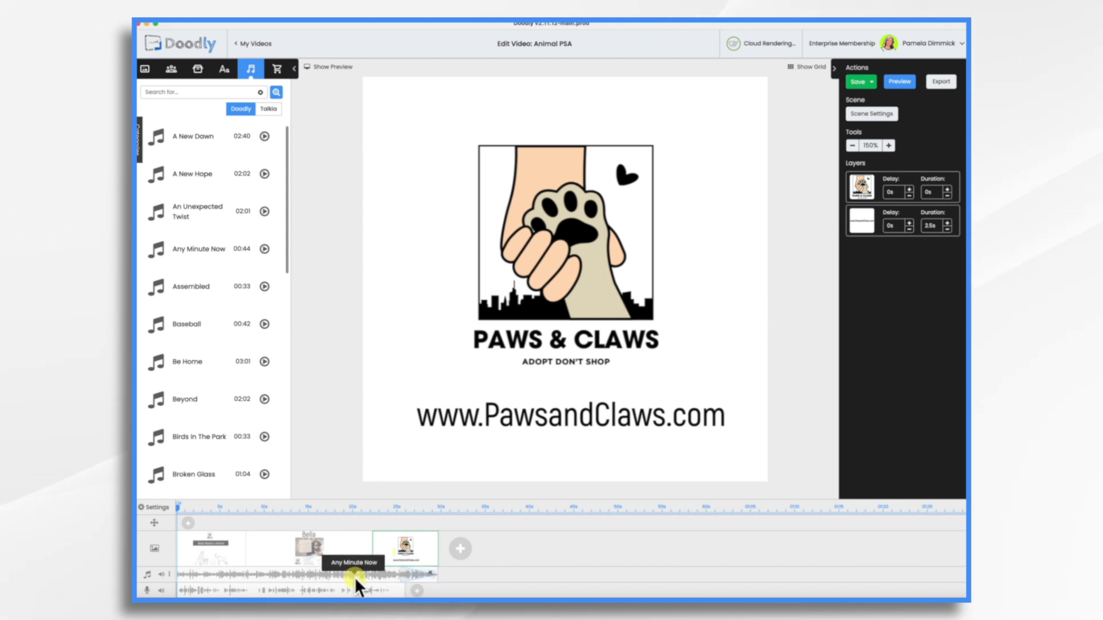
click(163, 576)
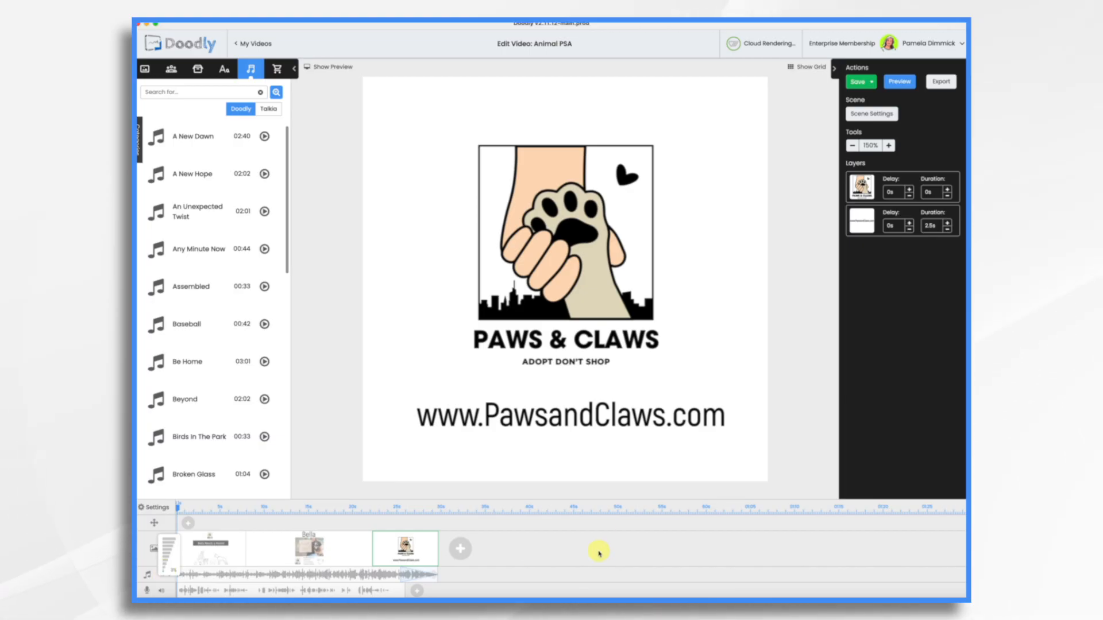
click(899, 81)
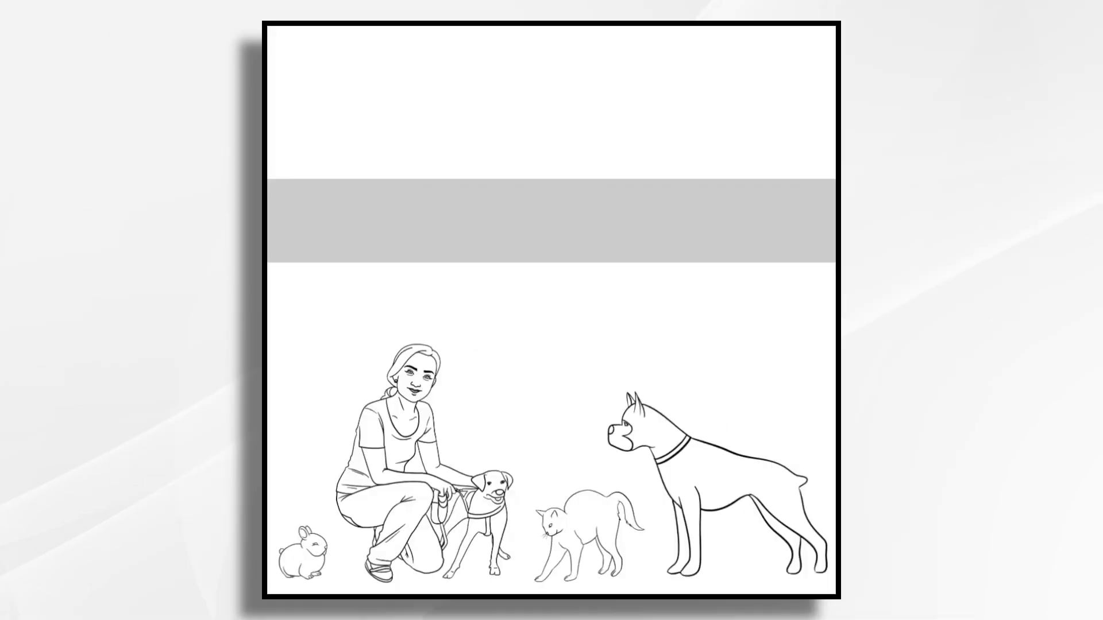